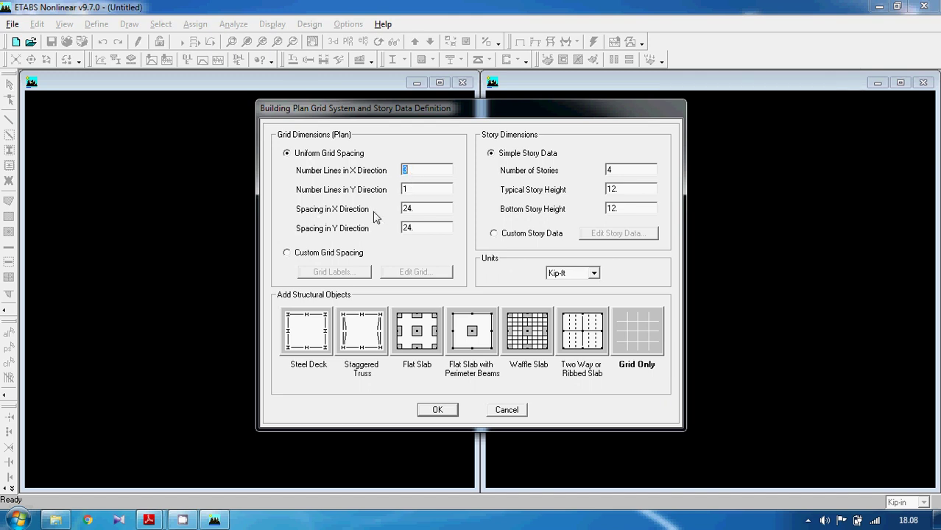
- Check the span lengths on the beam sketch in Lec 1.pdf and return to the ETABS grid definition
double_click(414, 210)
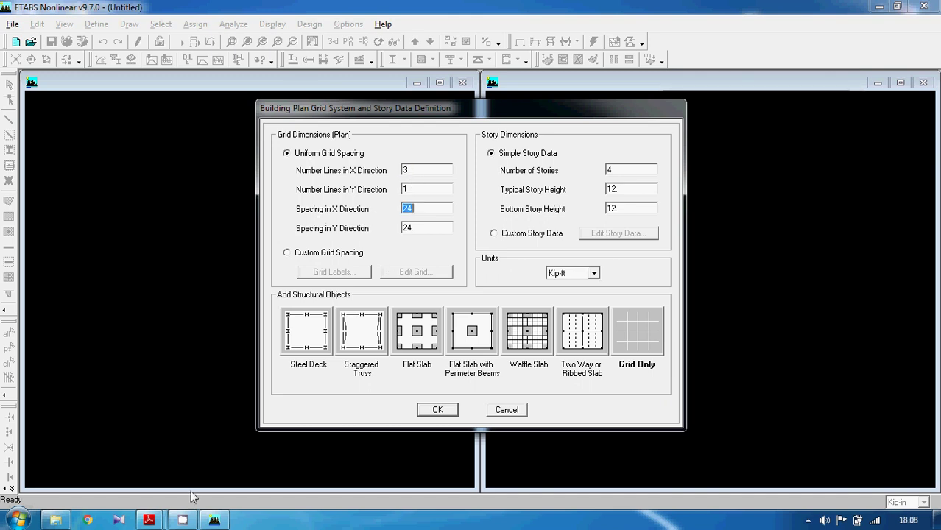
mouse_move(149, 519)
click(226, 443)
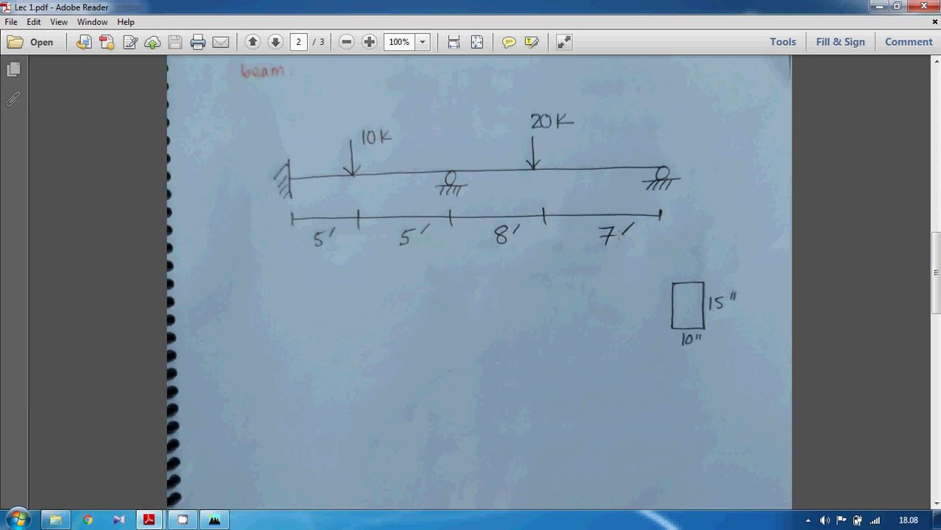
click(214, 519)
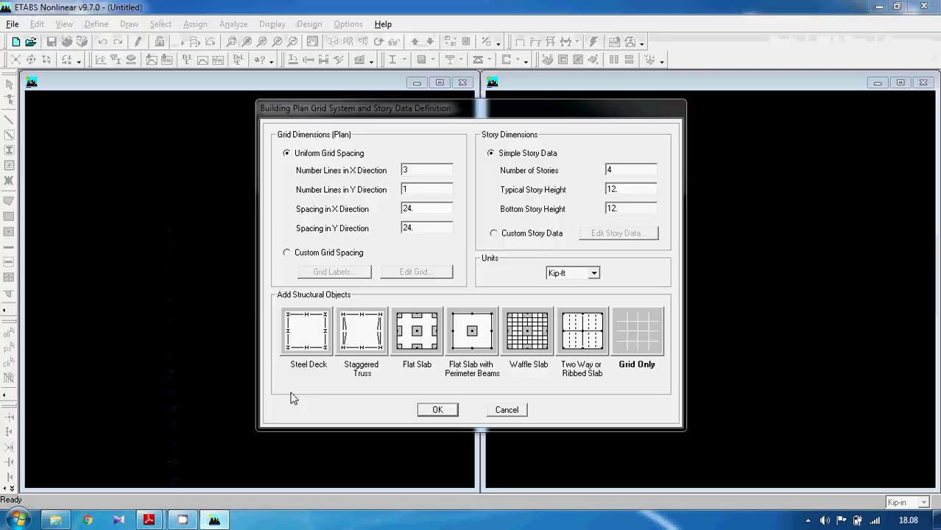
- Choose custom grid spacing and open the grid data for editing, with Kip-ft units and grids displayed as spacing
click(316, 258)
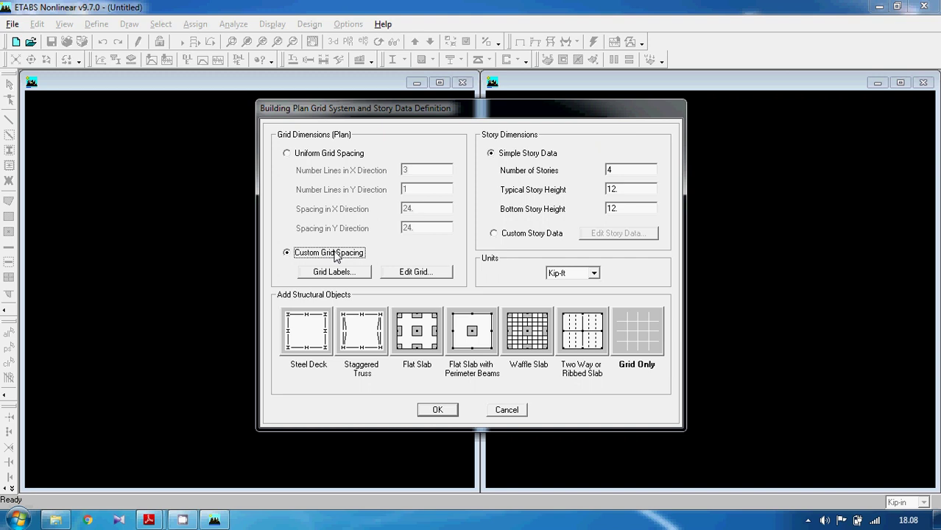
click(423, 274)
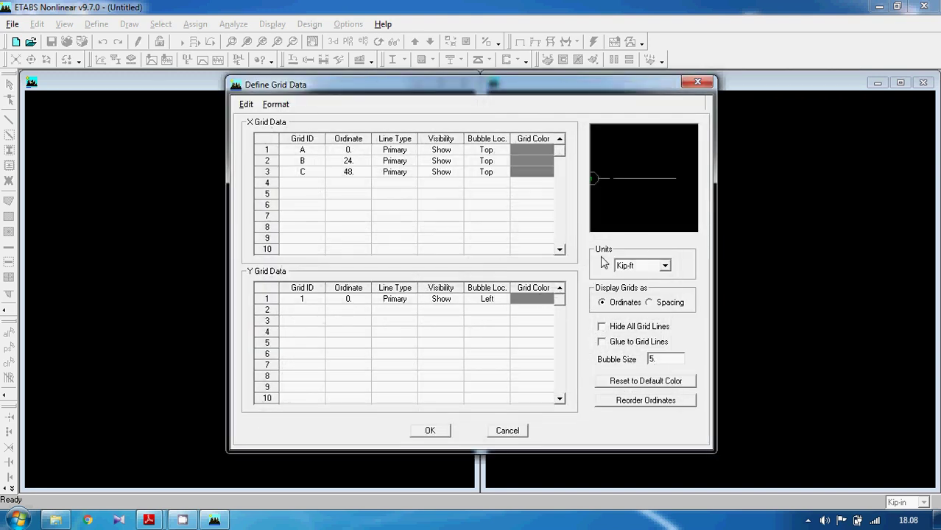
click(666, 265)
click(631, 277)
click(649, 303)
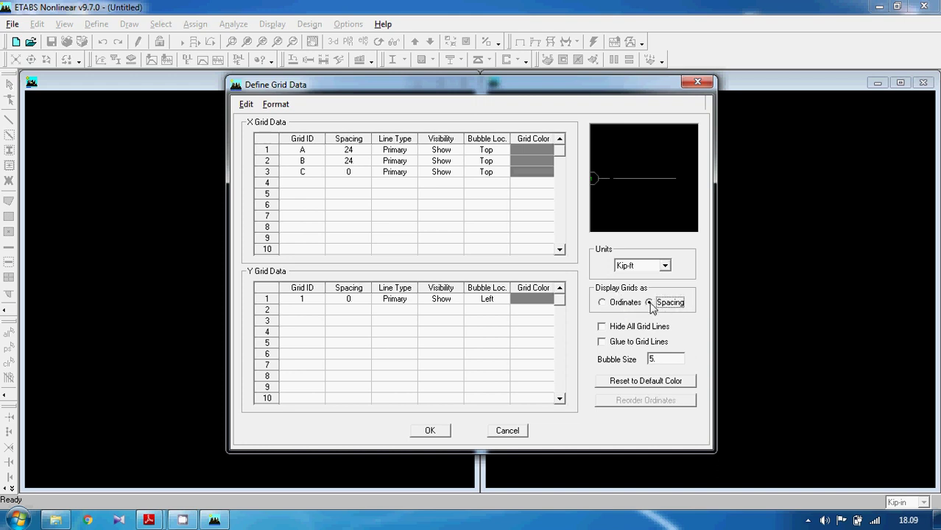
- Set the X grid spacing to 10 ft for line A and 15 ft for line B, following the spans in the Lec 1.pdf sketch
mouse_move(149, 520)
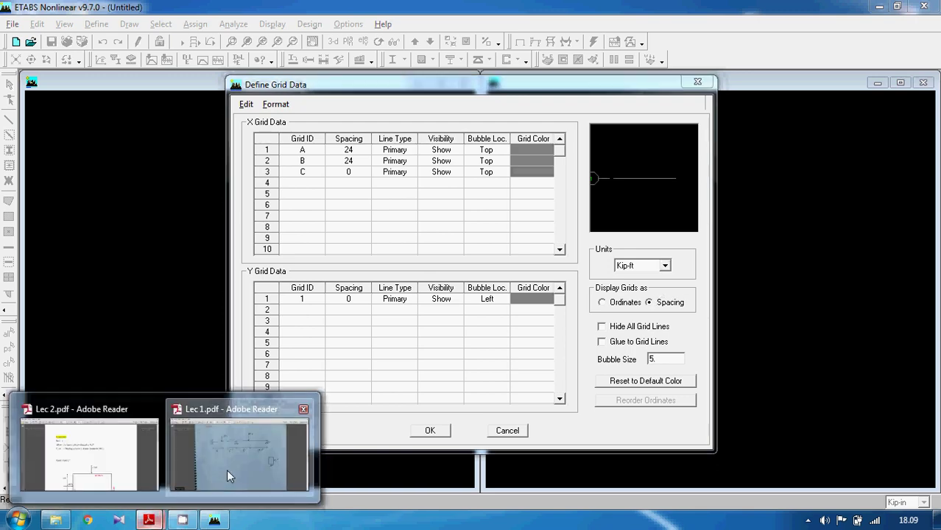
click(227, 469)
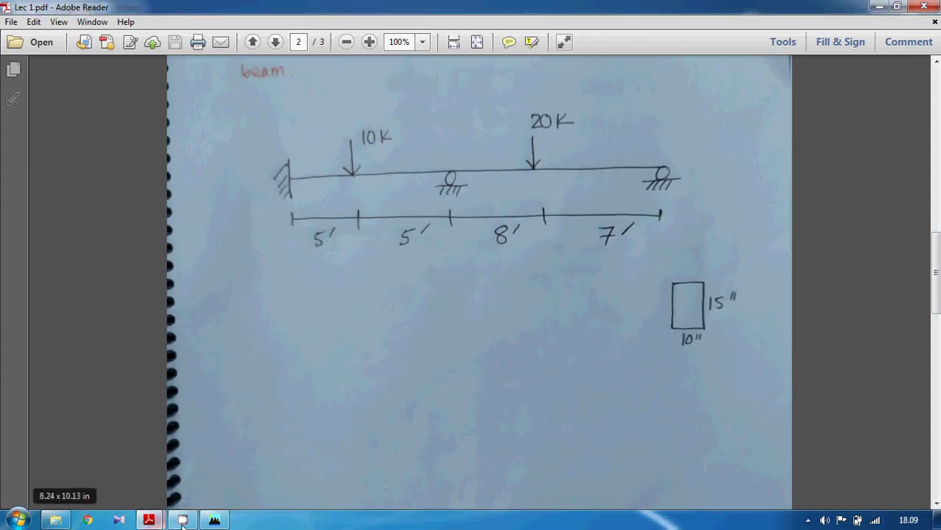
click(214, 520)
click(363, 153)
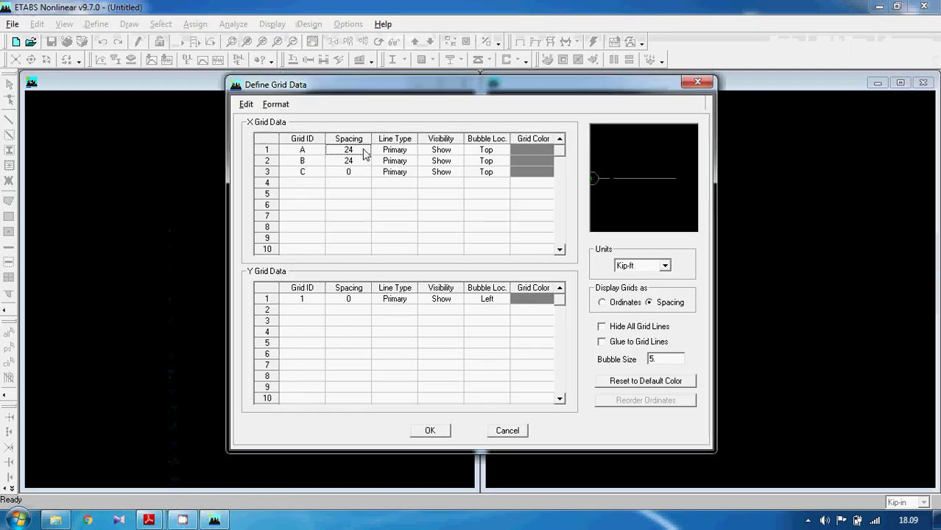
text(10)
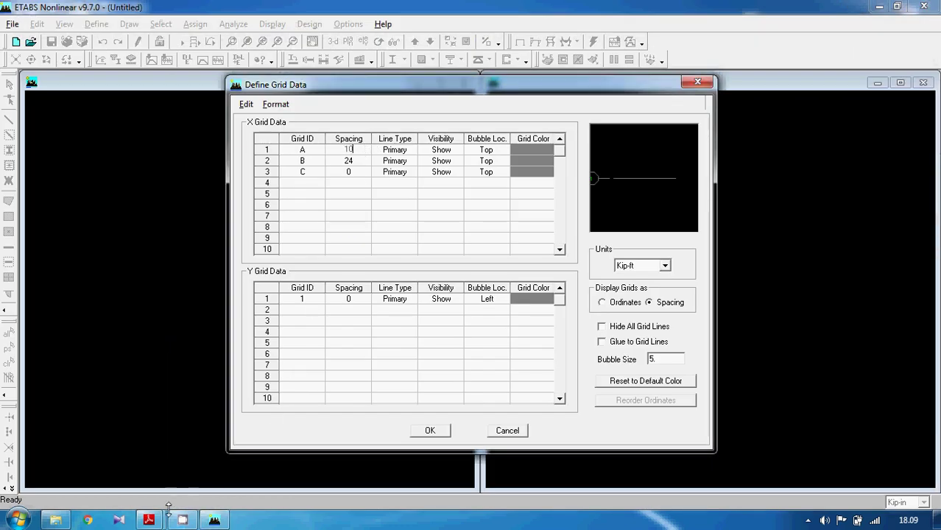
mouse_move(148, 519)
click(233, 461)
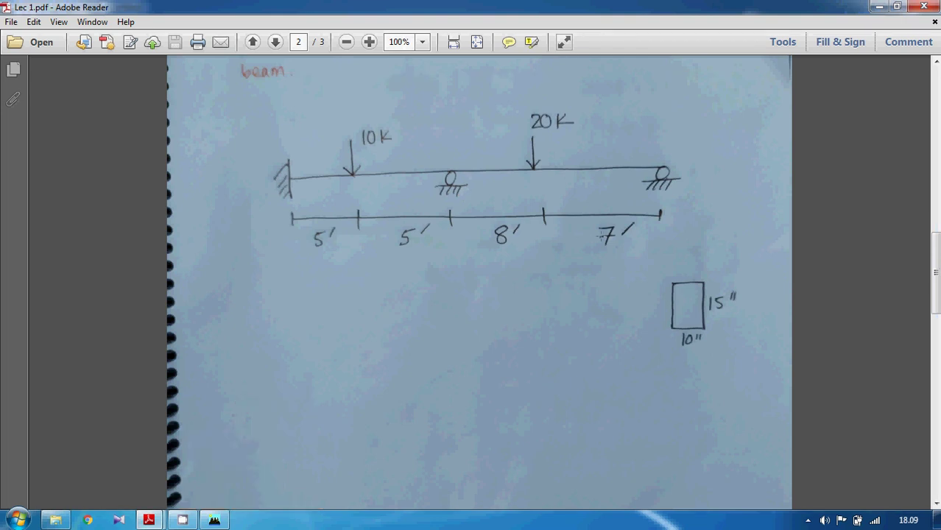
click(218, 519)
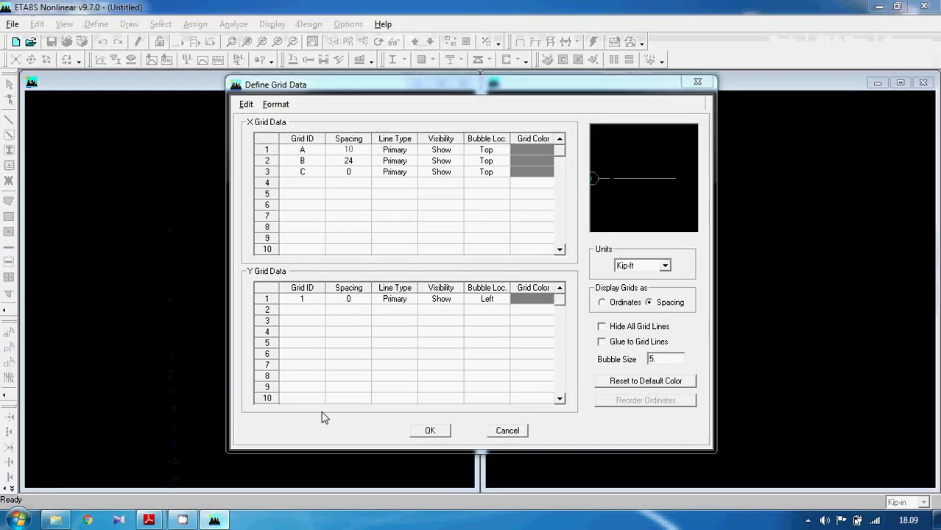
click(362, 162)
text(15)
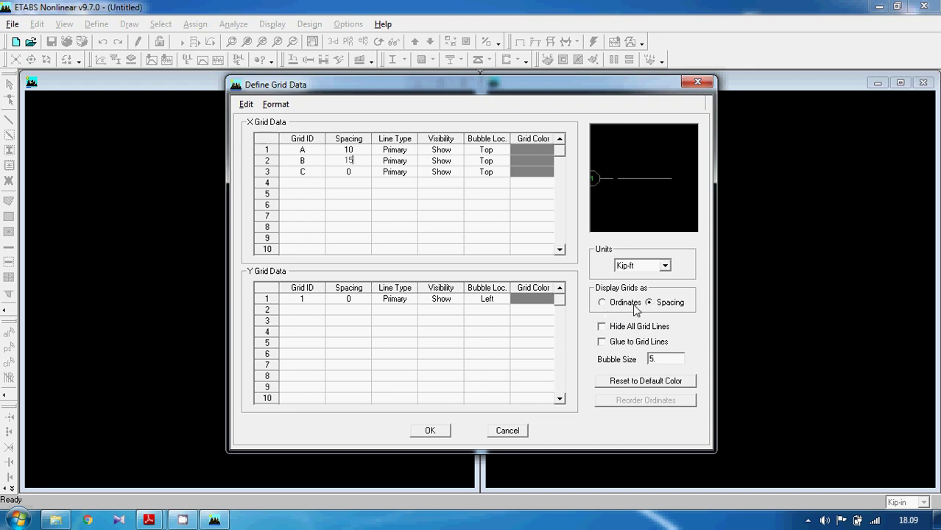
- Compare the grid ordinates with the beam sketch in Lec 1.pdf, switch the display back to spacing and accept the grid data
click(602, 302)
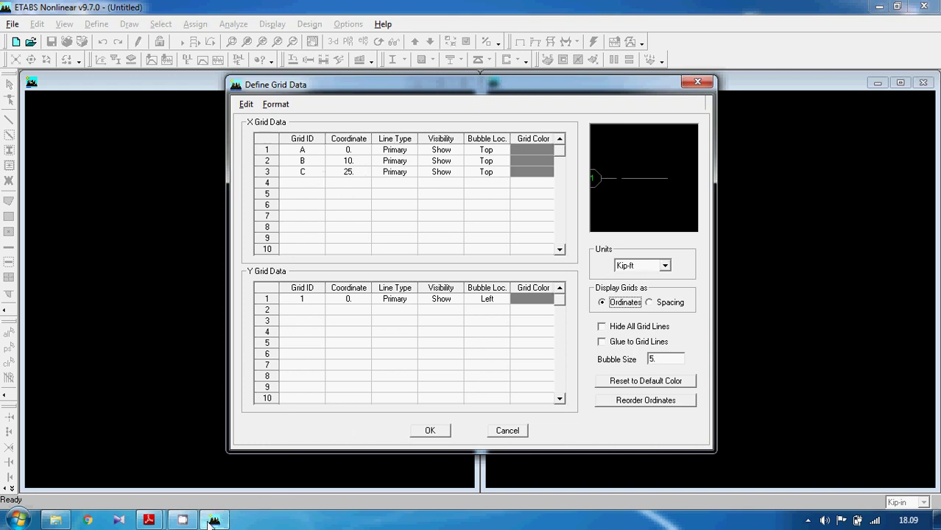
mouse_move(149, 520)
click(202, 485)
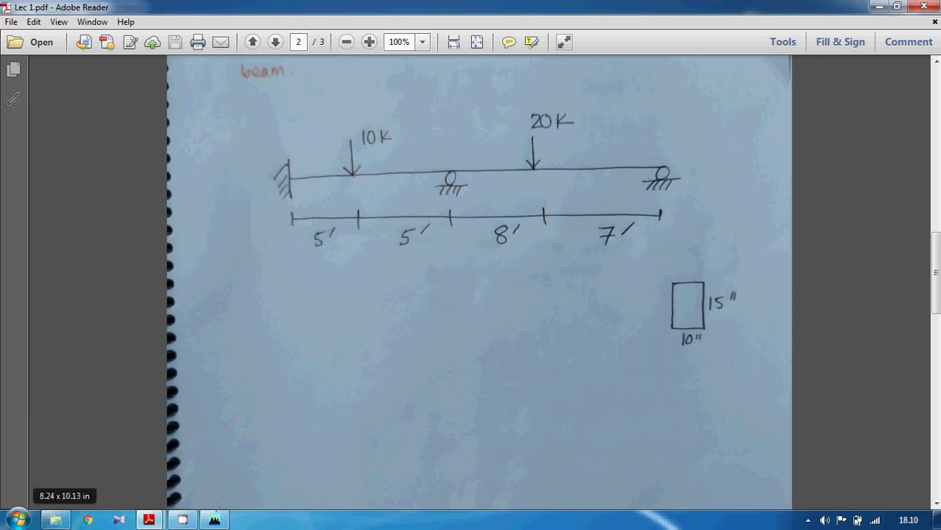
click(221, 521)
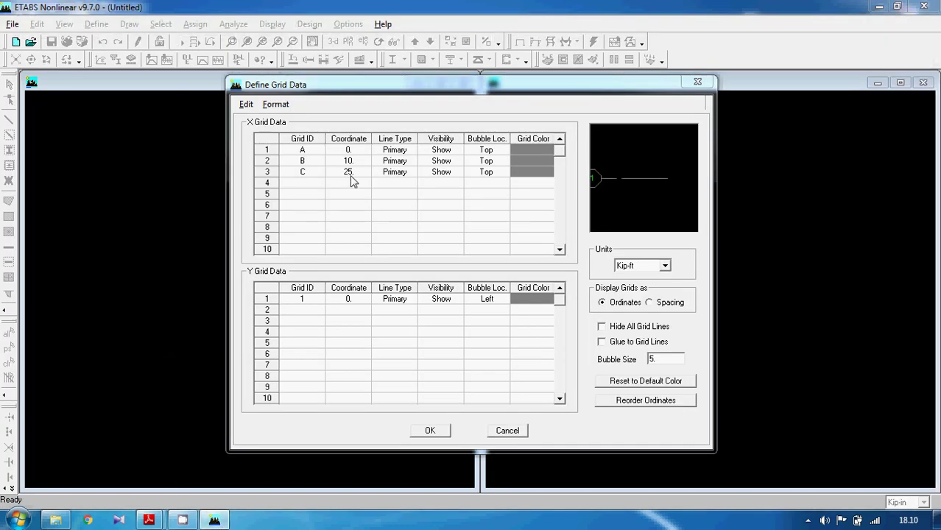
click(649, 303)
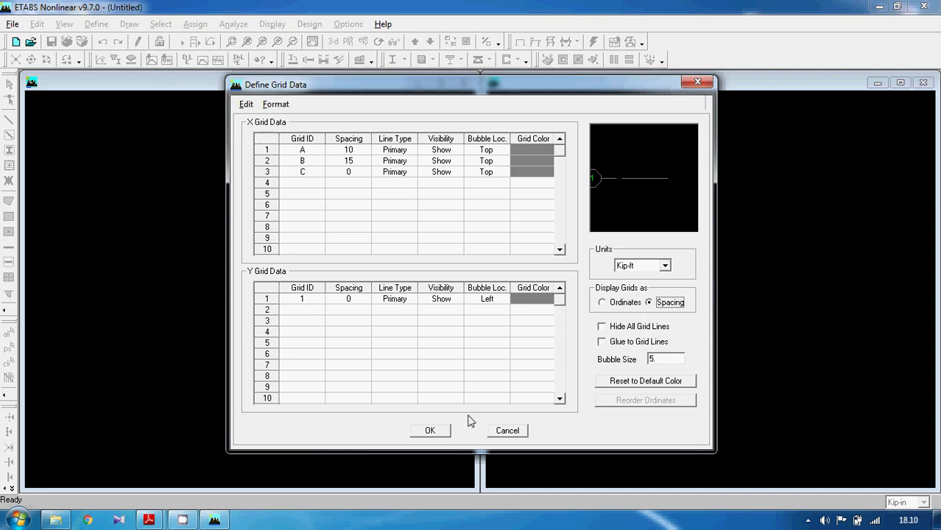
click(436, 430)
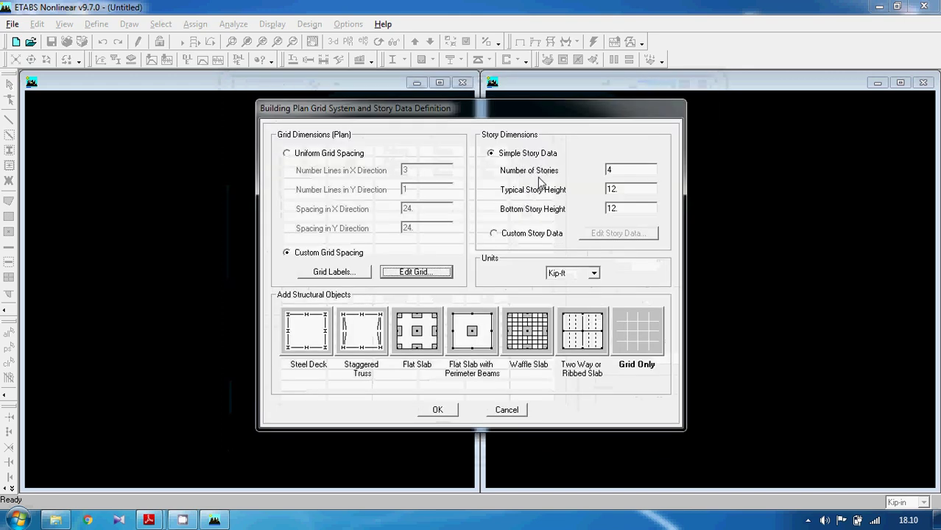
- Set the number of stories to 1 and create the model from the grid and story definition
double_click(620, 169)
text(1)
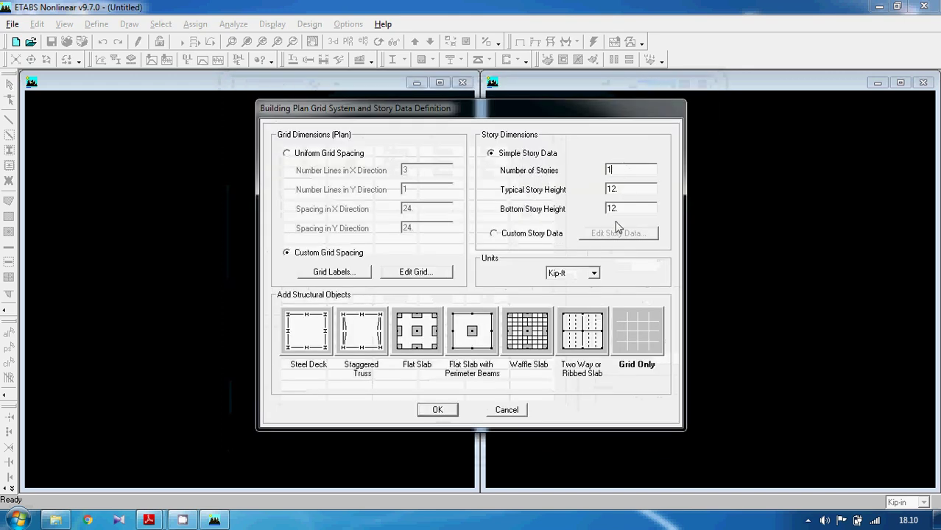
click(438, 409)
click(537, 129)
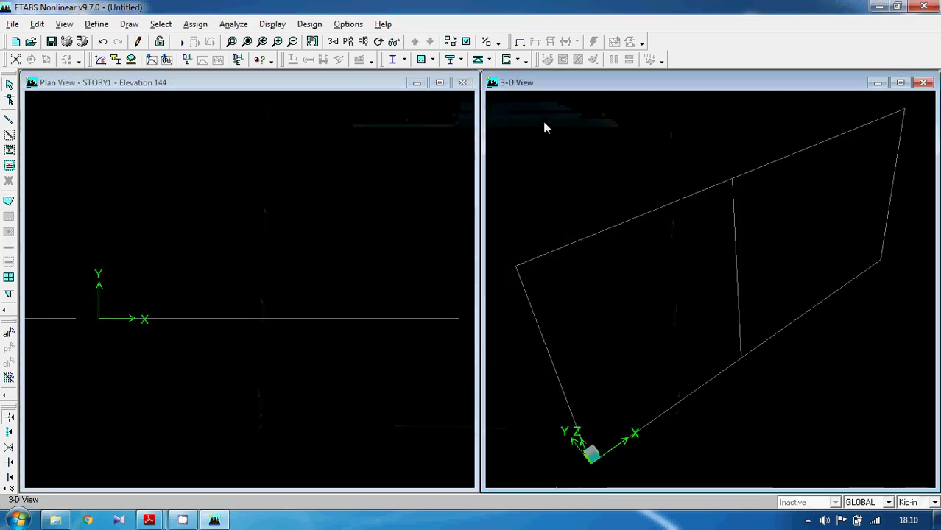
click(290, 90)
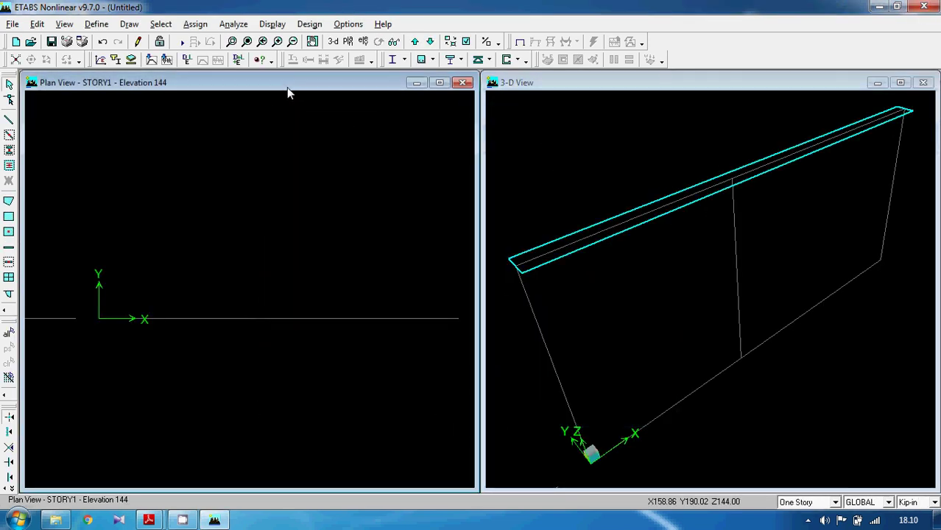
click(623, 92)
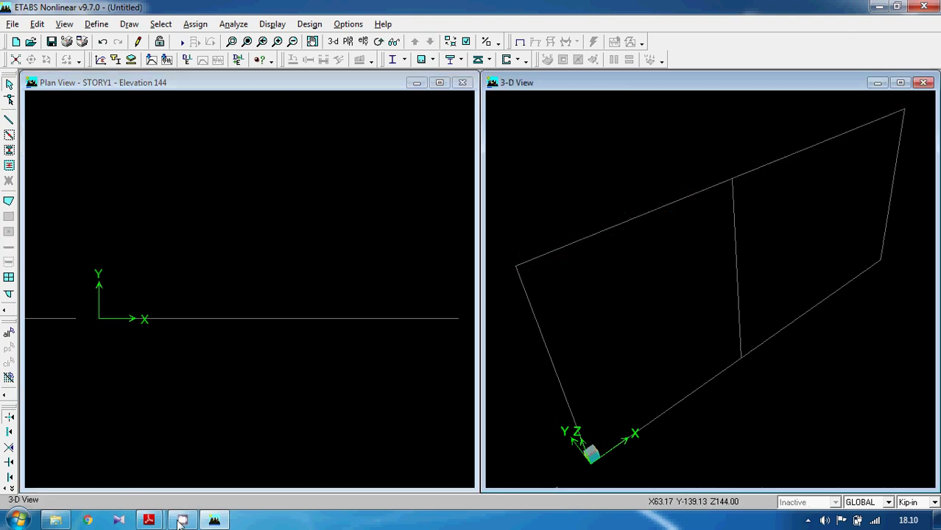
- Look up the section size, concrete strength and modulus of elasticity in Lec 1.pdf, and return to ETABS
mouse_move(149, 520)
click(223, 474)
scroll(221, 470, down, 3)
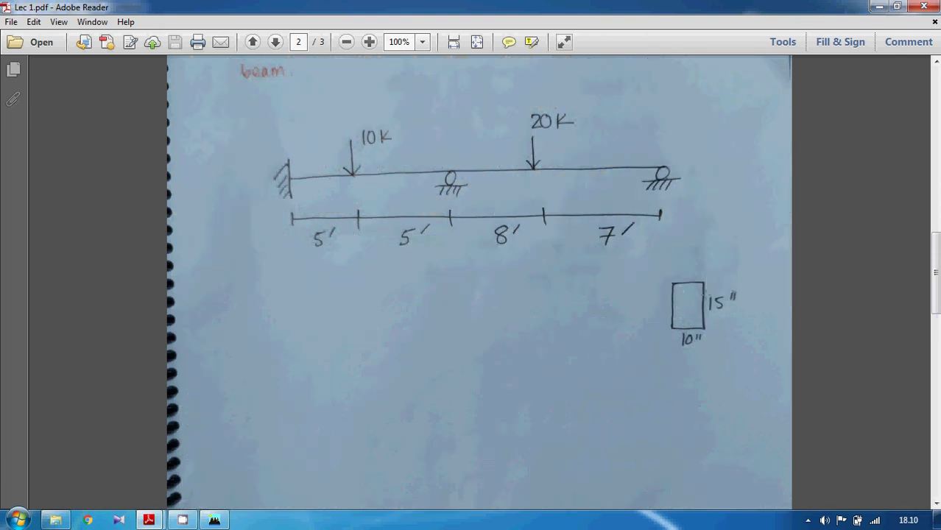
scroll(684, 313, down, 10)
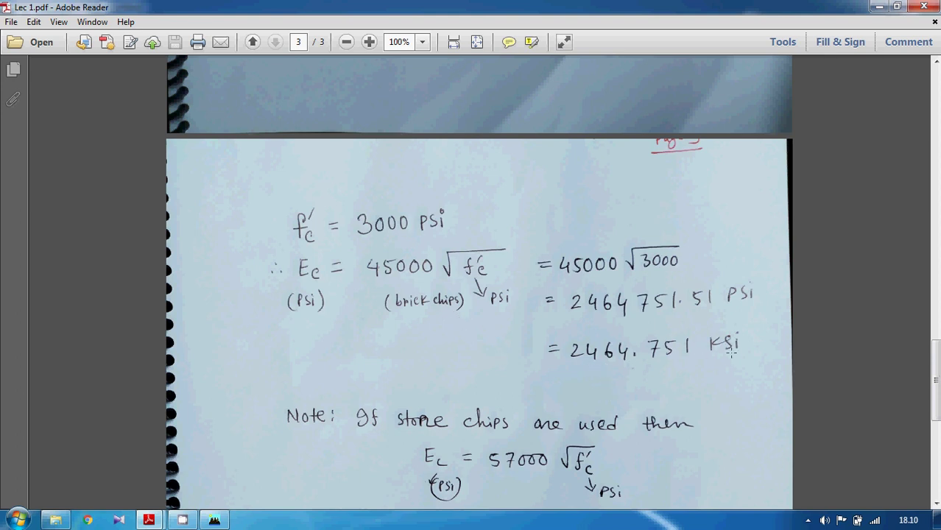
click(214, 520)
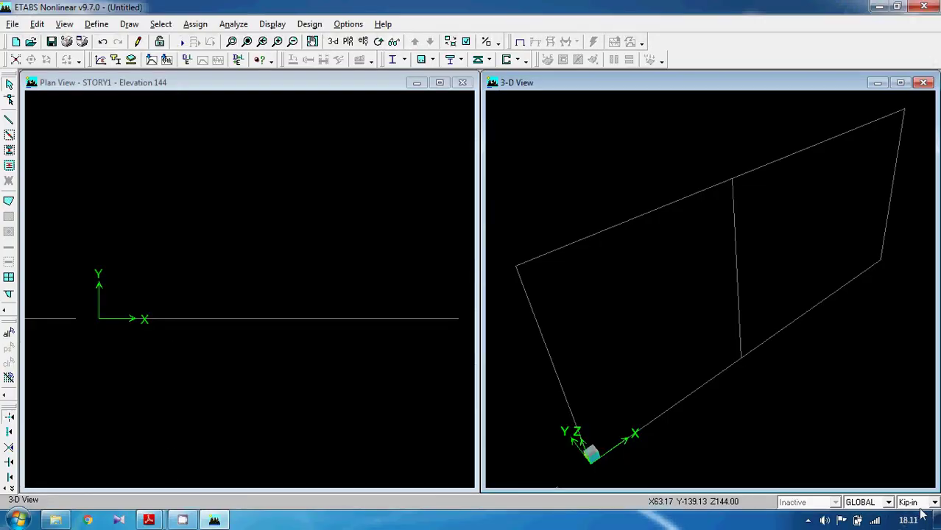
- Modify the CONC material with a specified compressive strength f'c of 3 and a modulus of elasticity of 2464.751 in Kip-in units
click(95, 24)
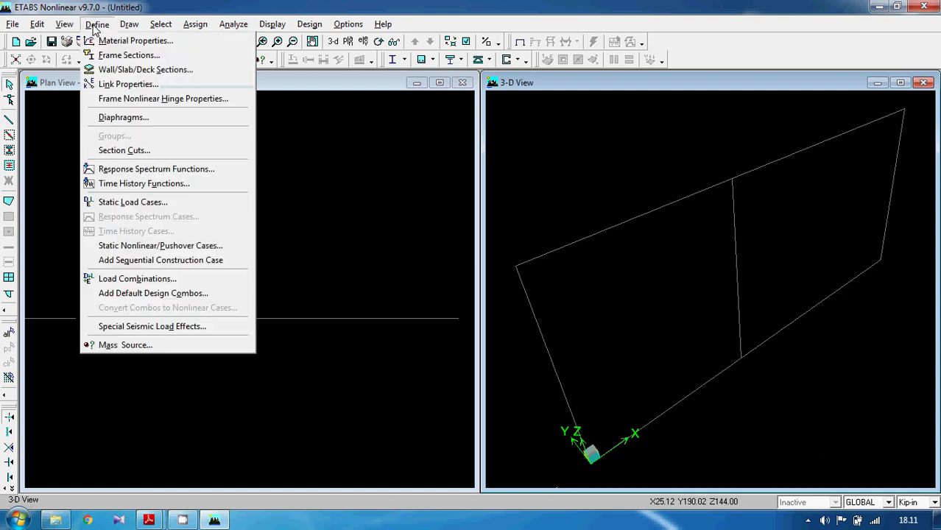
click(110, 40)
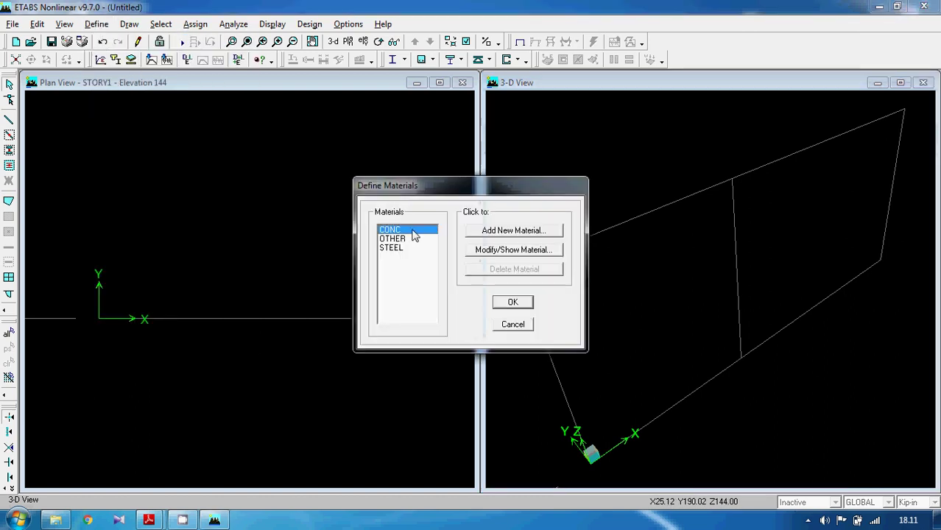
click(489, 249)
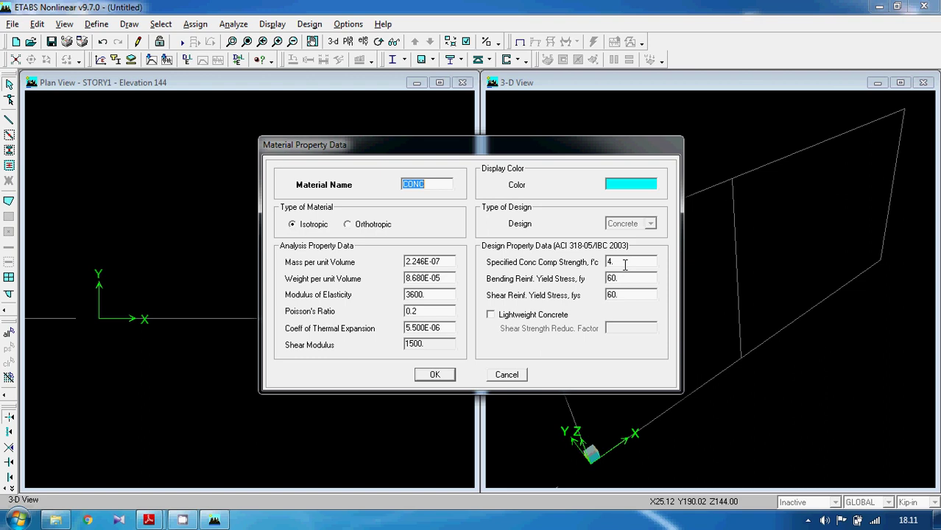
double_click(611, 262)
text(3)
double_click(440, 295)
text(2464.751)
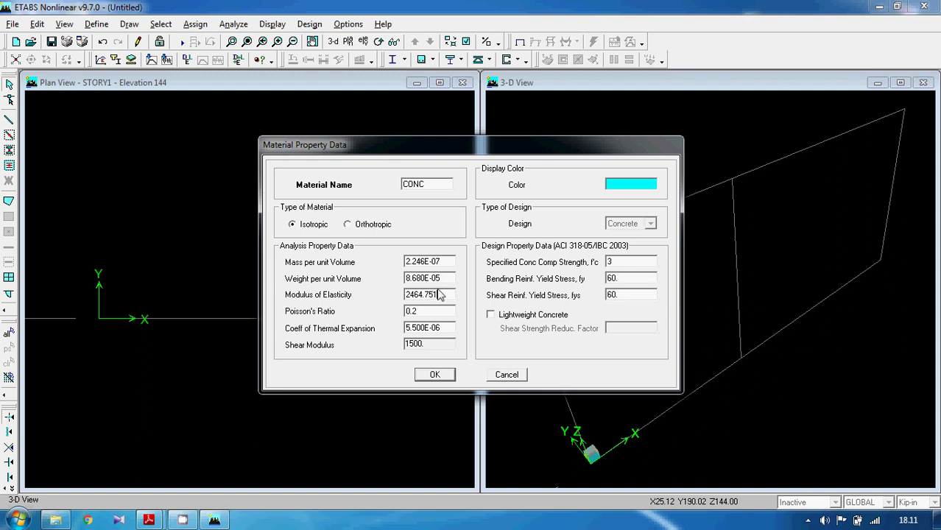
click(434, 374)
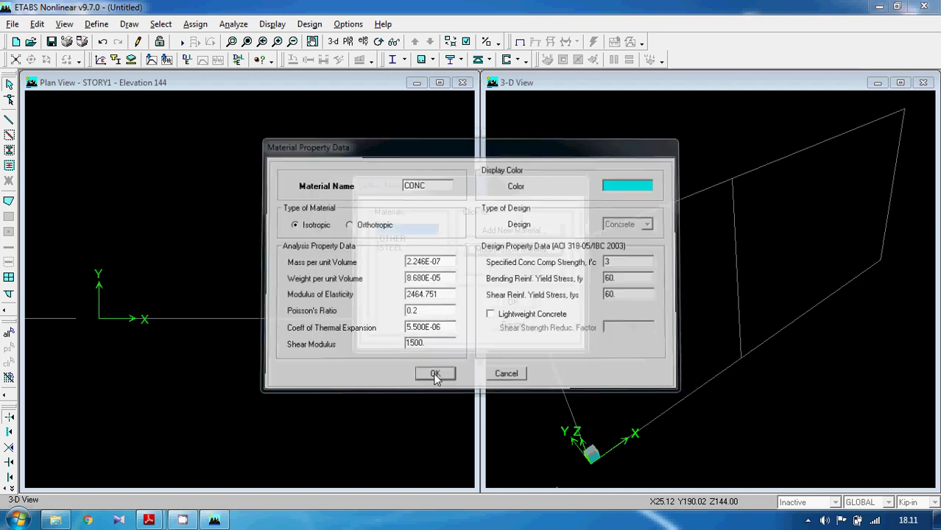
click(516, 303)
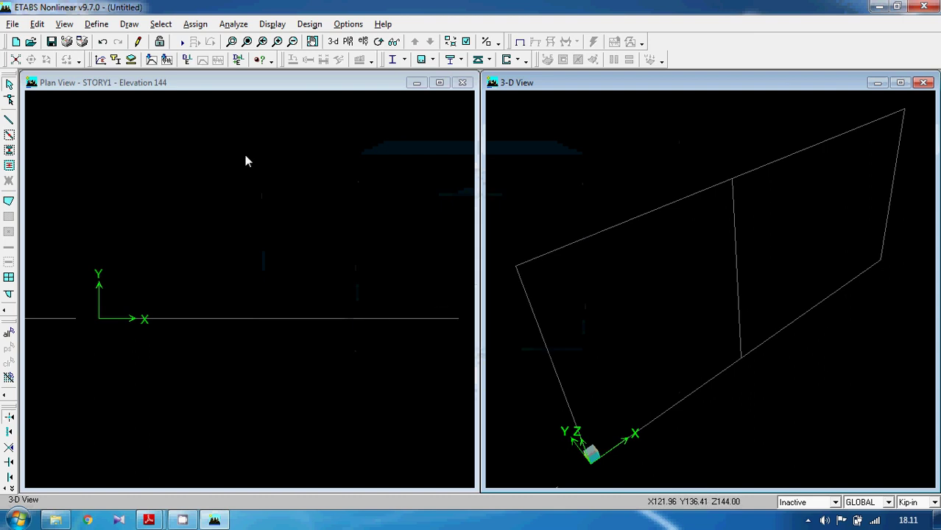
- Delete all the predefined frame section properties except W44X335
click(96, 23)
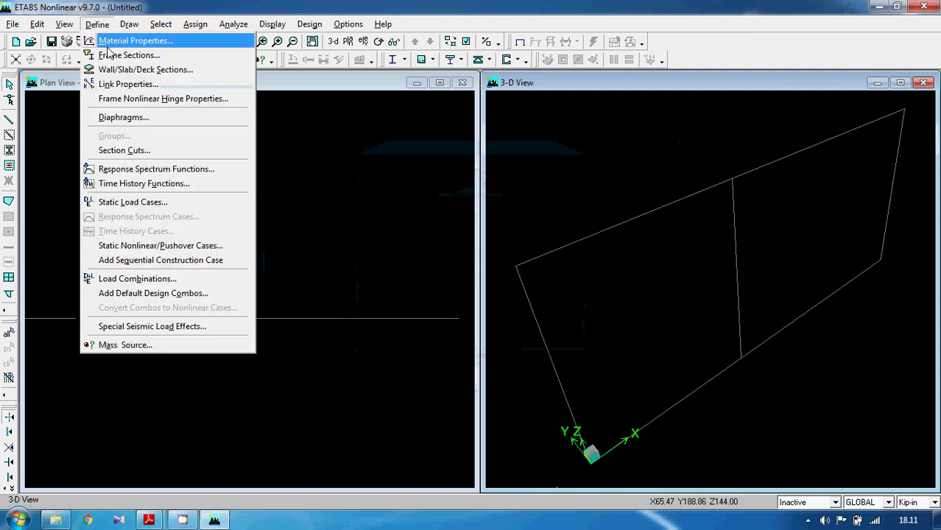
click(128, 55)
drag(395, 253, 373, 454)
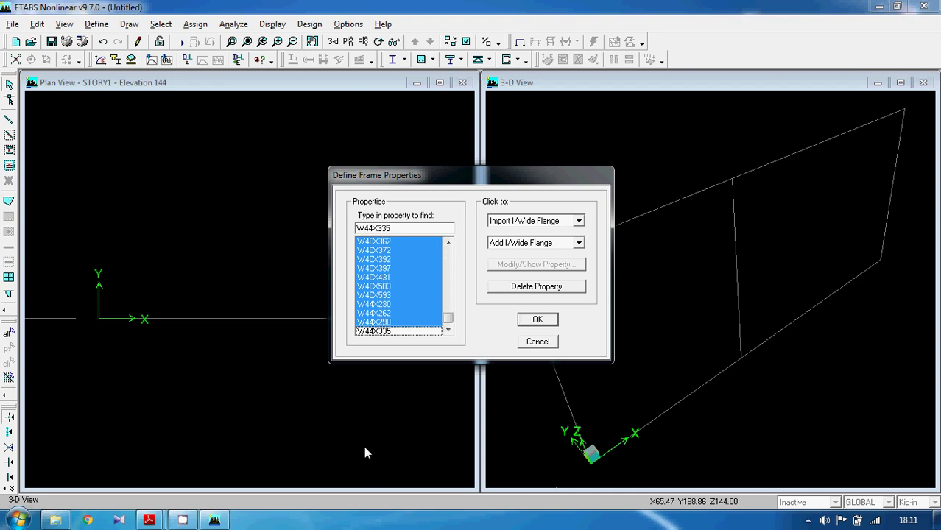
click(526, 287)
- Add a rectangular frame section named B10X15 with CONC material and a depth of 15
click(559, 243)
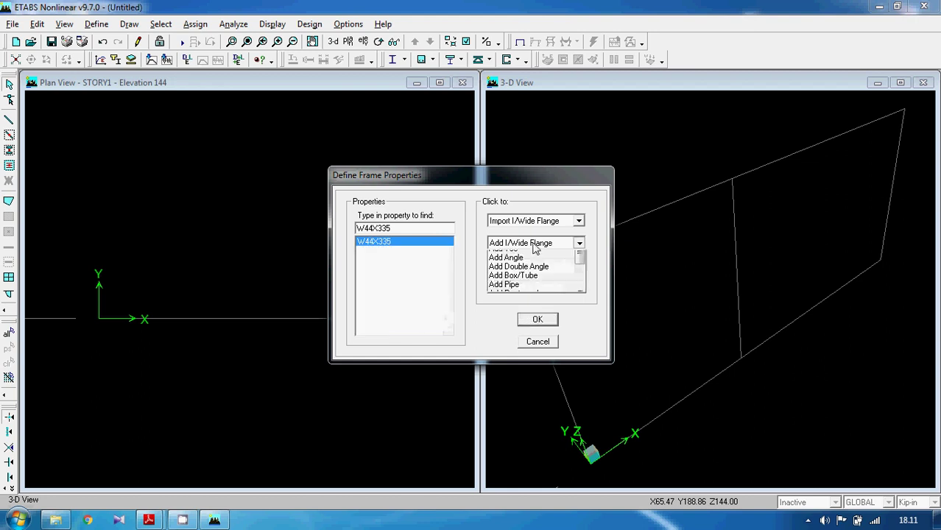
click(513, 319)
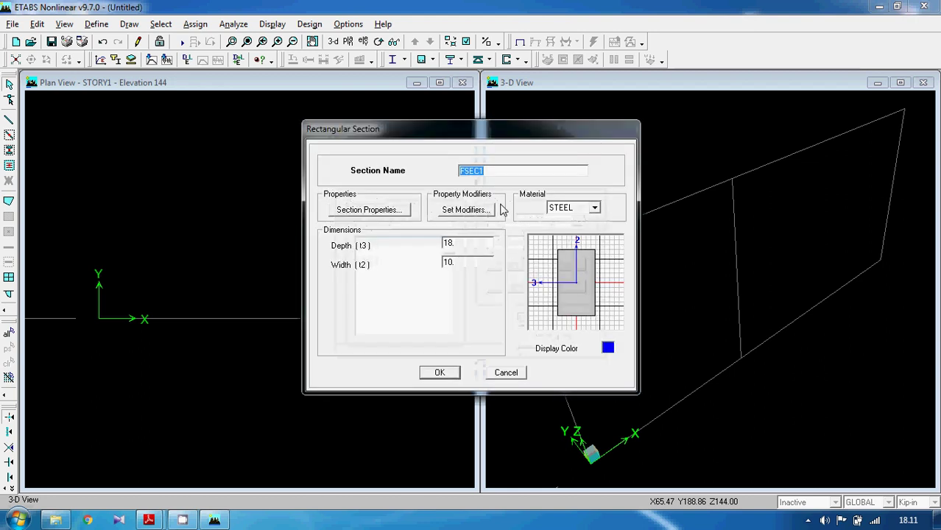
text(B10X15)
click(557, 208)
click(560, 220)
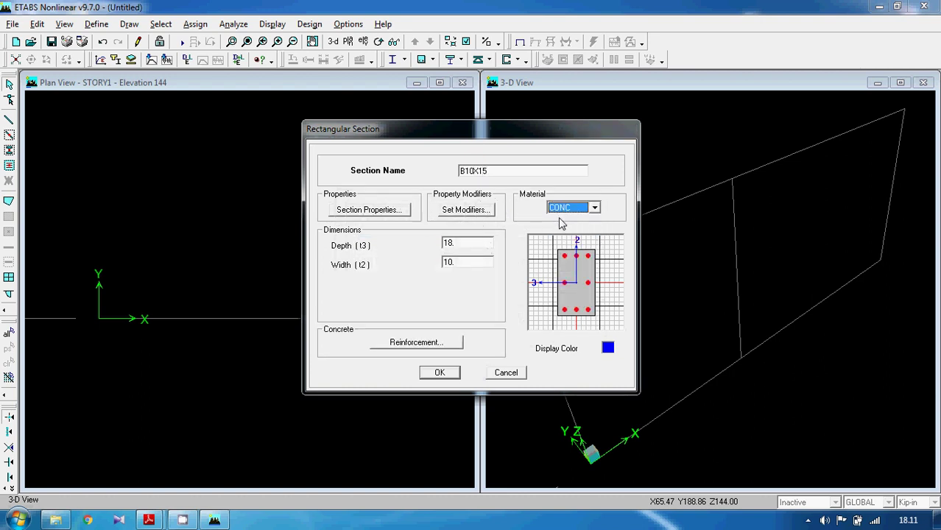
double_click(481, 245)
text(15)
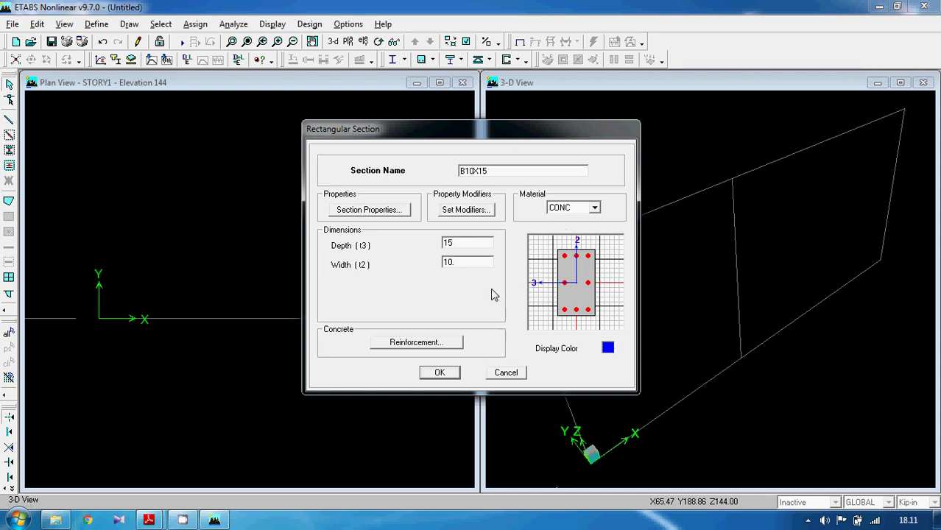
- Set the reinforcement design type of the B10X15 section to Beam and accept the section definition
click(416, 343)
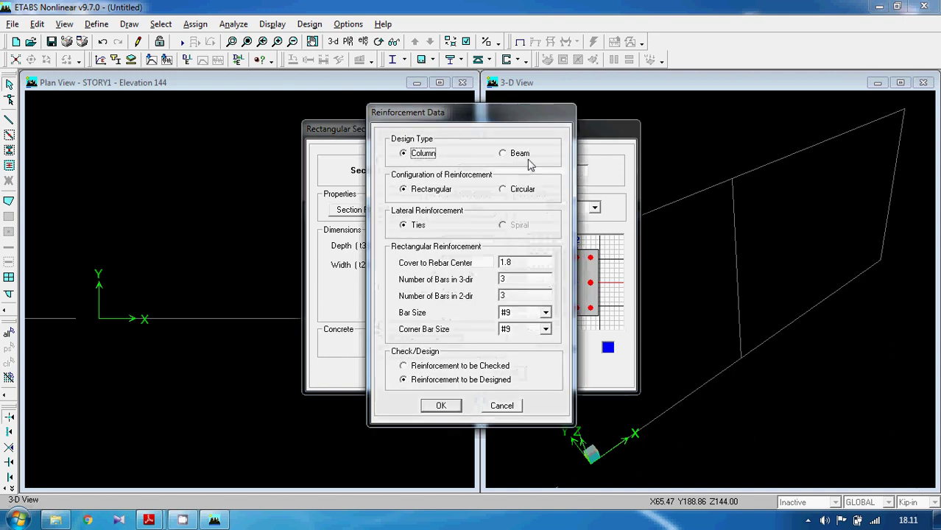
click(521, 154)
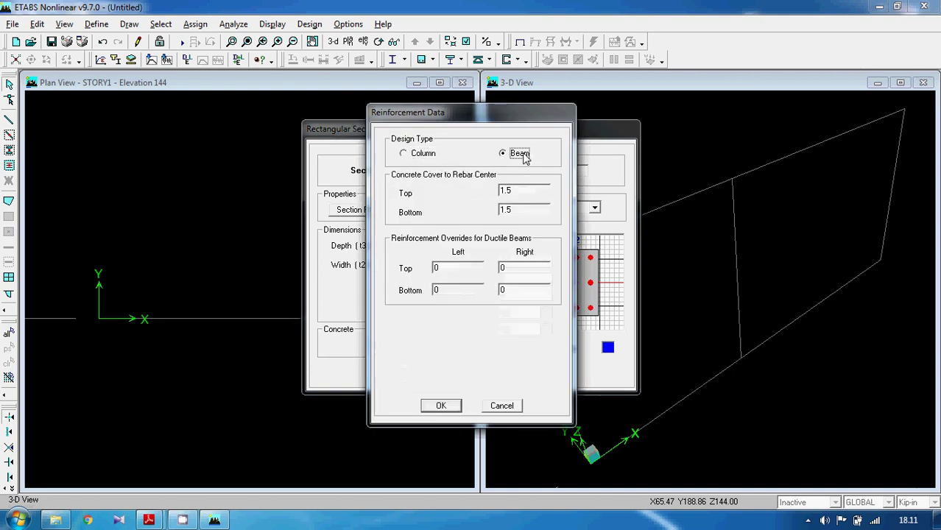
double_click(521, 192)
double_click(519, 211)
click(445, 407)
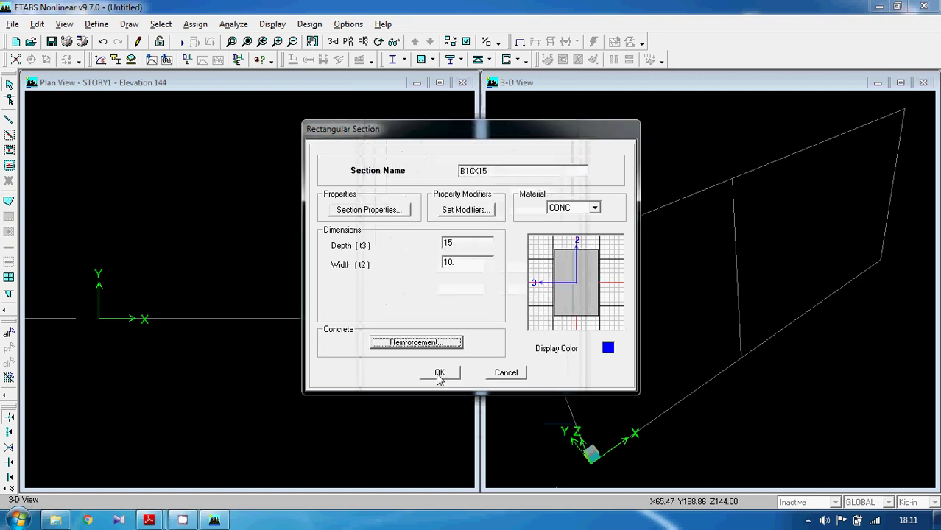
click(440, 373)
- Delete the leftover W44X335 section and accept the frame properties with B10X15 as the only one
click(374, 252)
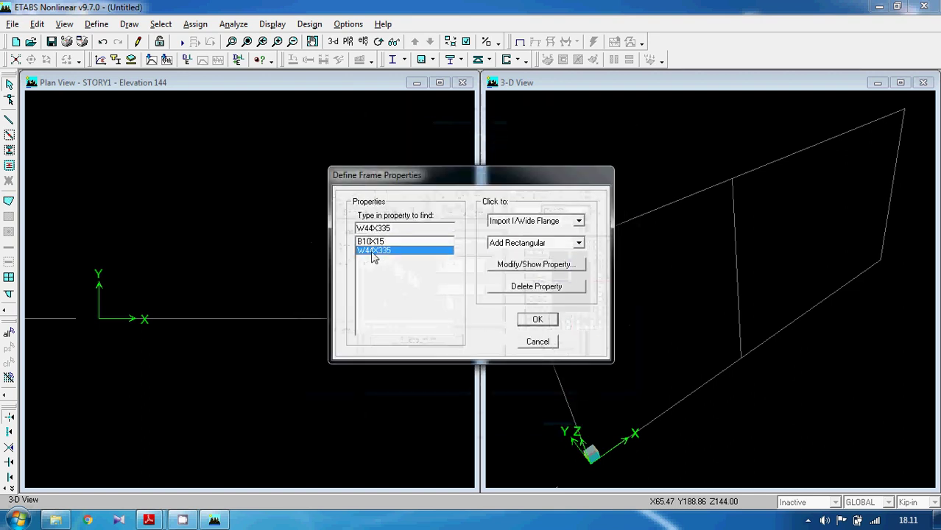
click(550, 287)
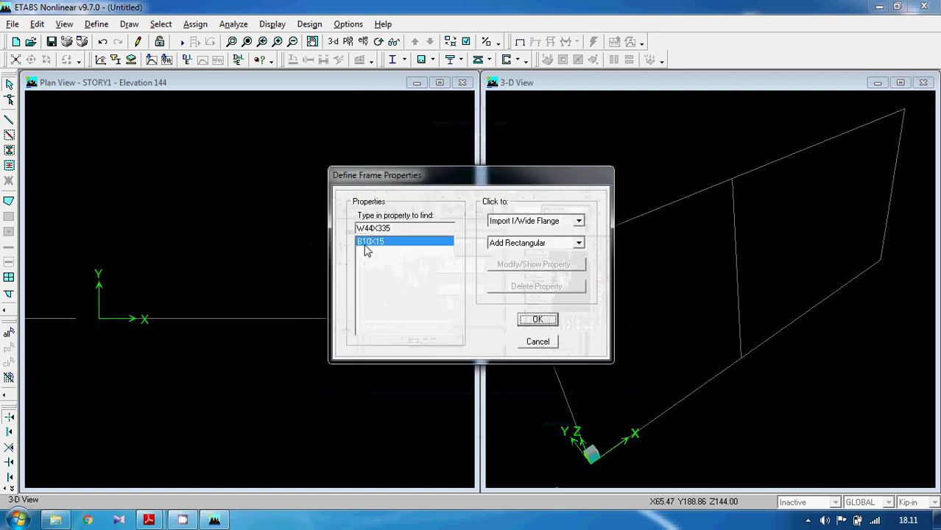
click(536, 319)
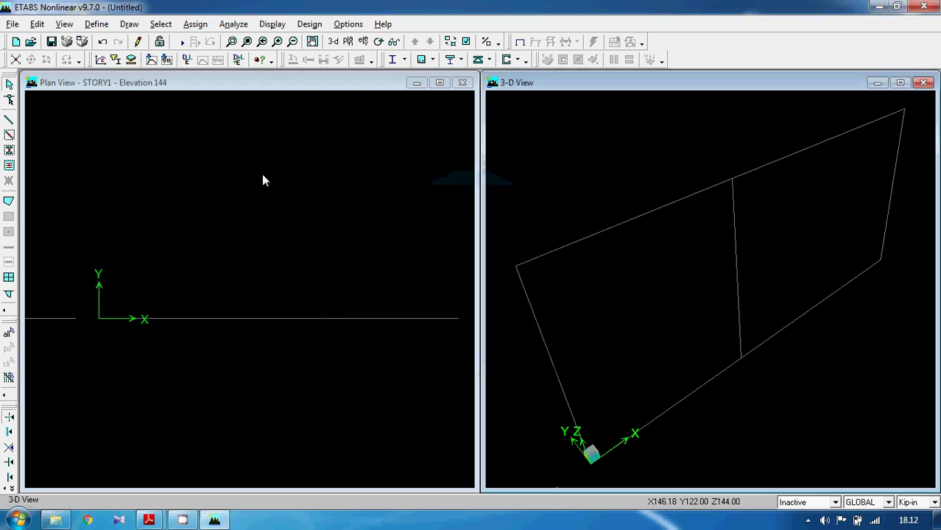
- Draw the two B10X15 beam spans along the STORY1 grid line, from grid point A-1 through B-1 to the far end
click(9, 122)
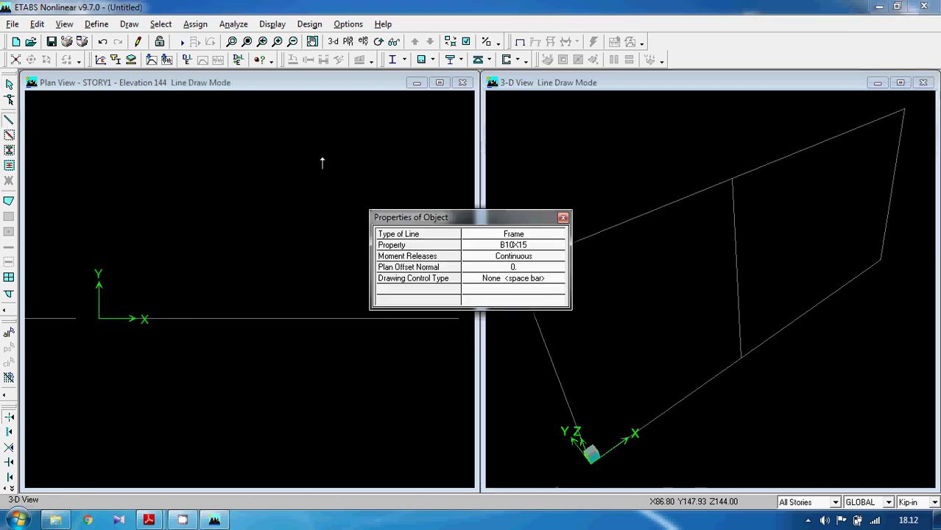
drag(489, 217, 352, 163)
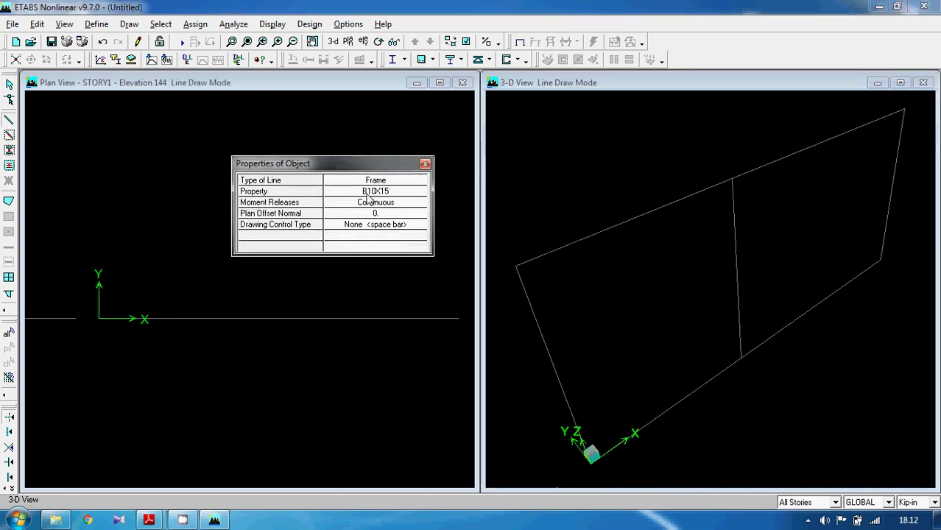
click(515, 266)
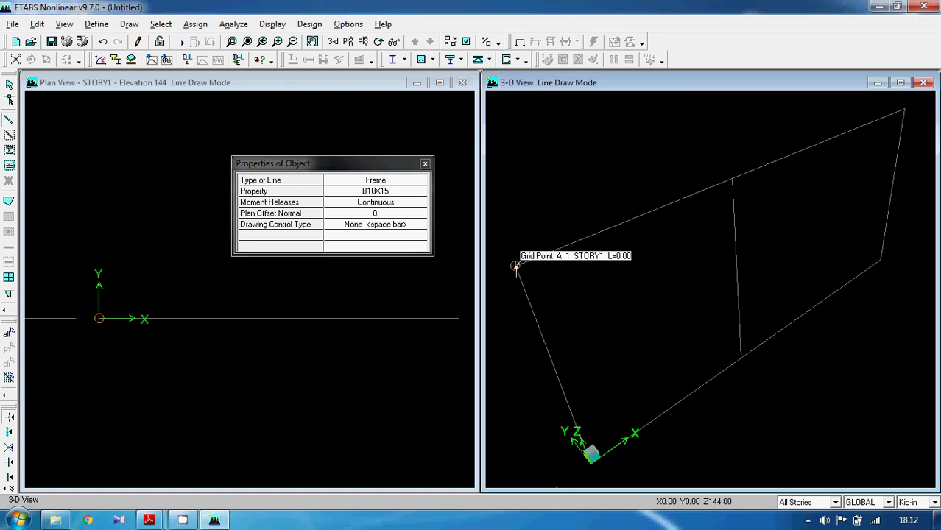
click(732, 180)
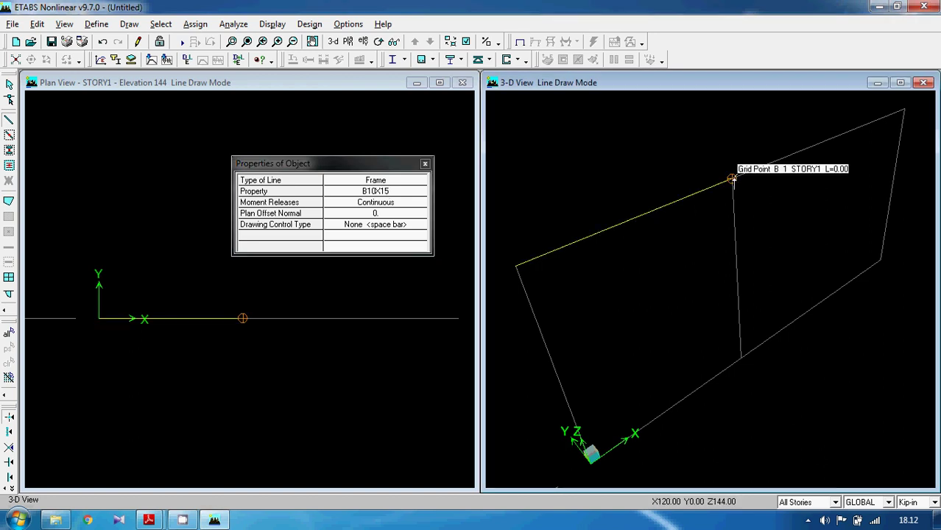
click(904, 112)
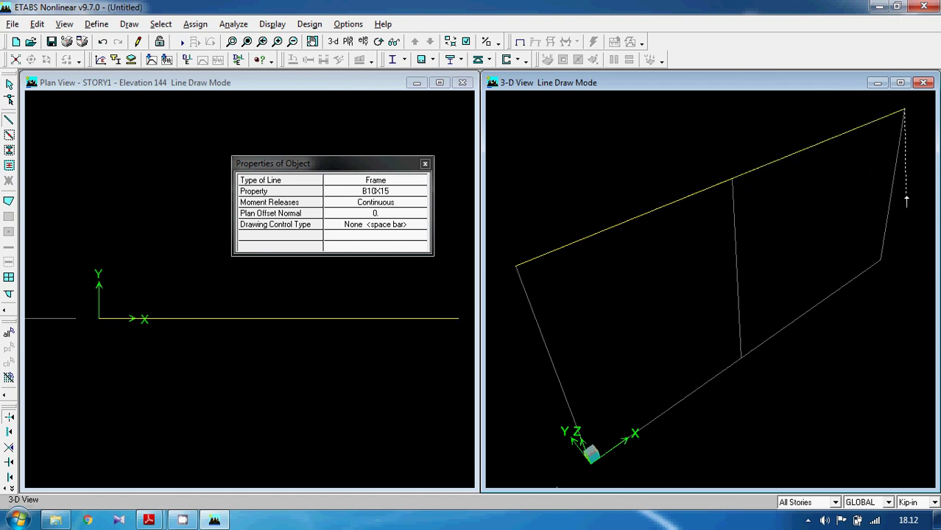
key(Escape)
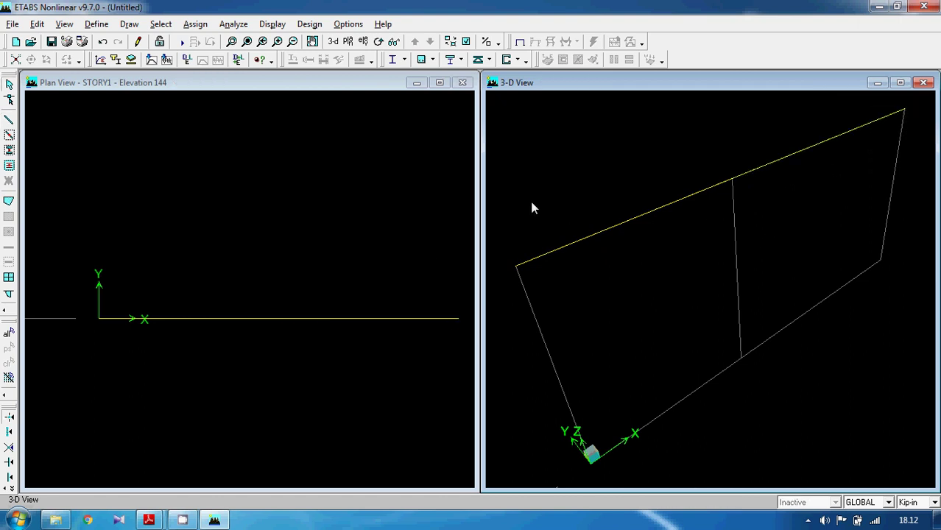
- Inspect the first span's location data in Kip-ft units, its assignments and its loads, and deselect the beam
click(600, 239)
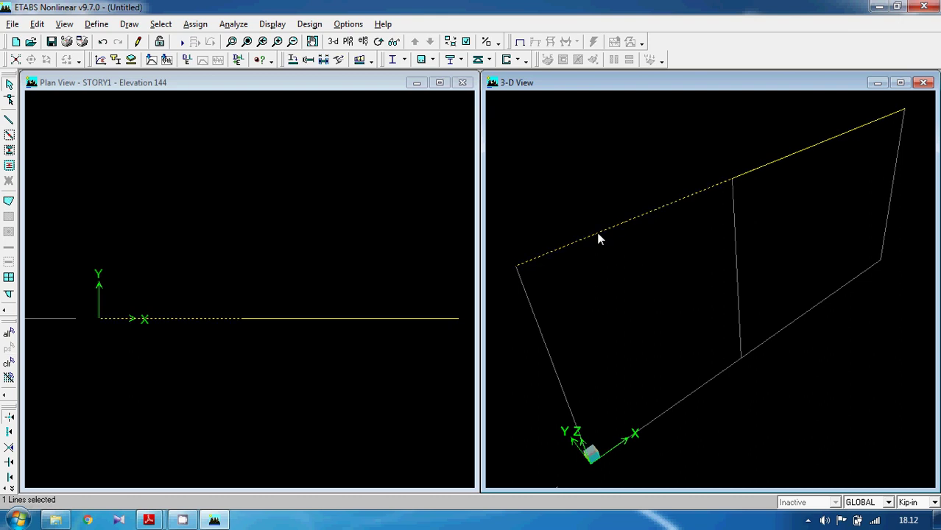
right_click(598, 238)
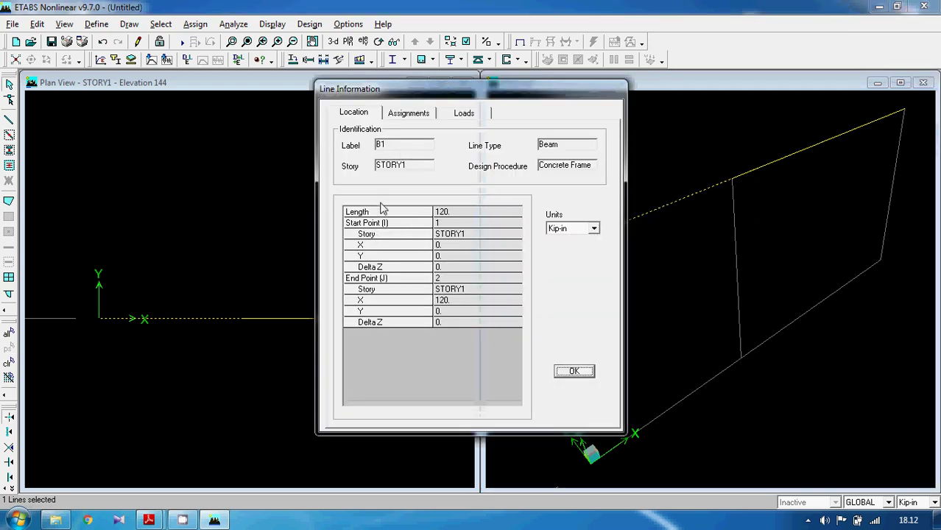
click(578, 228)
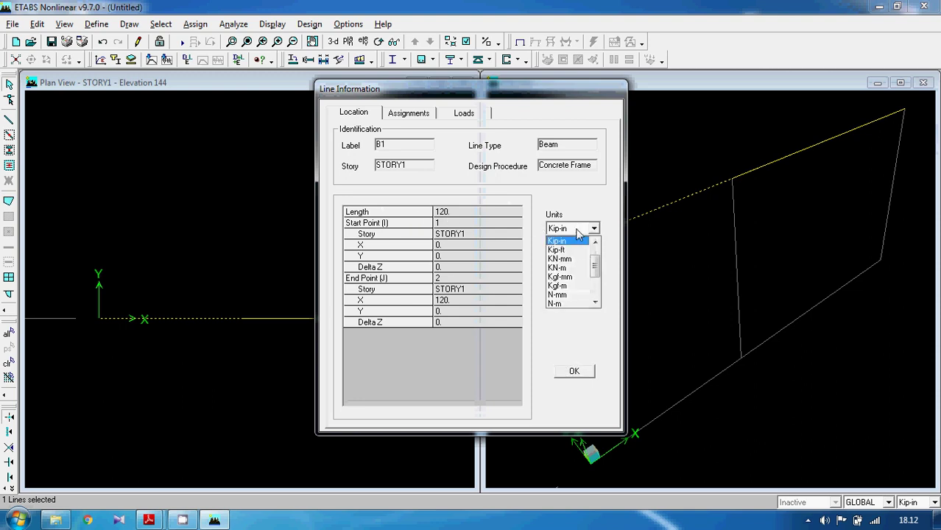
click(574, 250)
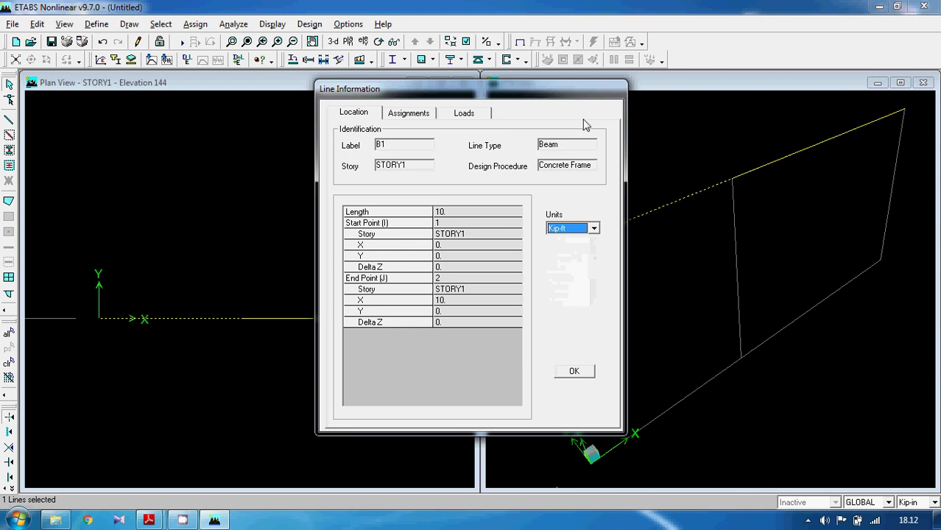
drag(583, 93, 471, 135)
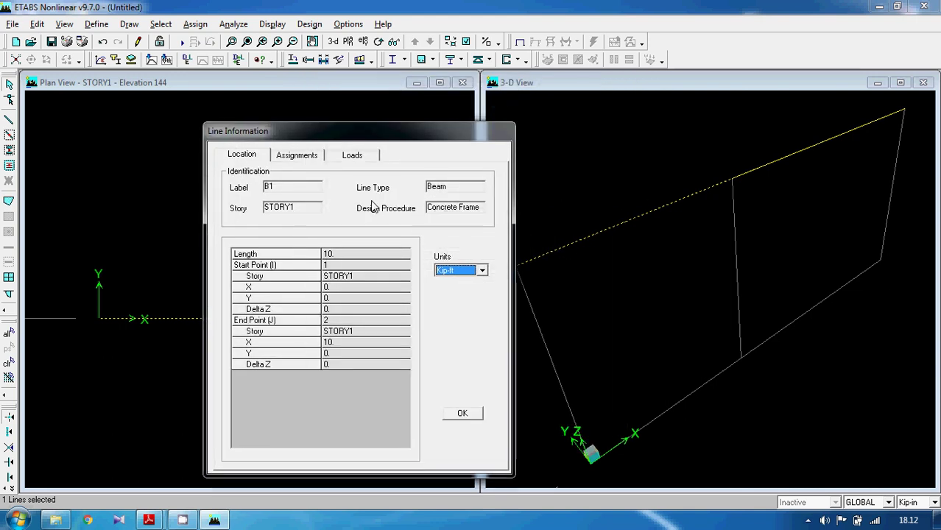
click(297, 156)
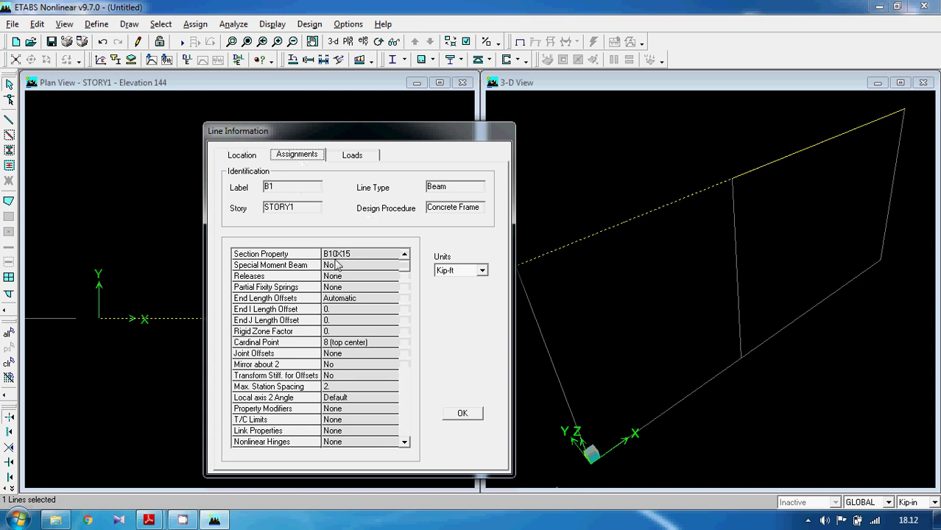
click(350, 157)
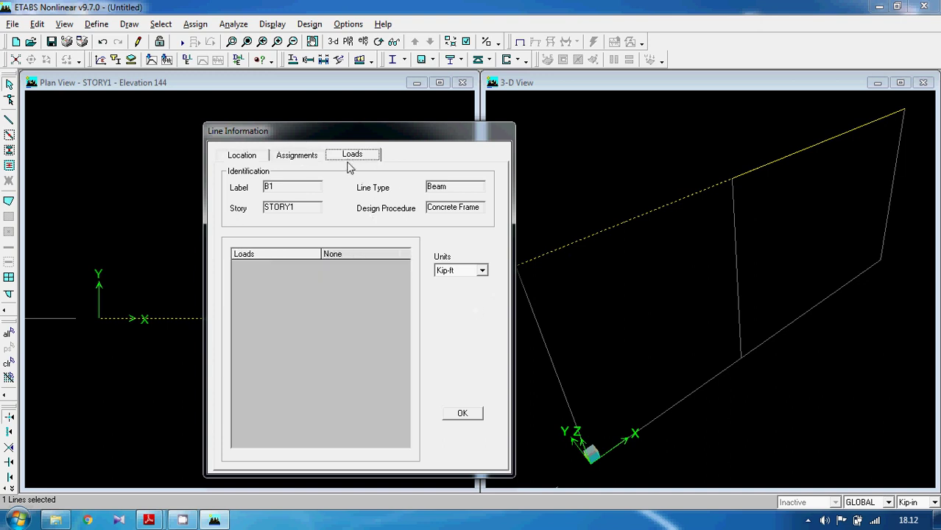
click(463, 413)
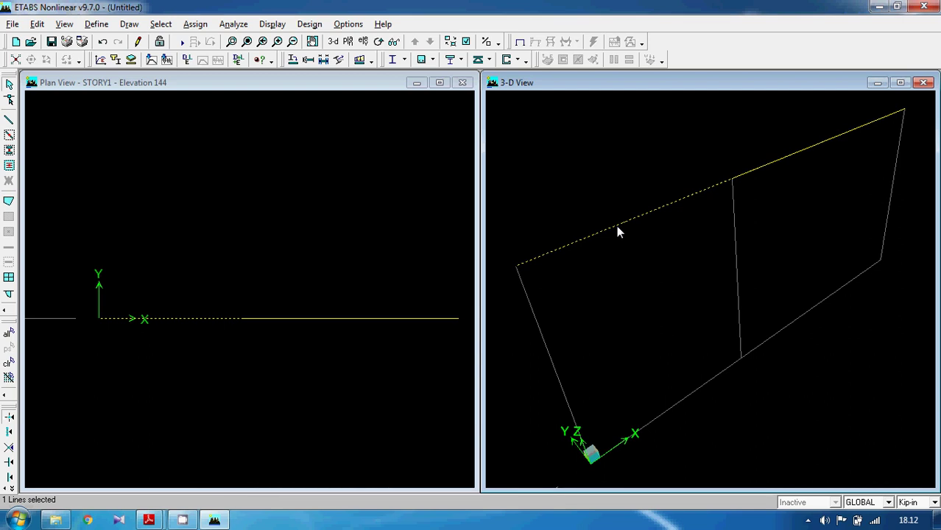
click(618, 227)
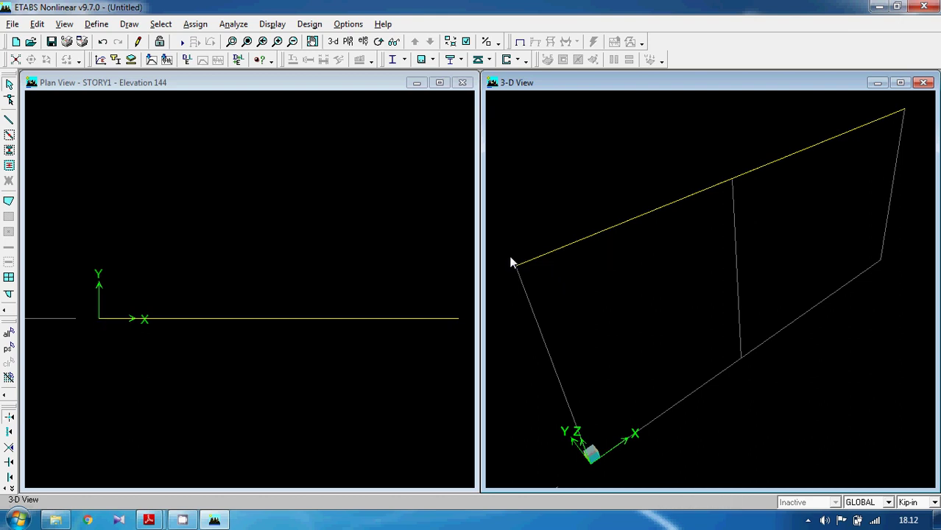
- Look up the support conditions of the continuous beam sketch in Lec 1.pdf, and return to ETABS
mouse_move(150, 525)
click(241, 457)
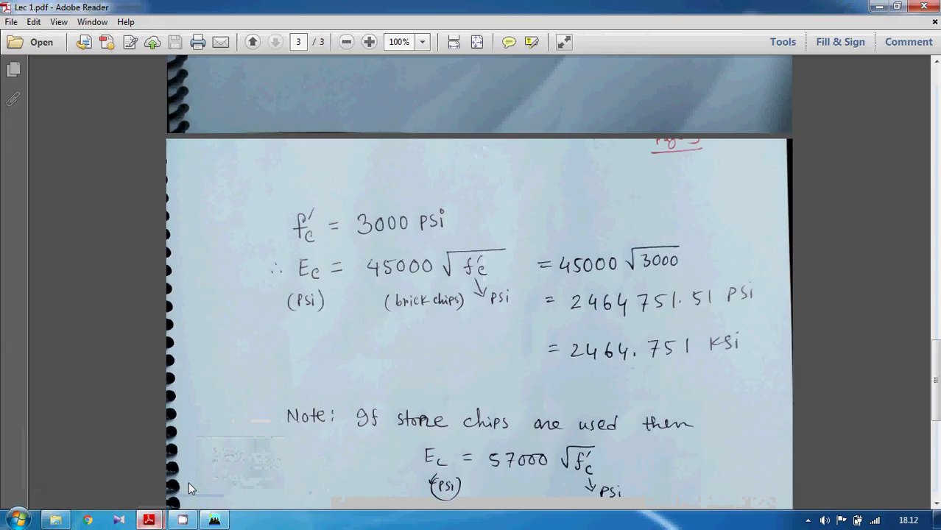
scroll(383, 309, down, 5)
scroll(382, 309, down, 8)
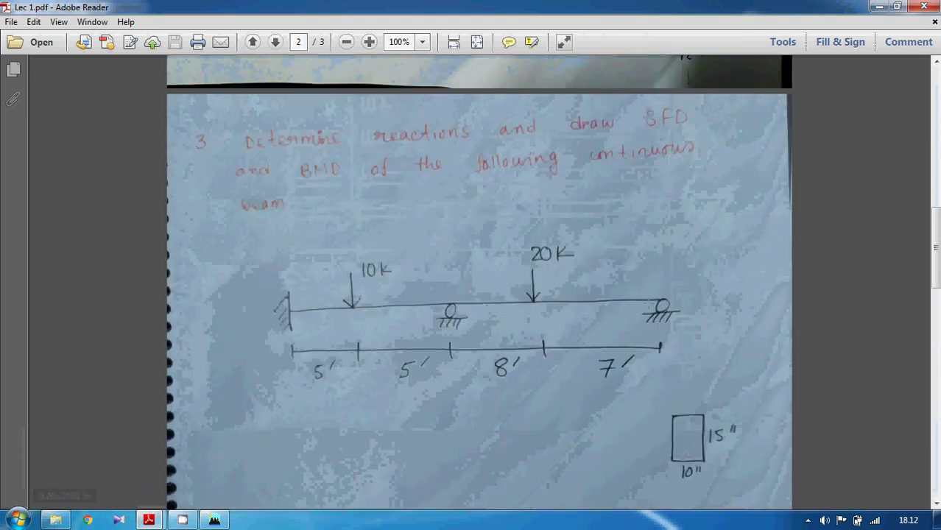
click(215, 520)
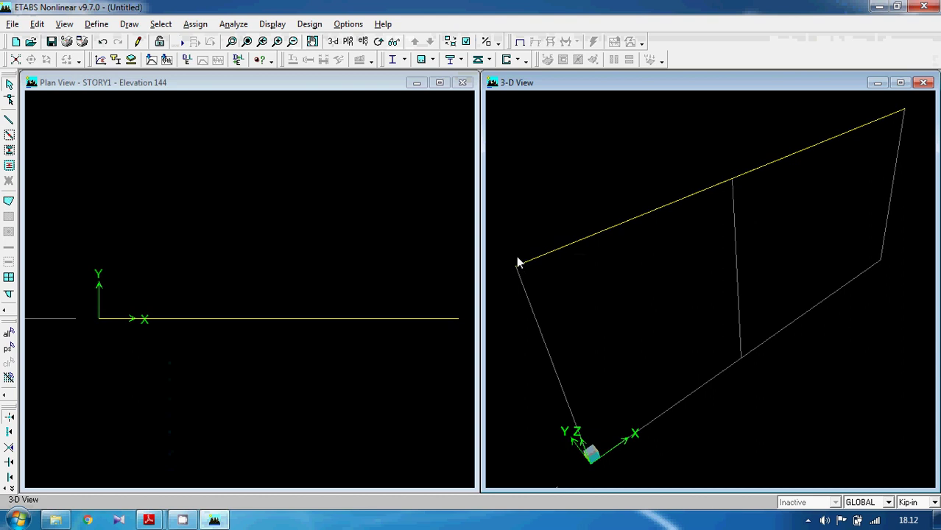
- Assign a fixed support, restraining all translations and rotations, to the beam's end joint at grid point A-1
drag(528, 291, 528, 291)
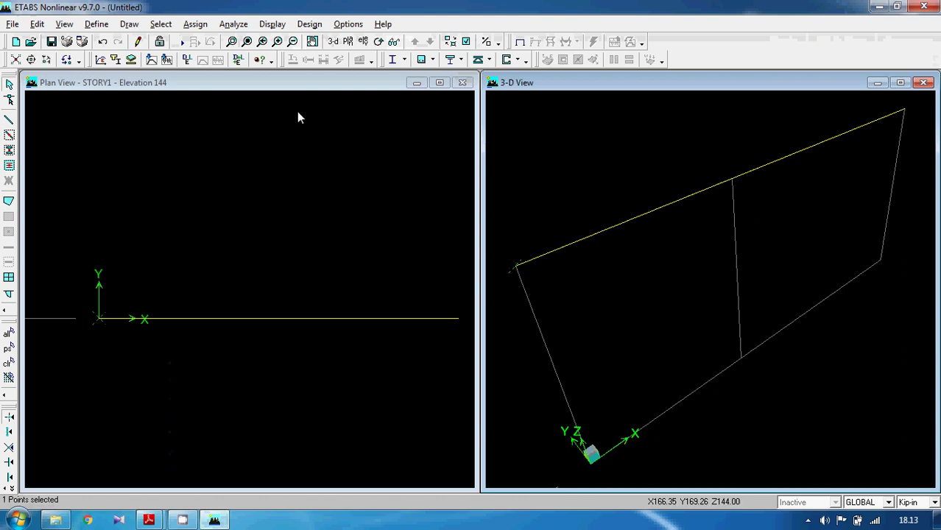
click(196, 24)
mouse_move(218, 43)
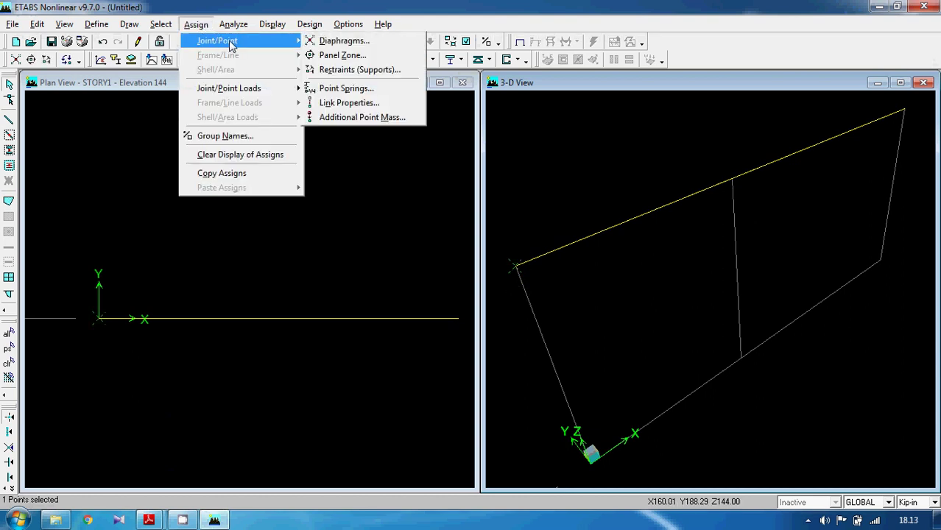
click(335, 70)
click(441, 302)
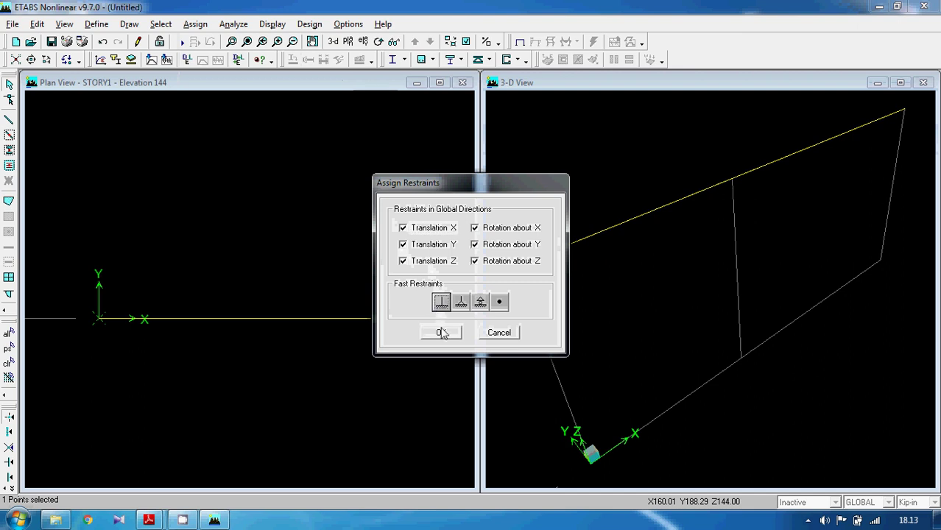
click(444, 332)
- Assign a roller support, restraining only Translation Z, to the beam's middle joint between the two spans
click(730, 180)
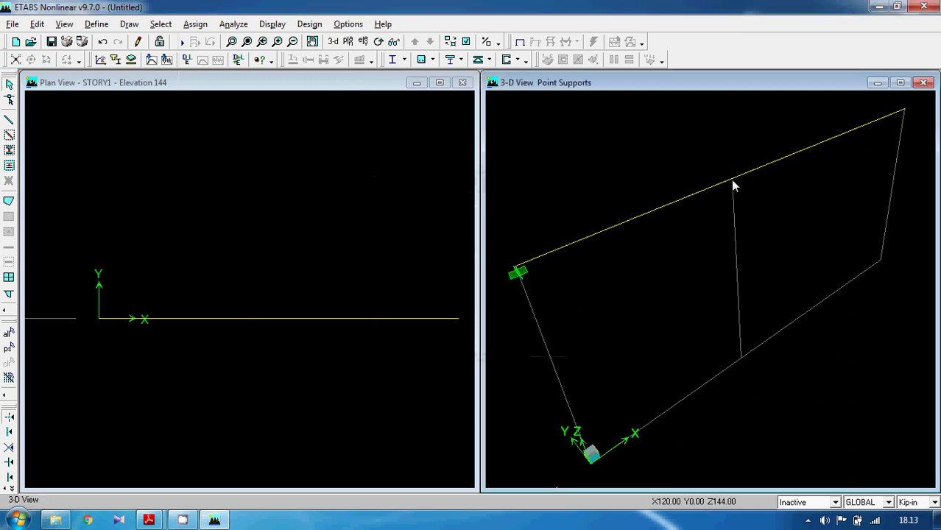
click(196, 24)
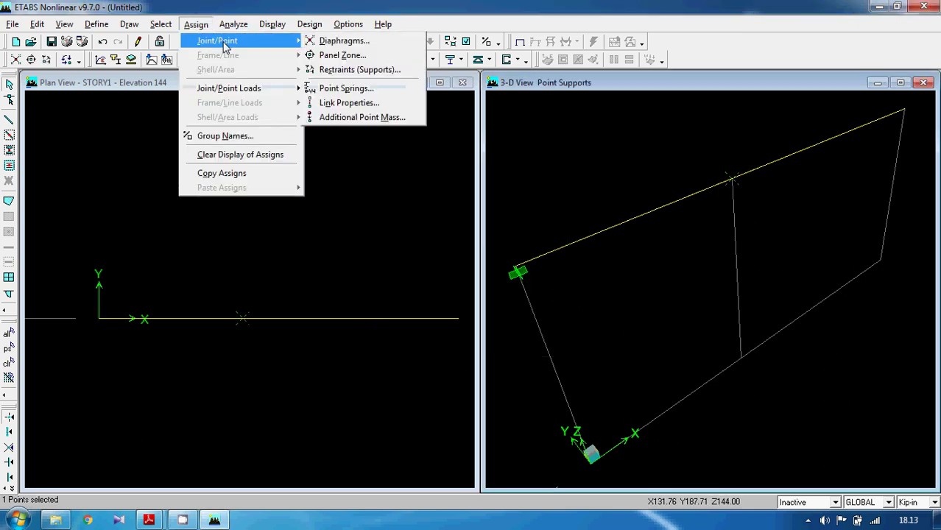
mouse_move(221, 38)
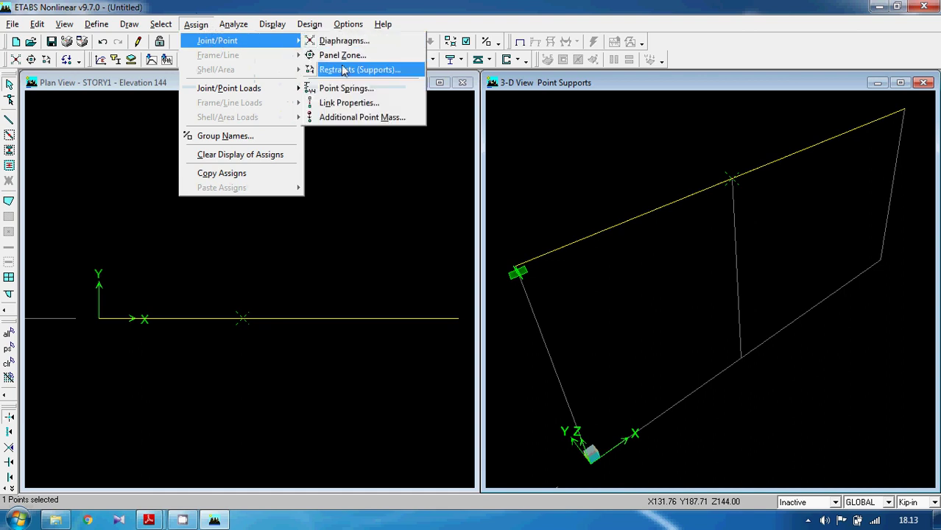
click(343, 65)
click(480, 301)
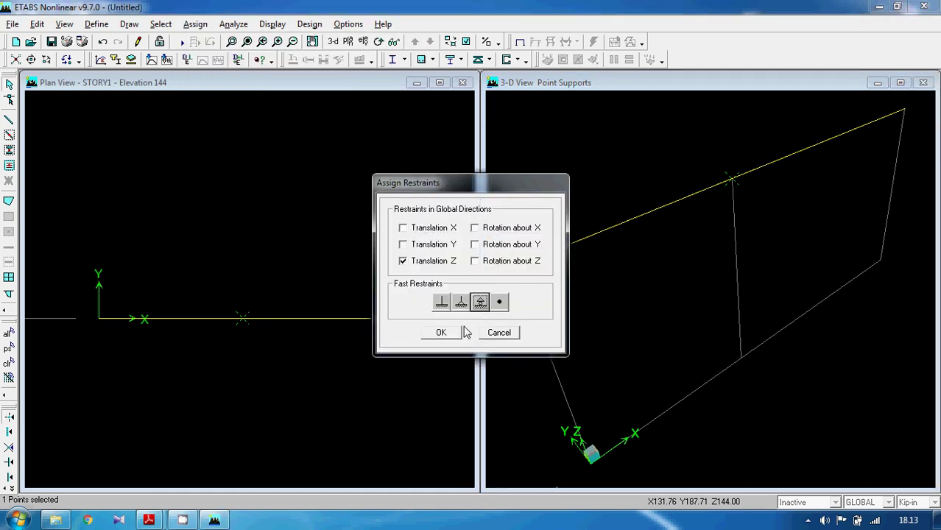
click(441, 332)
- Assign a roller support, restraining only Translation Z, to the joint at the far end of the second span
click(905, 111)
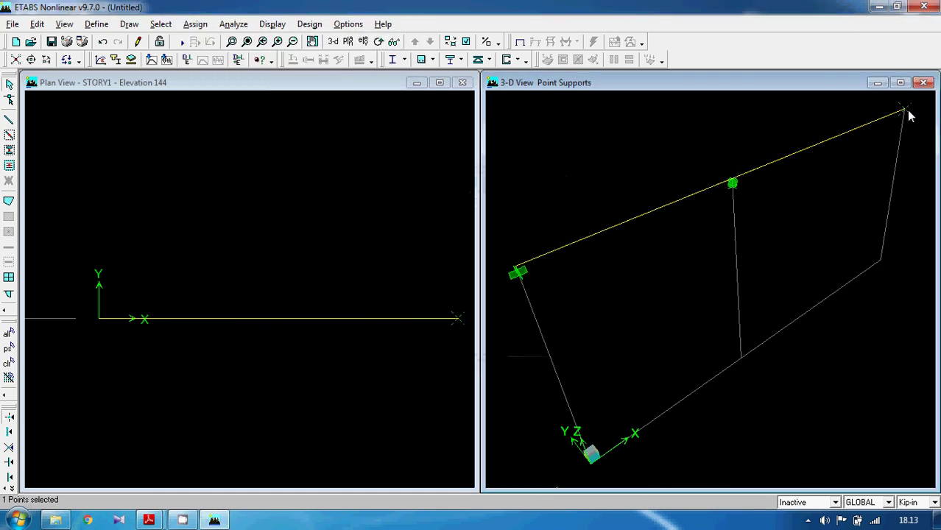
click(196, 24)
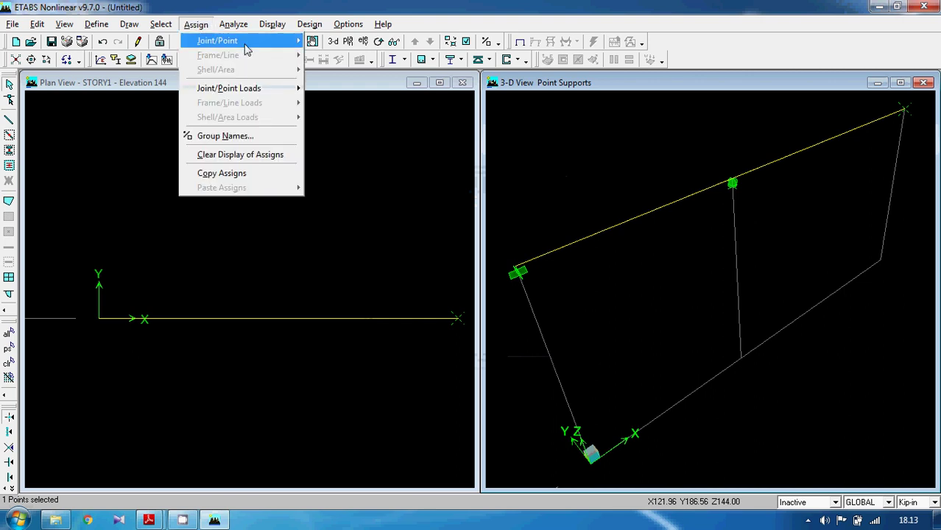
mouse_move(246, 43)
click(353, 70)
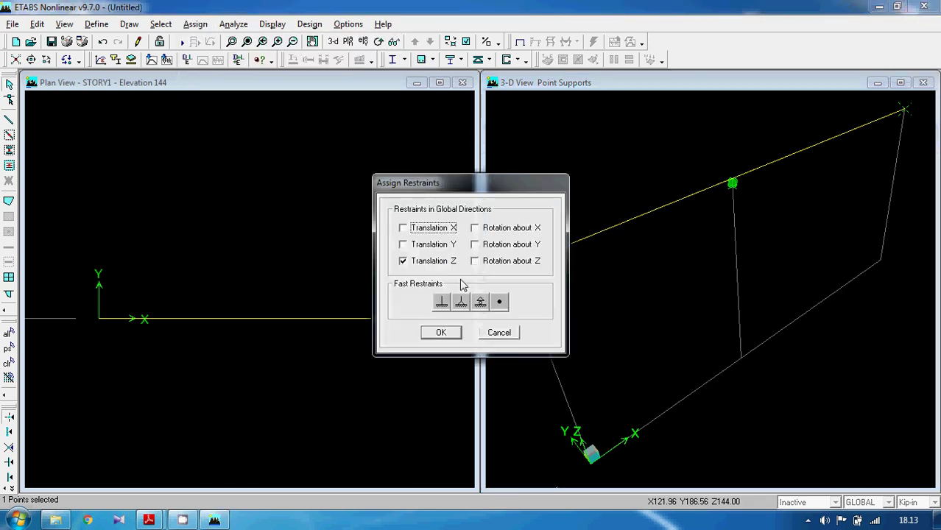
click(480, 302)
click(441, 332)
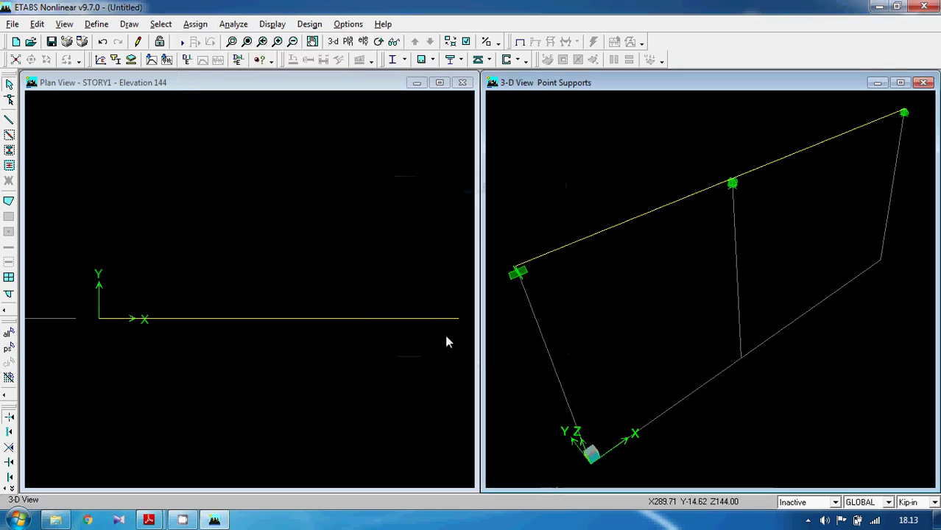
- Look up the point loads and their distances on the continuous beam sketch in Lec 1.pdf, and return to ETABS
mouse_move(151, 521)
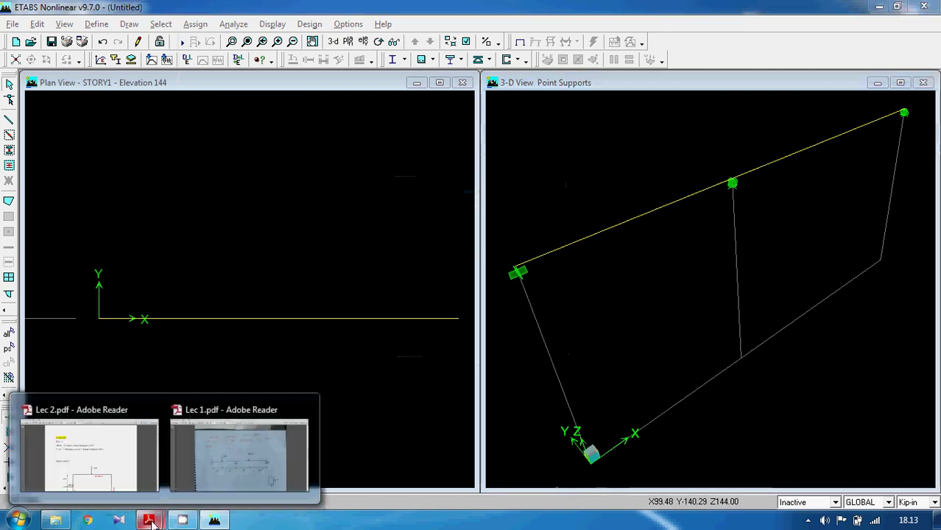
click(219, 477)
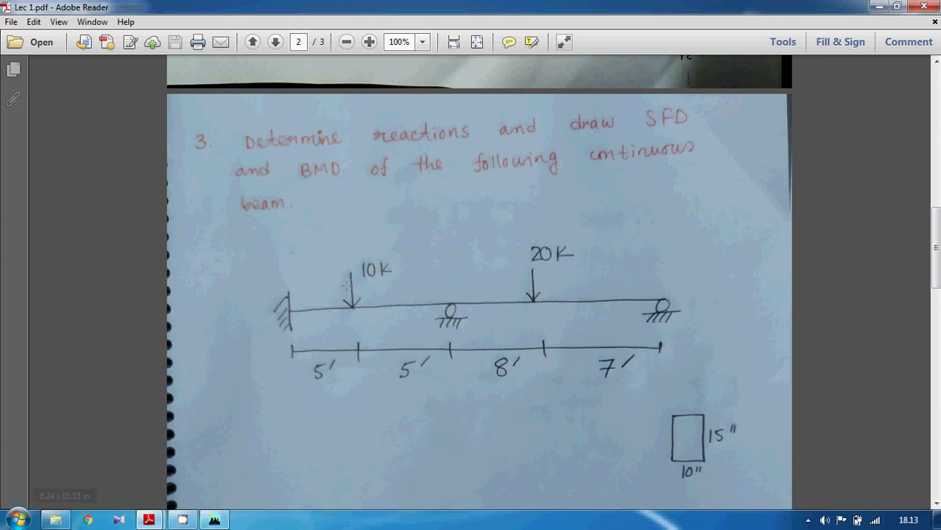
key(alt+Tab)
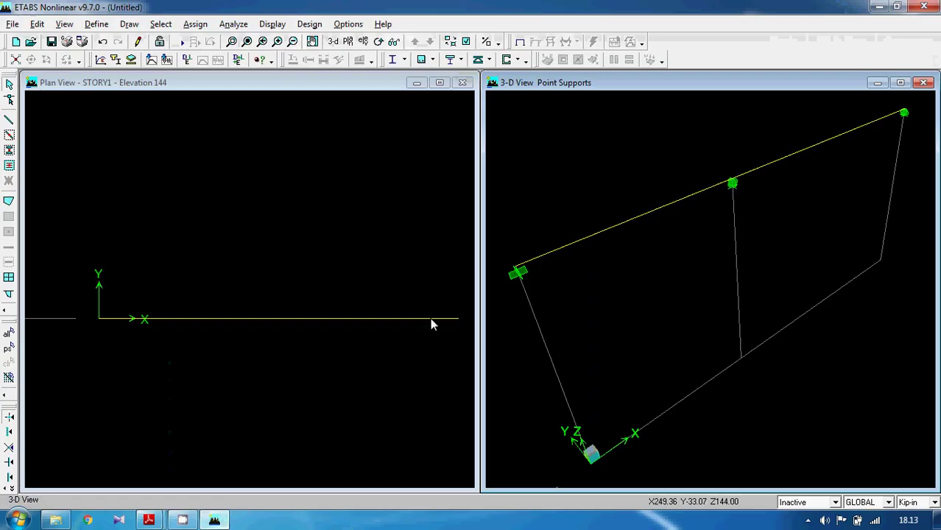
- Start a frame point load assignment for the first span, using load case LIVE and Kip-ft units
click(600, 234)
click(203, 28)
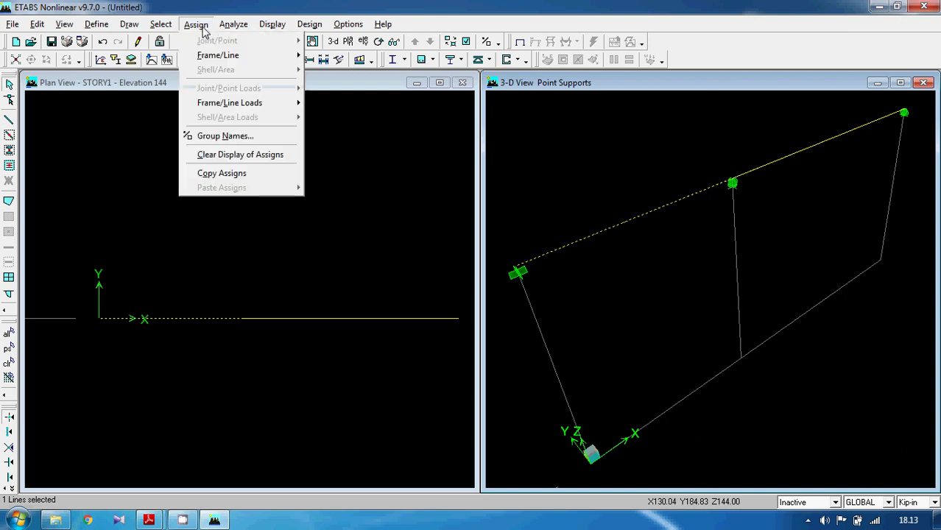
mouse_move(229, 103)
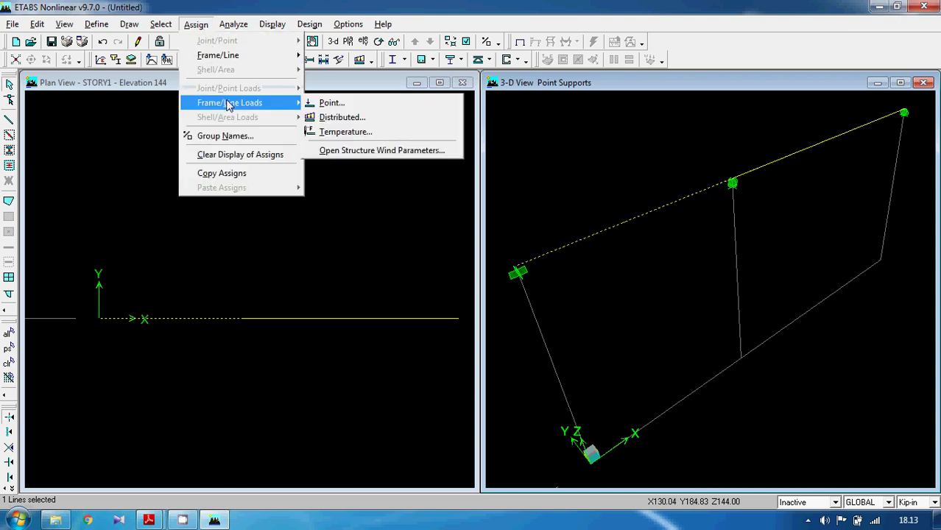
click(340, 103)
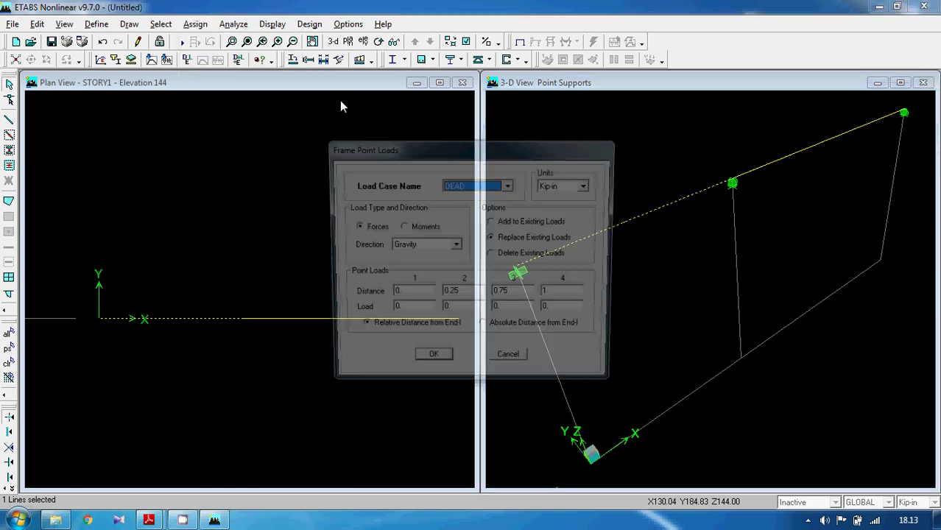
drag(435, 152, 298, 117)
click(322, 155)
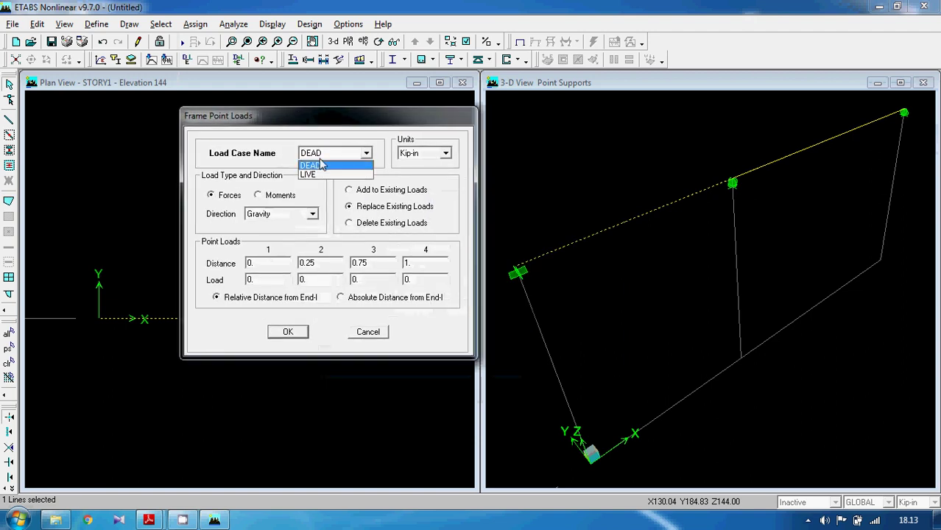
click(320, 174)
click(425, 153)
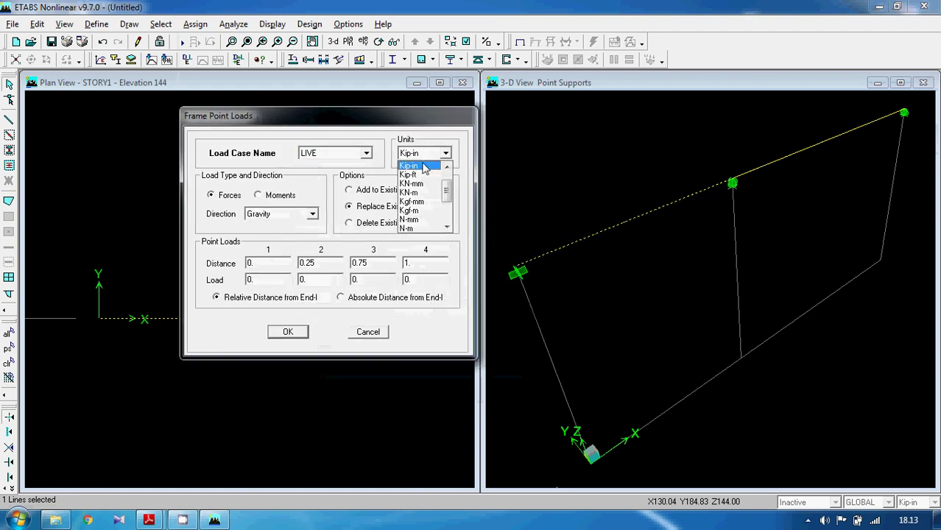
click(416, 174)
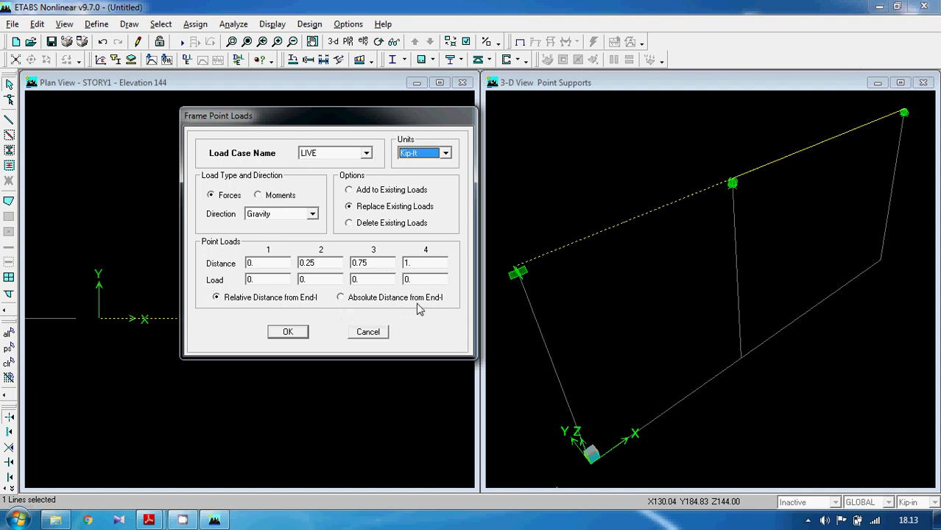
- Apply a 10 kip gravity point load at an absolute distance of 5 ft from End-I on the first span
click(341, 298)
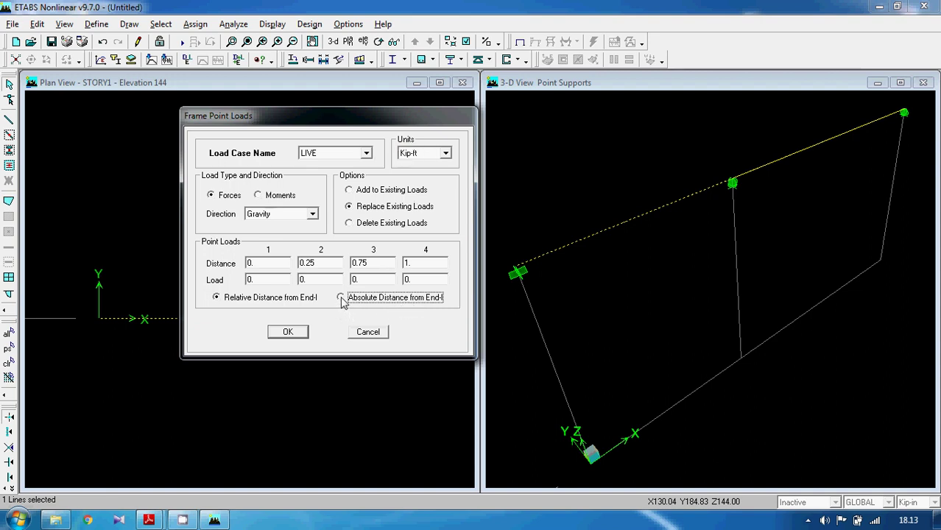
click(260, 268)
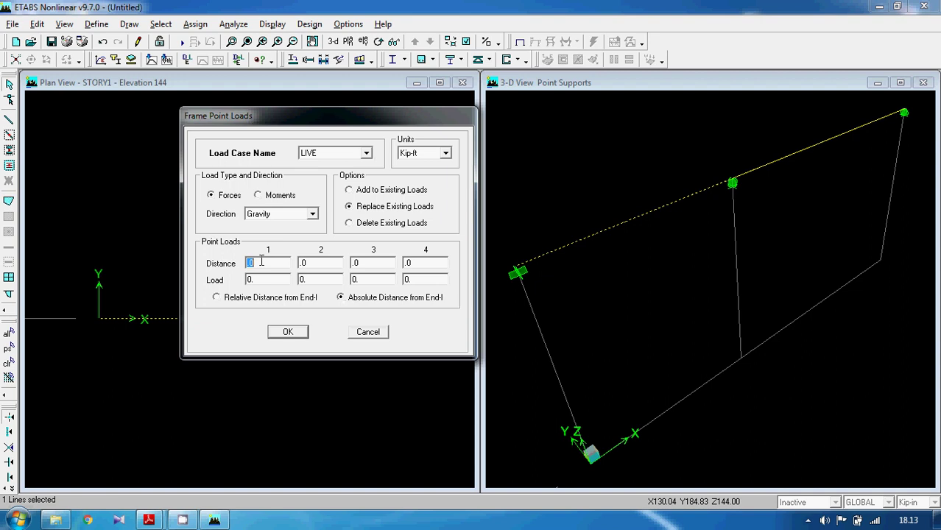
text(5)
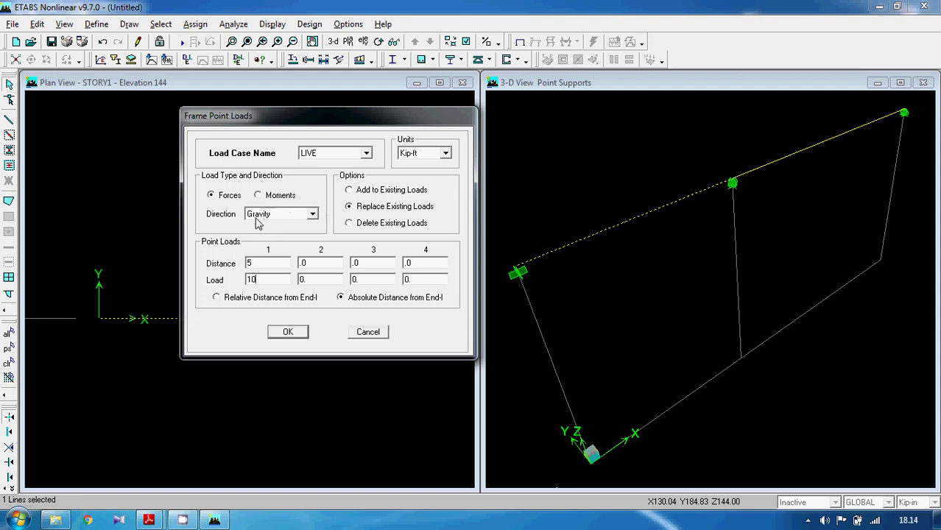
click(286, 331)
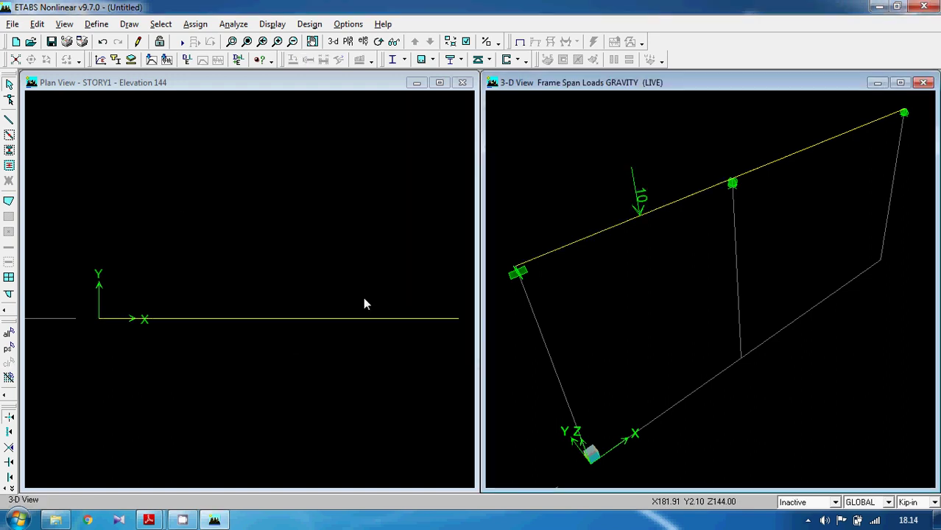
- Start a frame point load assignment for the second span
click(825, 145)
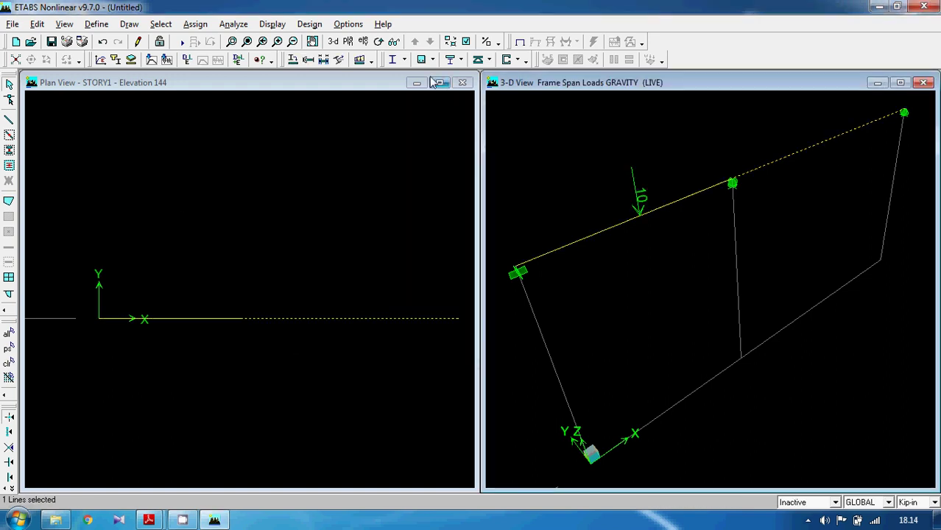
click(193, 25)
mouse_move(267, 101)
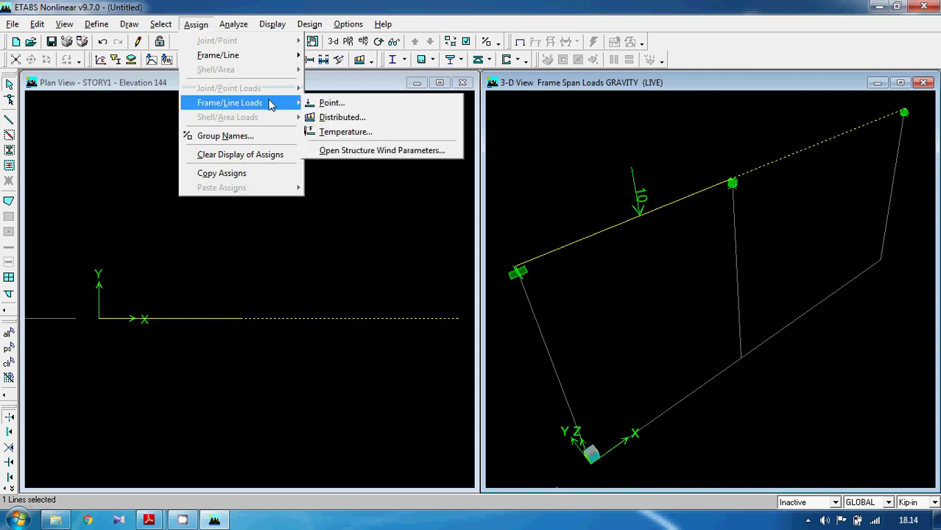
click(333, 104)
drag(451, 149, 349, 117)
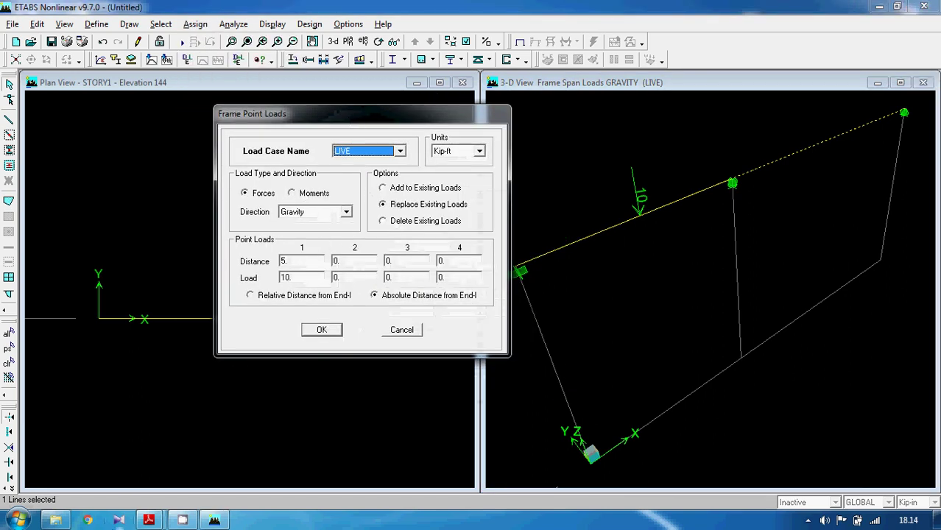
- Check the second span's load in Lec 1.pdf, and apply a 20 kip LIVE point load 8 ft from End-I in ETABS
mouse_move(149, 520)
mouse_move(117, 477)
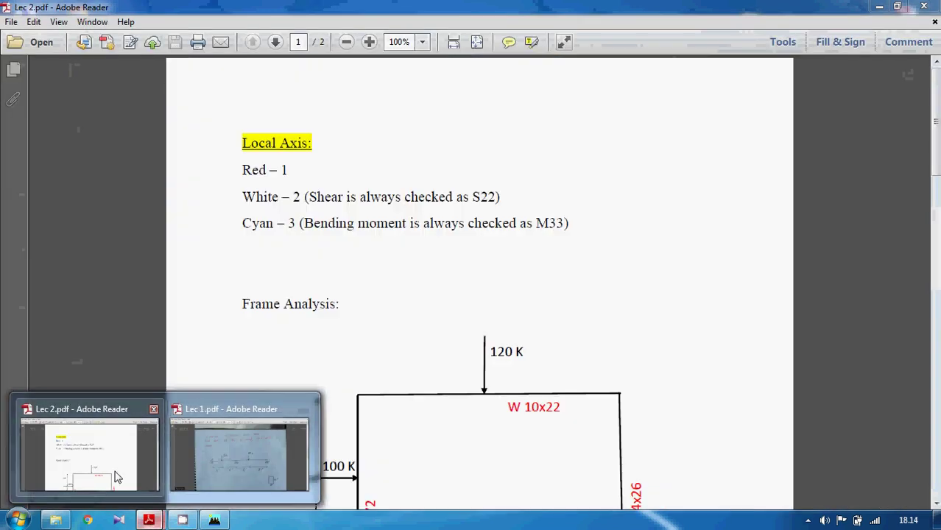
click(206, 456)
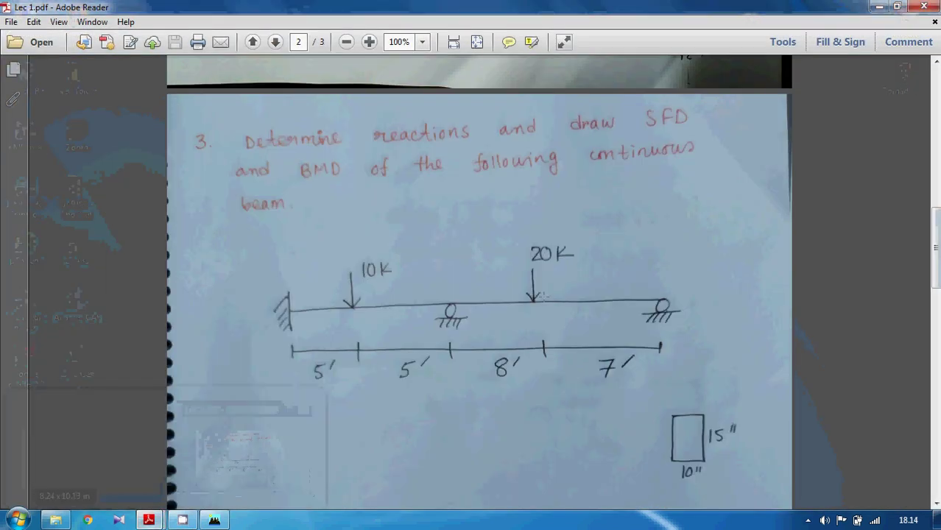
click(215, 520)
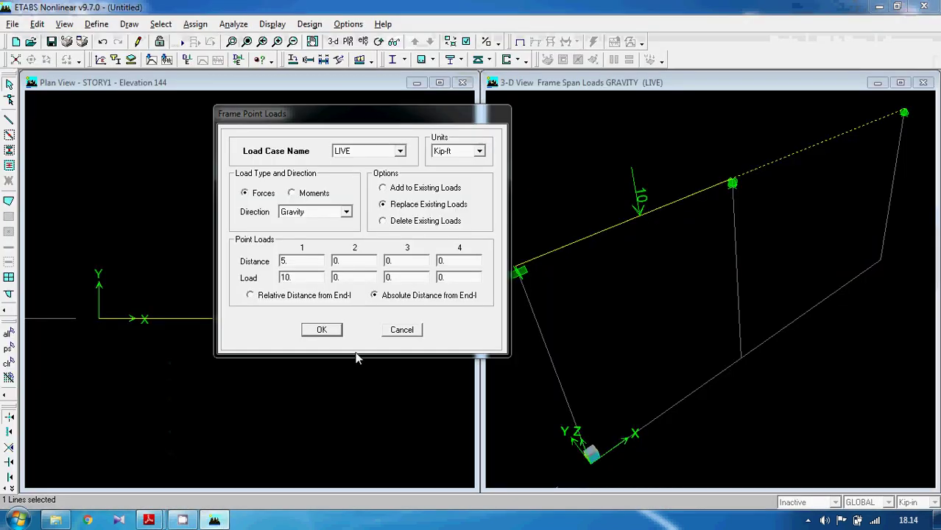
double_click(297, 261)
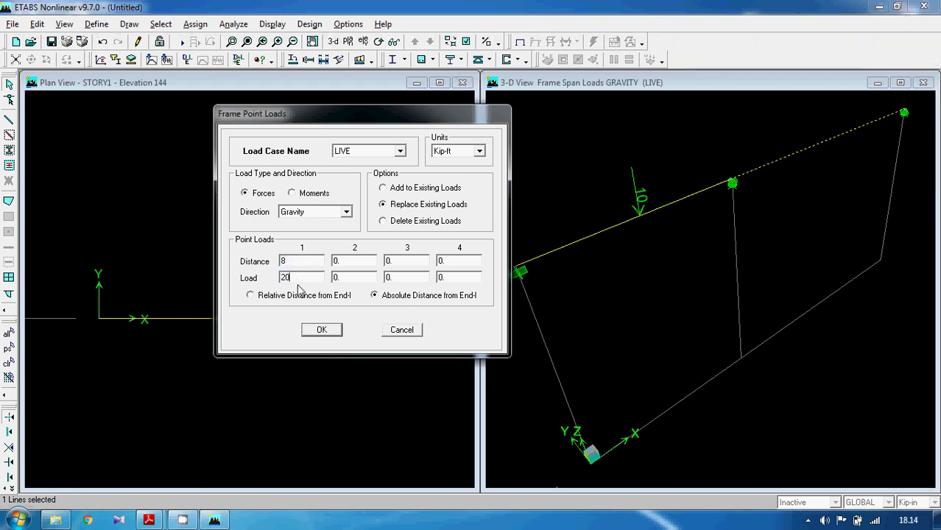
click(321, 330)
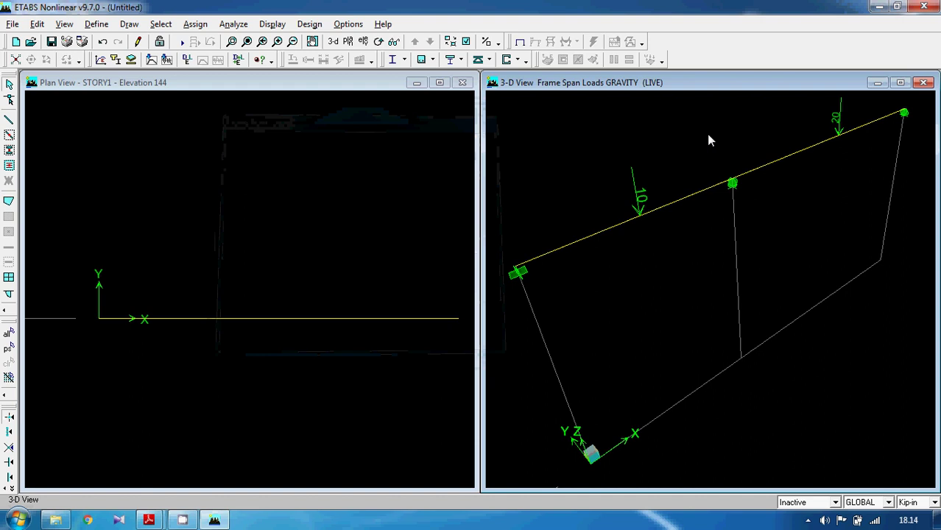
- Review the local axis colour notes in Lec 2.pdf, and return to the ETABS model
click(313, 41)
drag(620, 275, 626, 302)
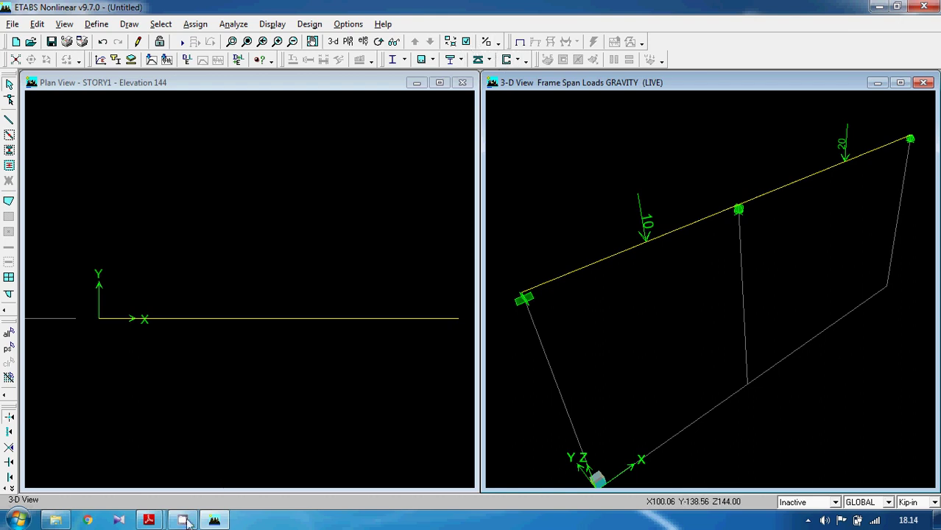
mouse_move(147, 521)
click(88, 453)
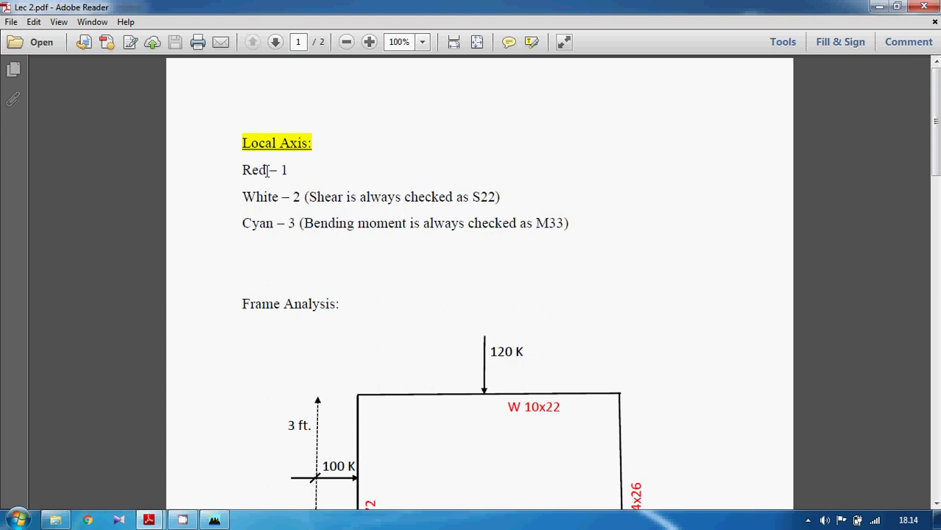
click(214, 520)
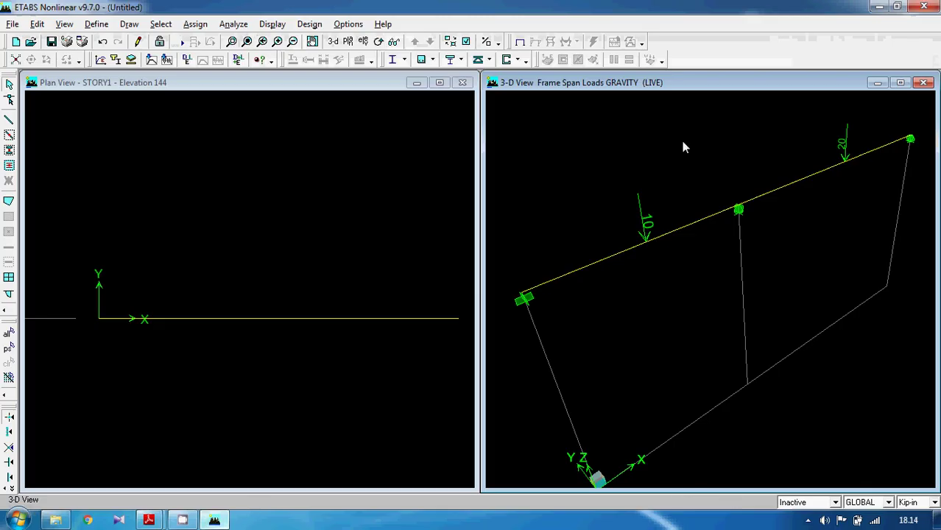
- Turn on the line local axes display for the beam and apply it to all windows
click(466, 42)
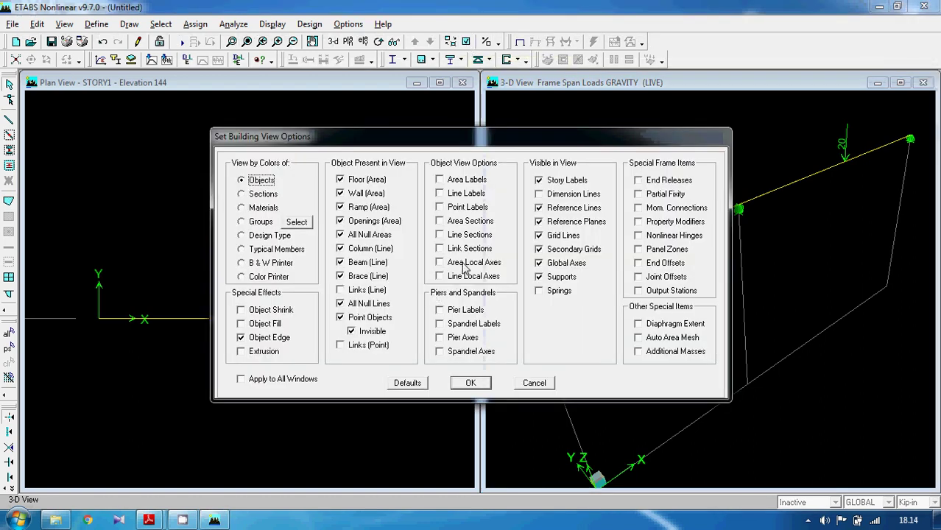
click(441, 277)
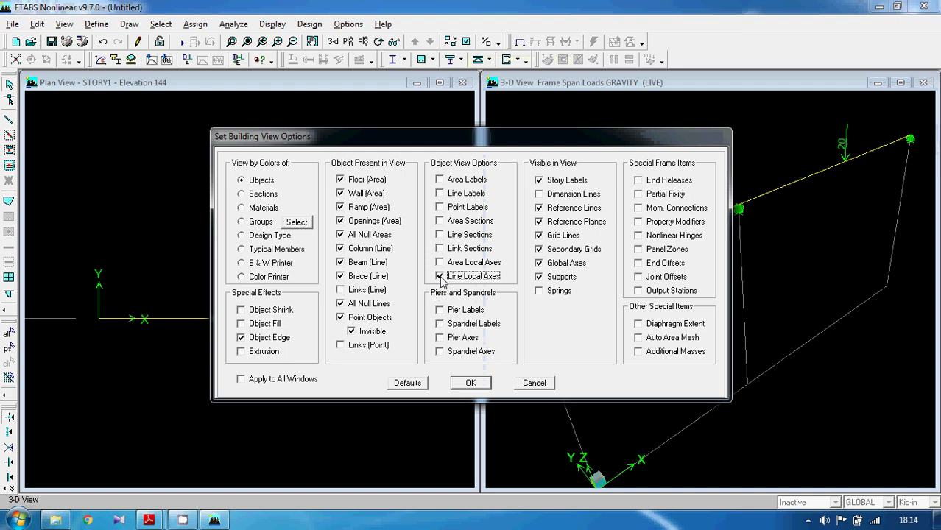
click(264, 380)
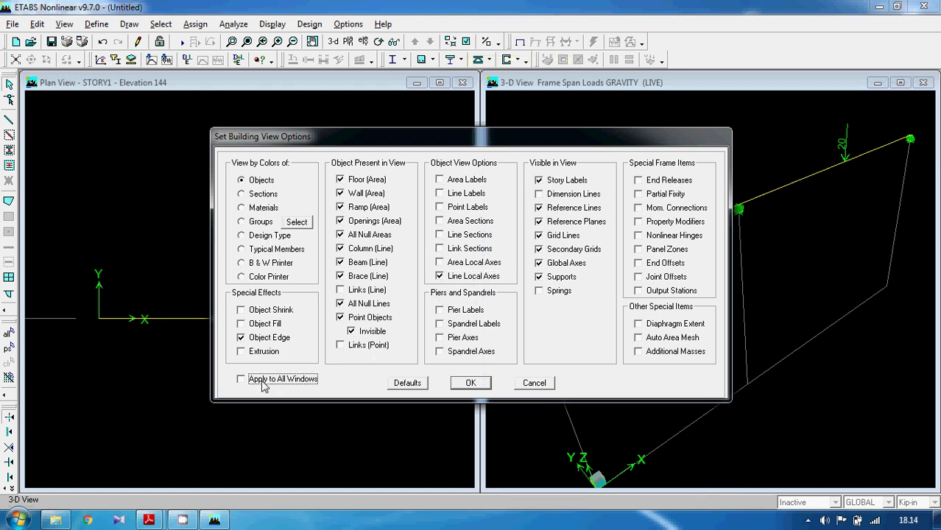
click(481, 382)
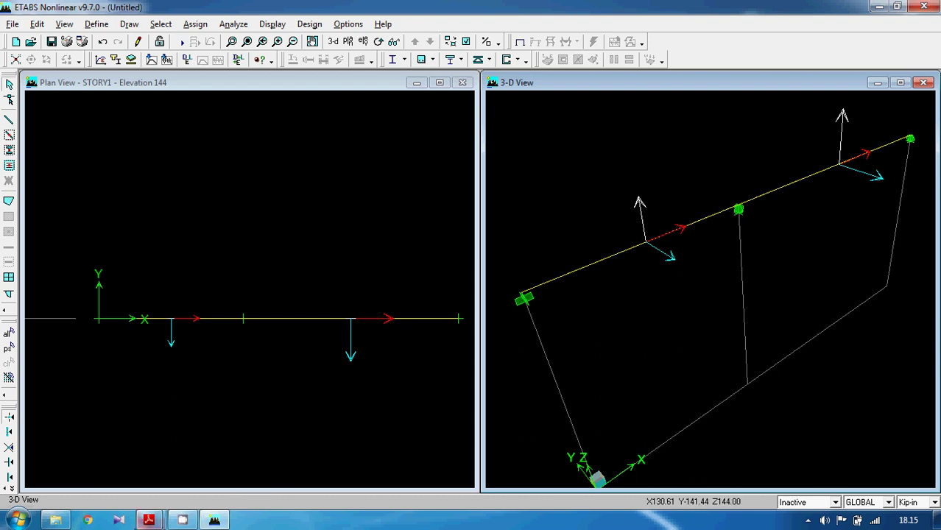
- Compare the displayed beam axes with the Local Axis colour notes in Lec 2.pdf, and return to ETABS
mouse_move(148, 520)
click(95, 452)
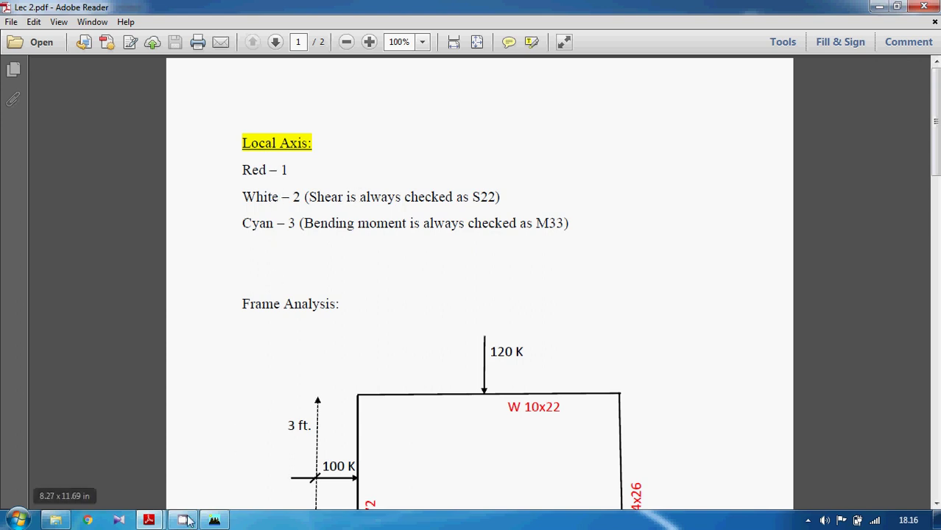
click(215, 521)
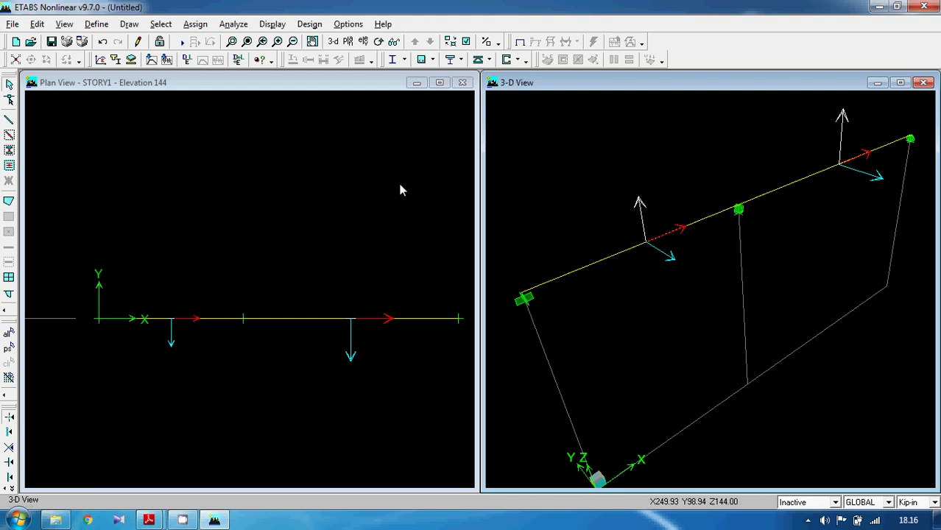
- Run the analysis, saving the model as beam 3.EDB and replacing the existing file
click(181, 43)
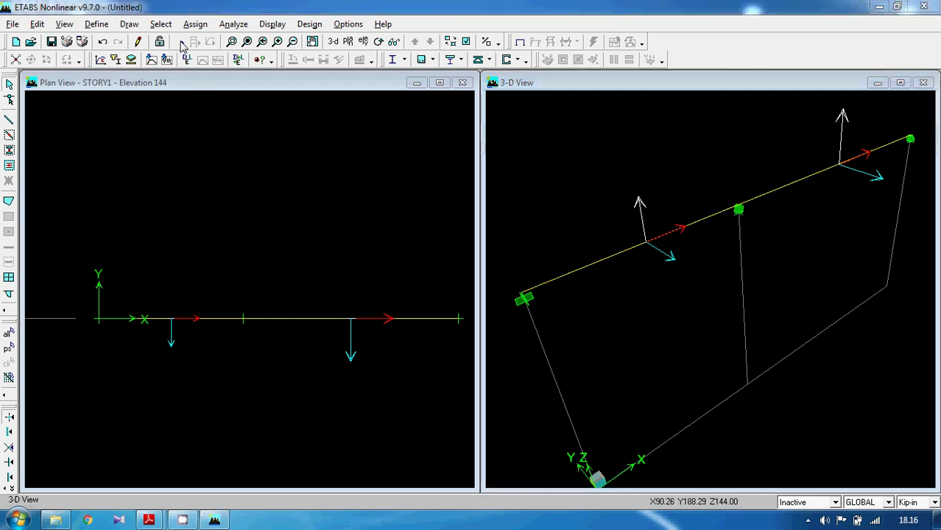
click(195, 125)
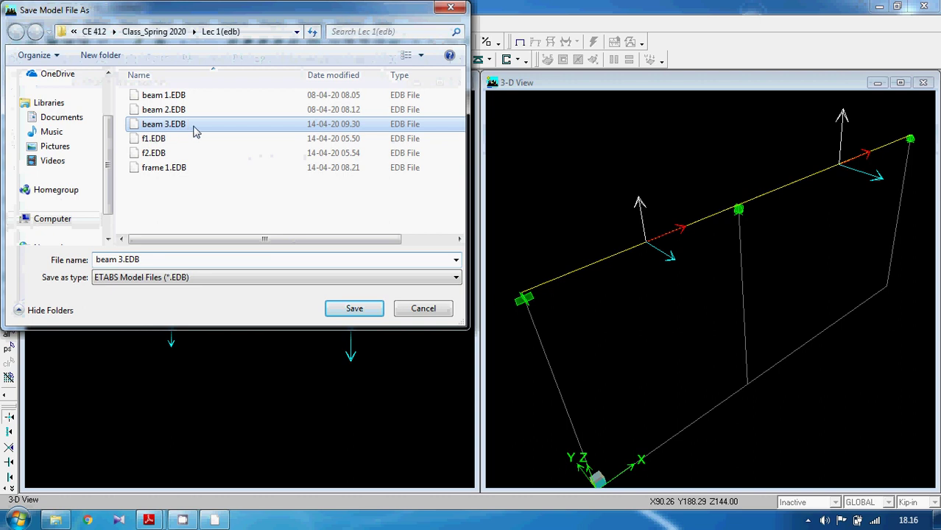
click(352, 308)
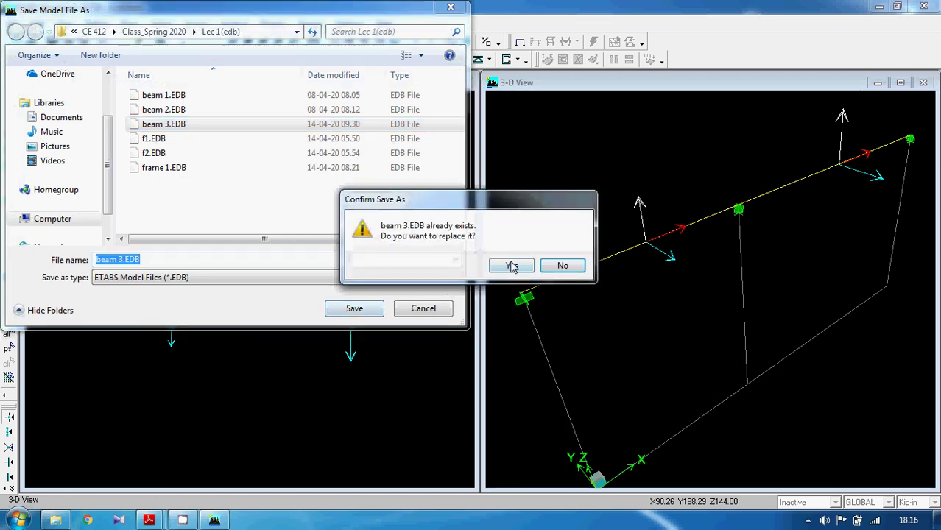
click(513, 264)
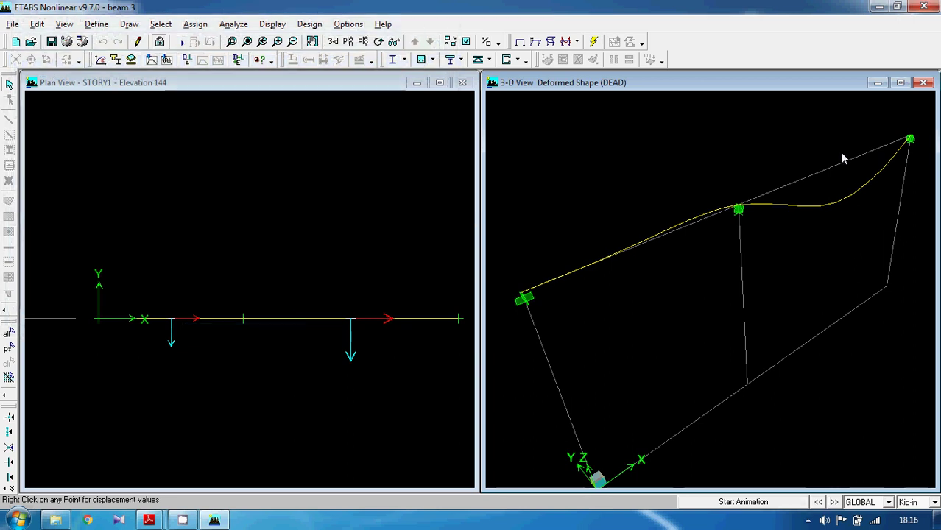
- Display the support reactions for the LIVE static load, compare them with the beam sketch in Lec 1.pdf, and return to ETABS
click(577, 42)
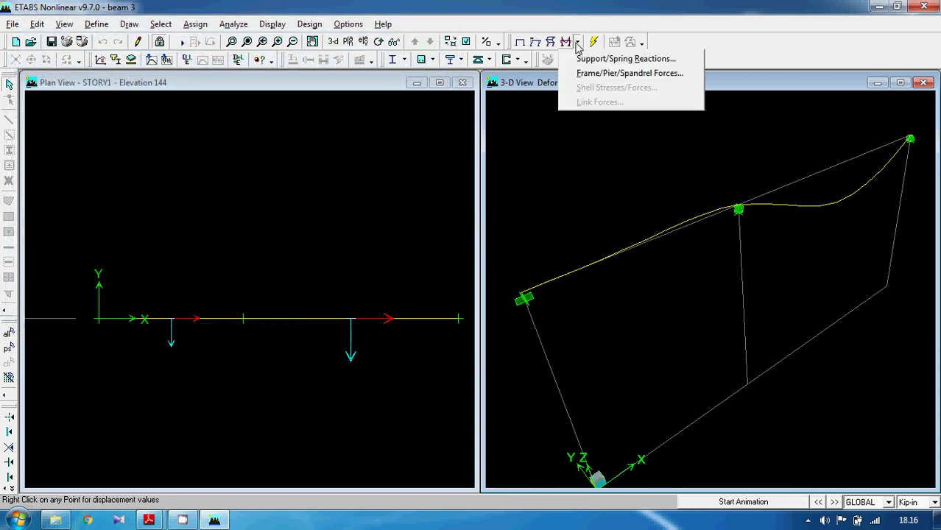
click(582, 61)
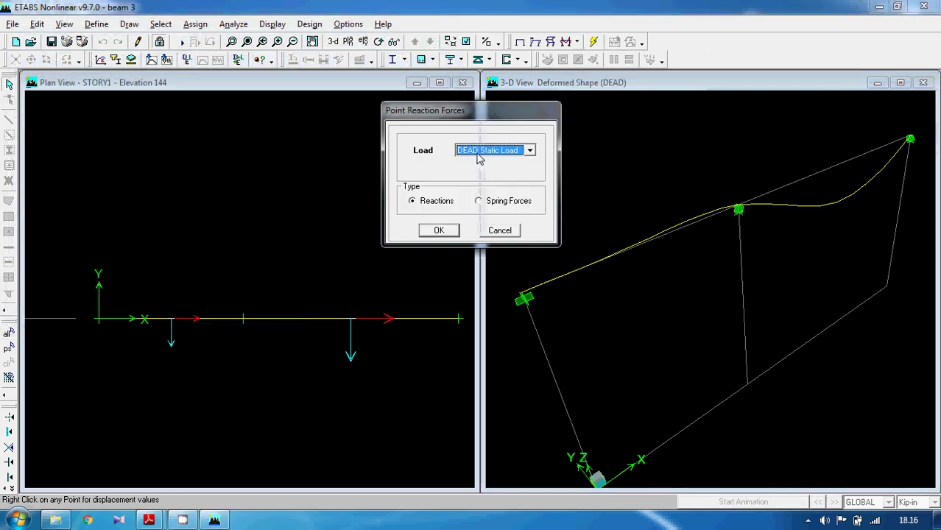
click(530, 151)
click(475, 172)
click(440, 231)
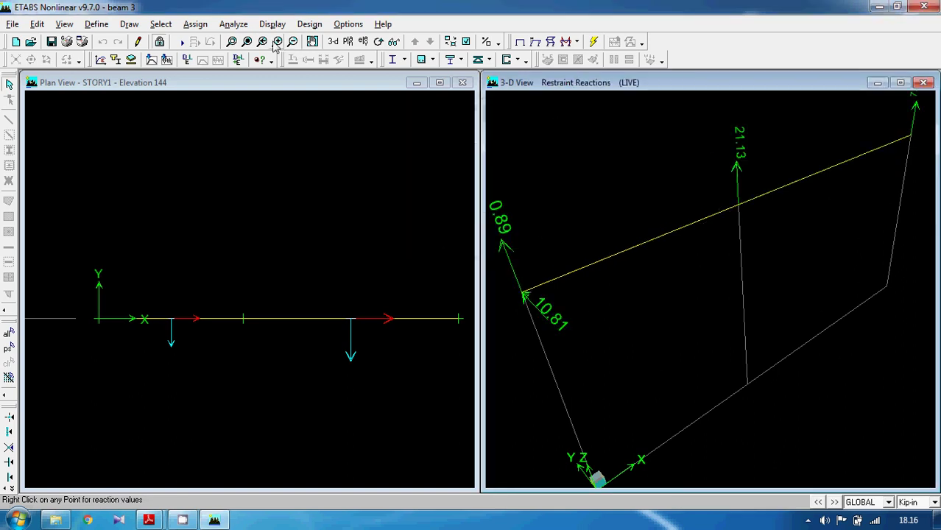
click(312, 41)
drag(671, 289, 672, 327)
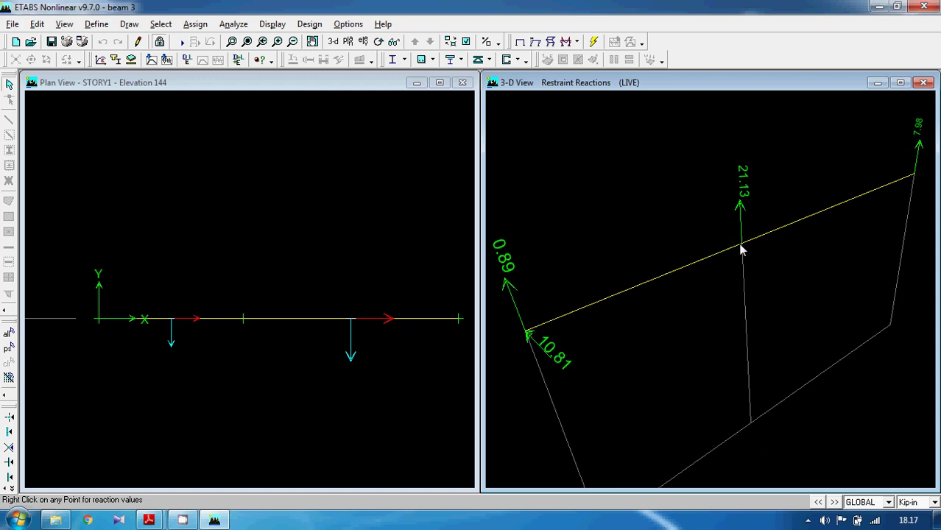
click(149, 521)
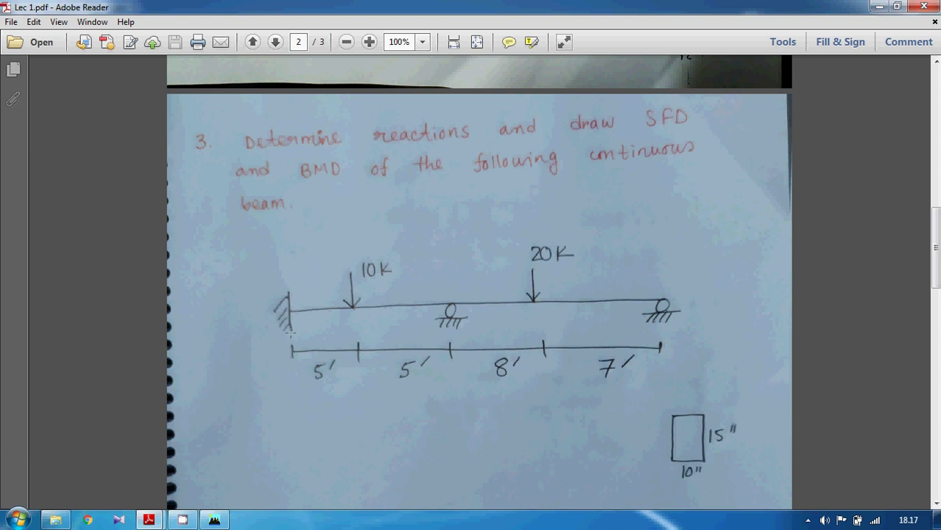
click(214, 521)
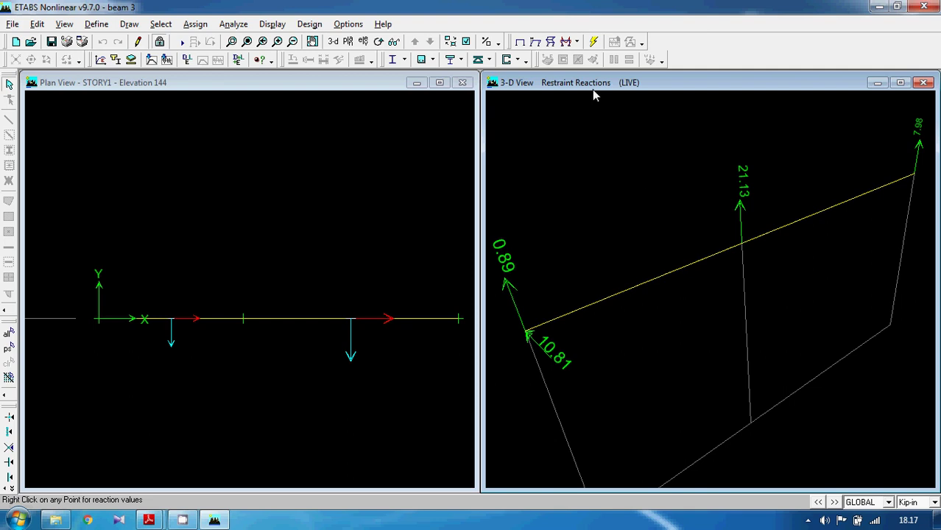
- Display the unfilled Shear 2-2 diagram of the beam for the LIVE static load, with values shown
click(578, 42)
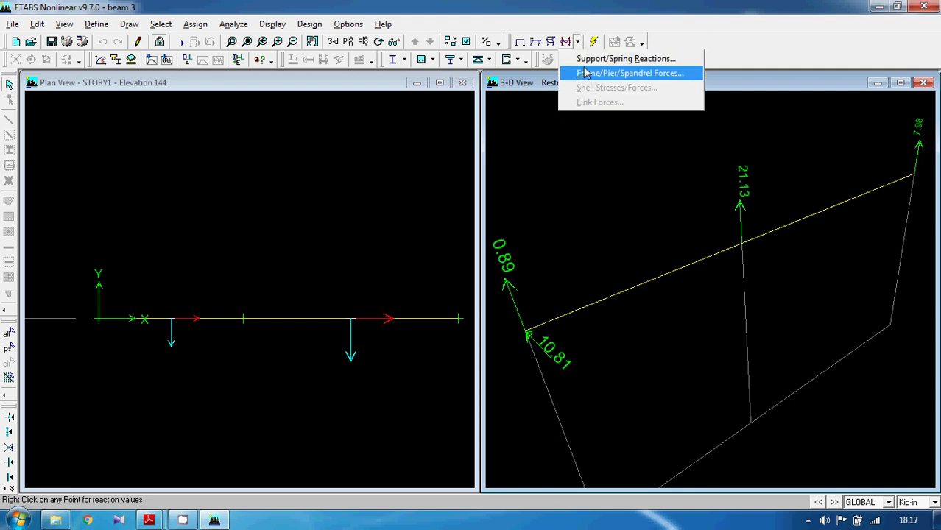
click(585, 73)
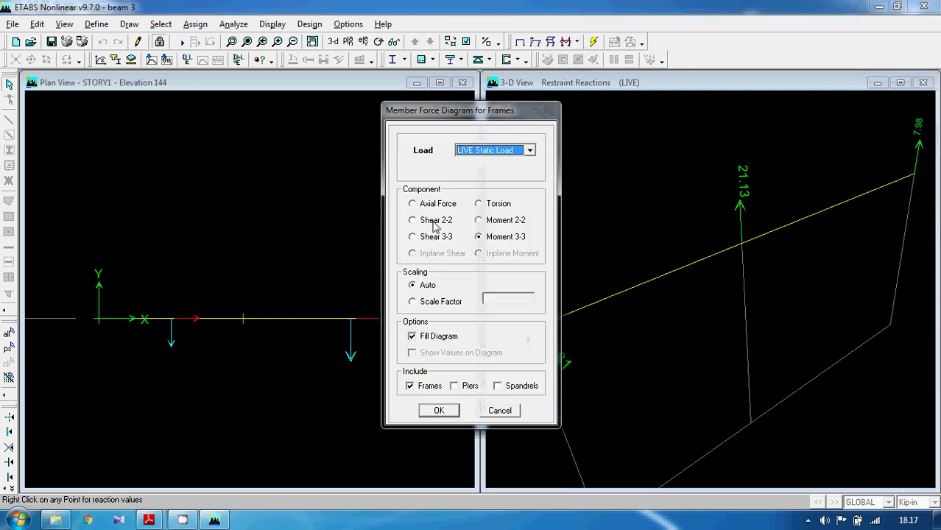
click(434, 226)
click(414, 339)
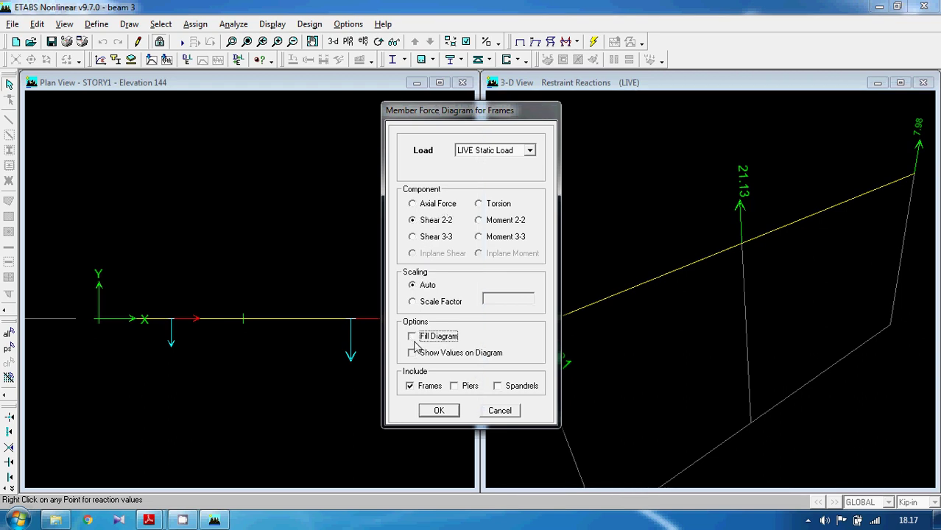
click(413, 353)
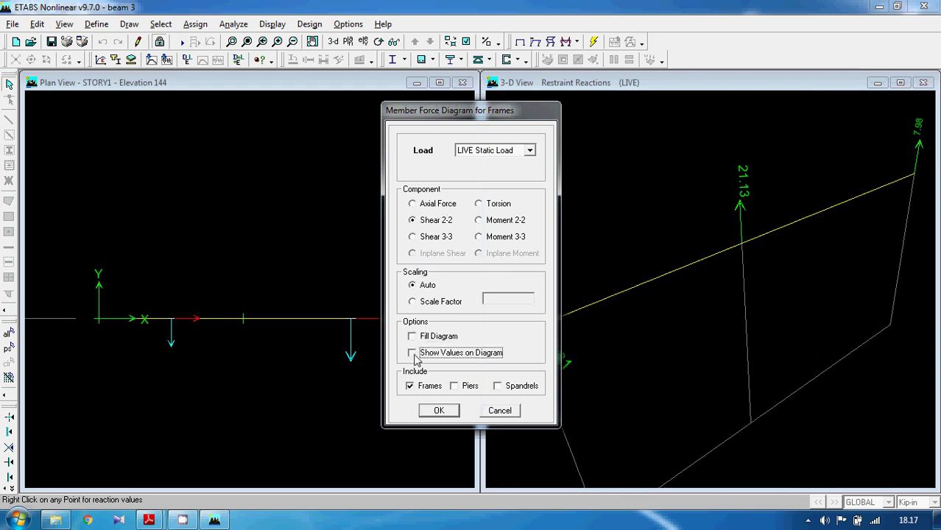
click(439, 410)
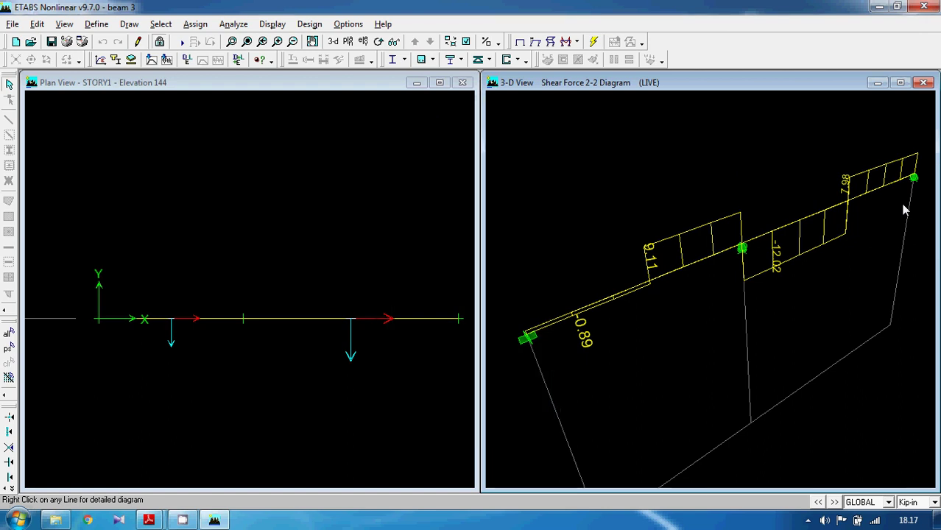
- Display the beam's Moment 3-3 diagram for the LIVE static load, and flip the side on which moments are plotted
click(567, 42)
click(589, 74)
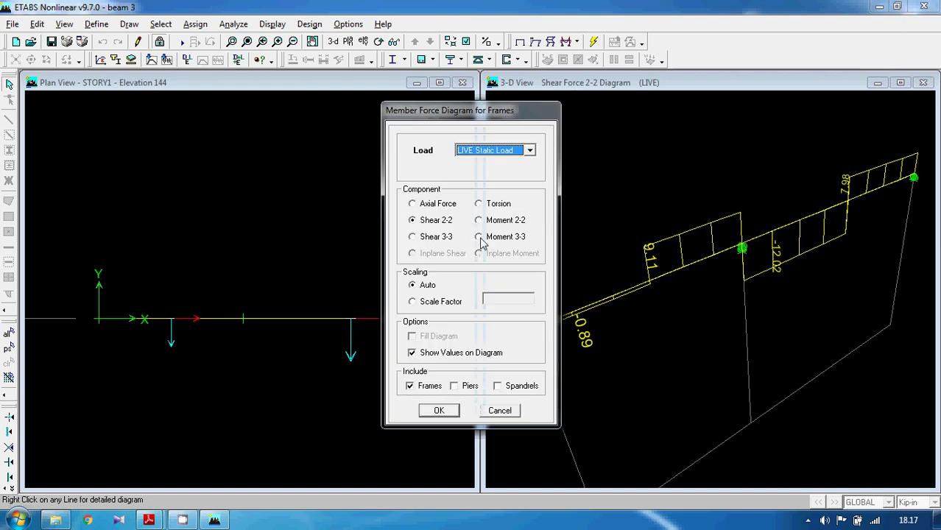
click(478, 236)
click(439, 410)
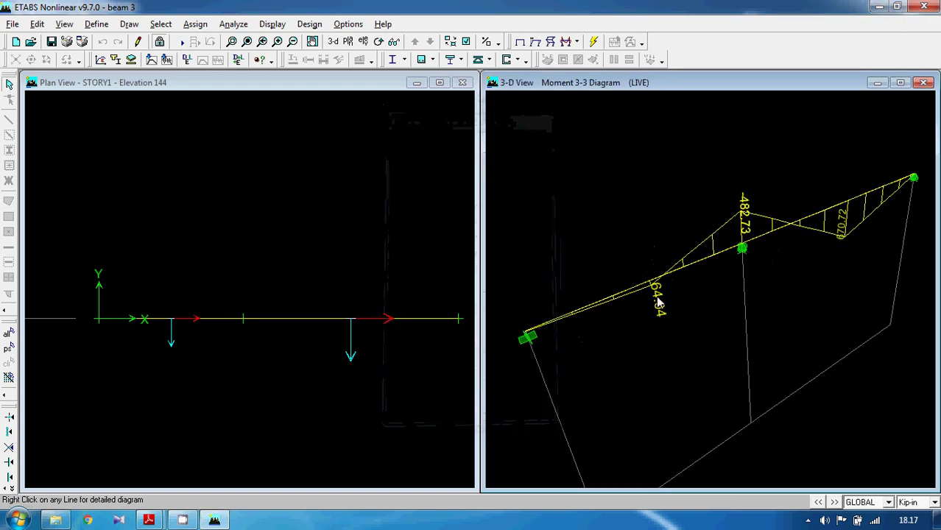
click(352, 24)
click(381, 150)
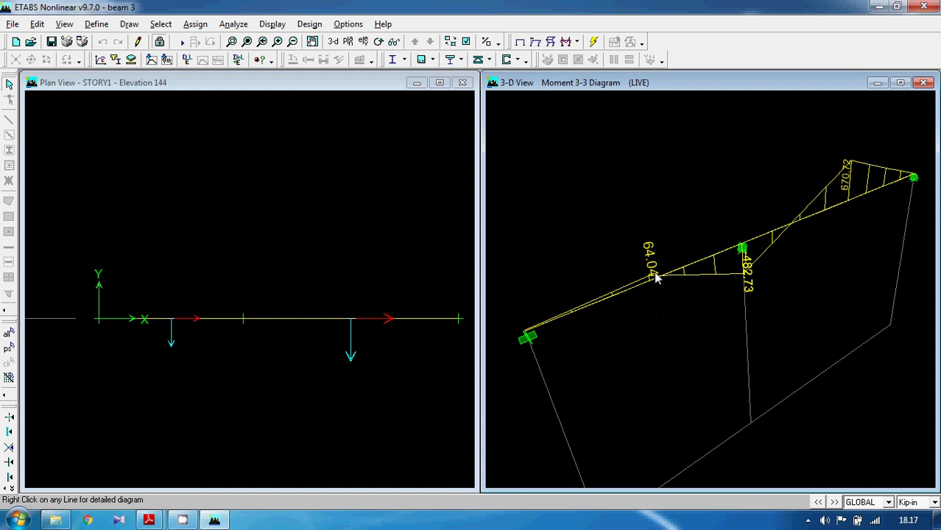
- Examine the detailed load, shear, moment and deflection diagrams of the first span in Kip-ft units
click(722, 256)
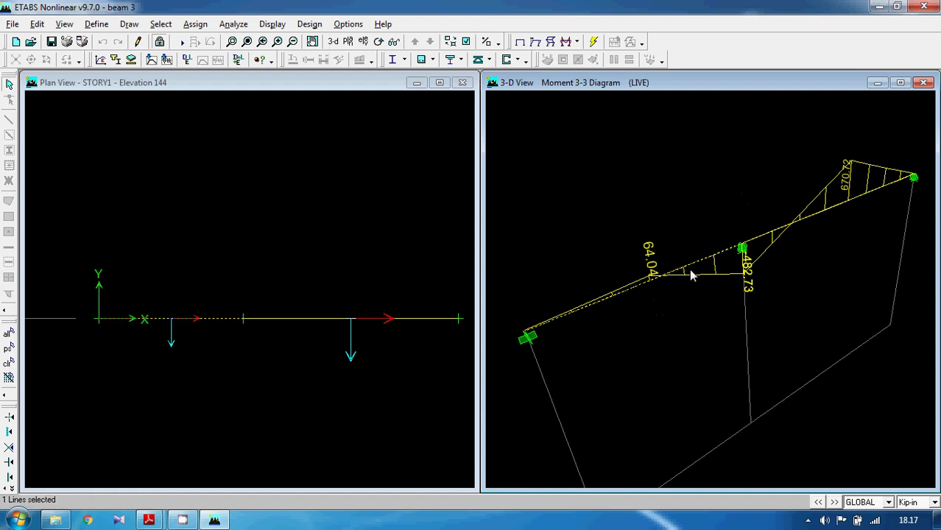
right_click(624, 296)
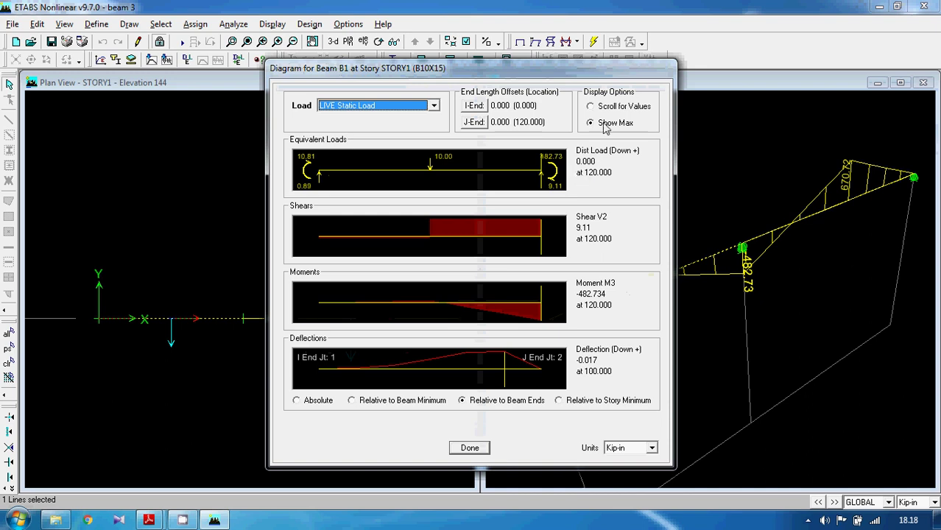
click(622, 447)
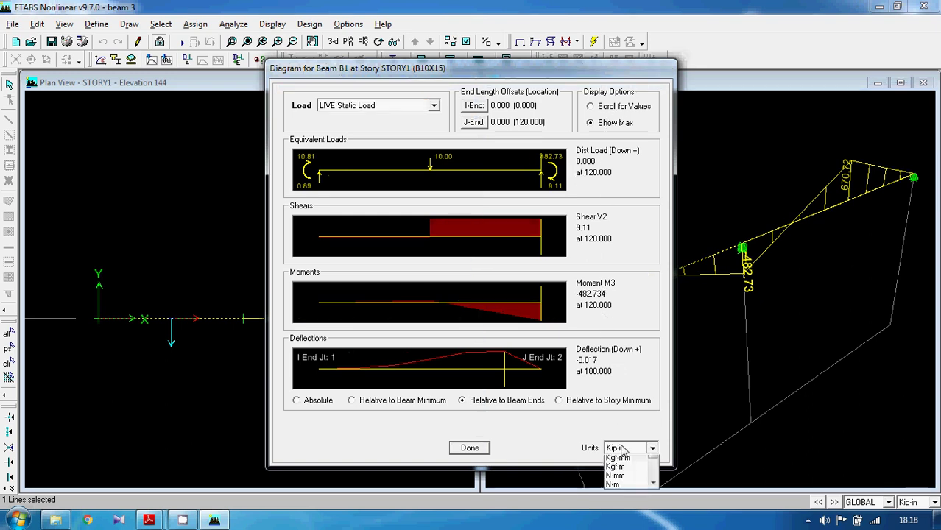
click(623, 470)
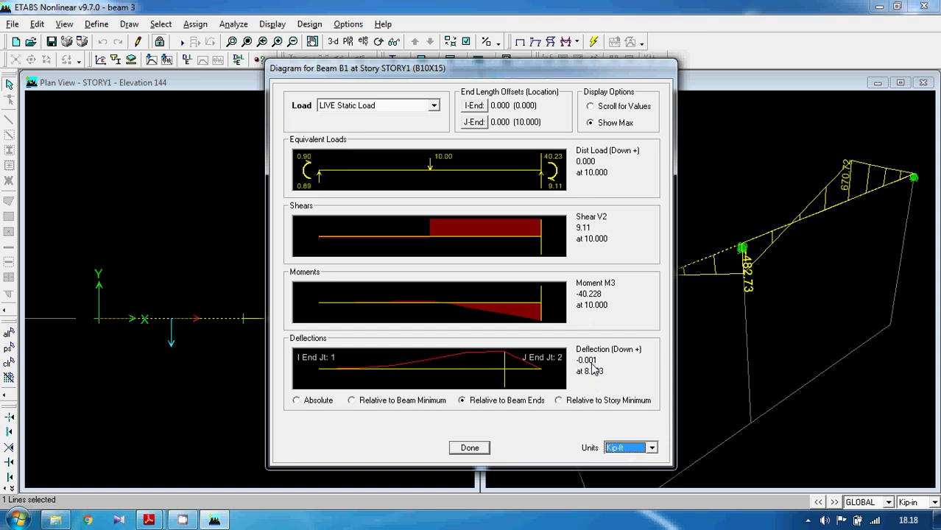
click(474, 449)
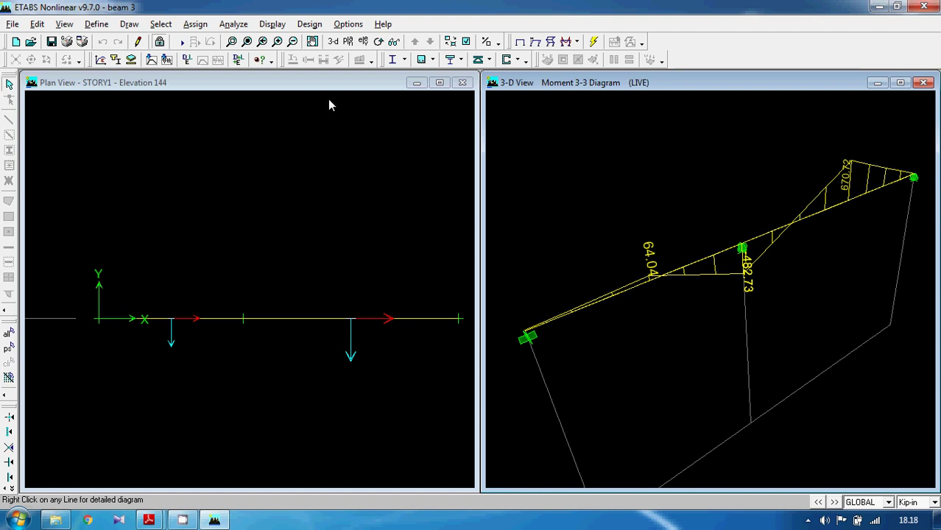
- Turn on the point labels and apply the view setting to all windows
click(465, 42)
click(462, 208)
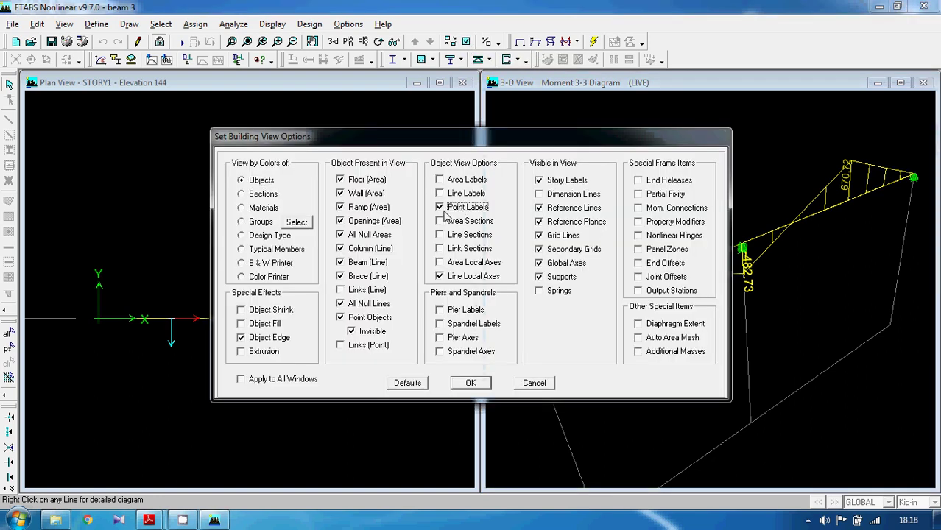
click(300, 380)
click(468, 383)
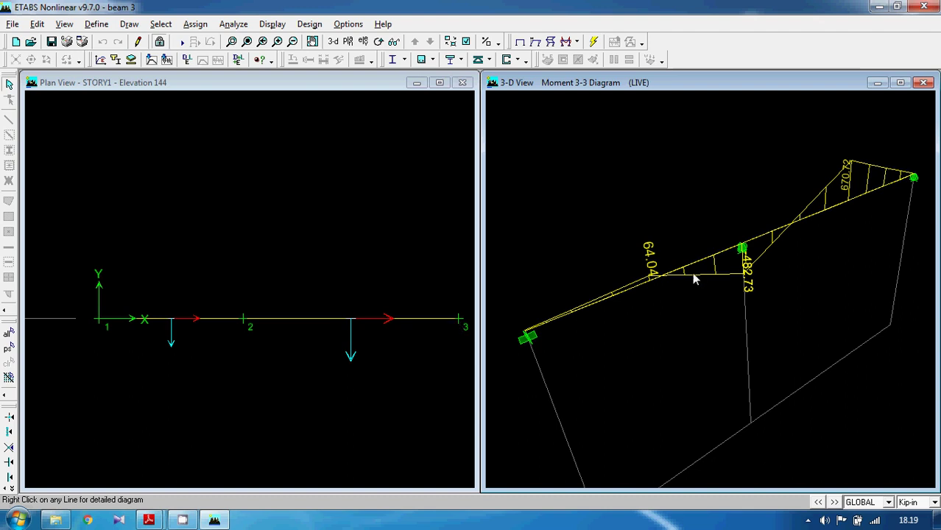
- Display the Support Reactions results table, review the reactions at each support for the DEAD and LIVE loads, and close it
click(273, 25)
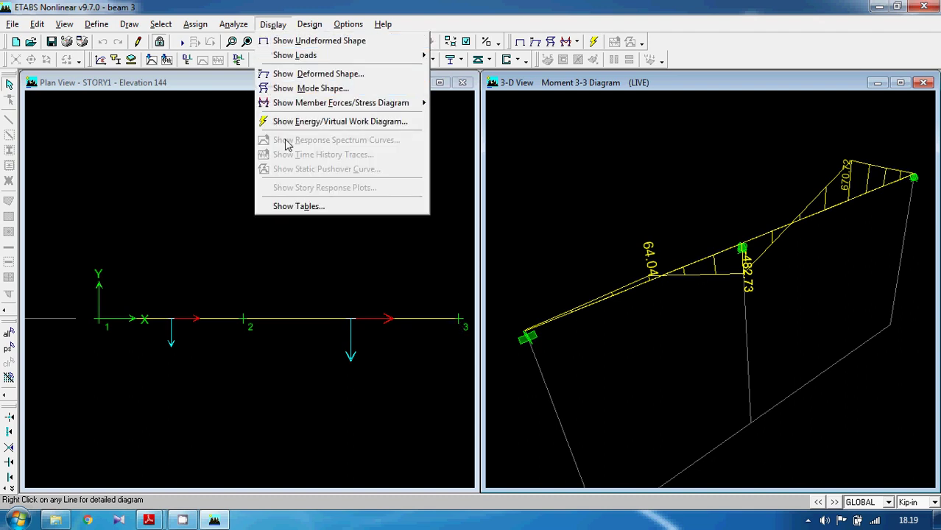
click(294, 208)
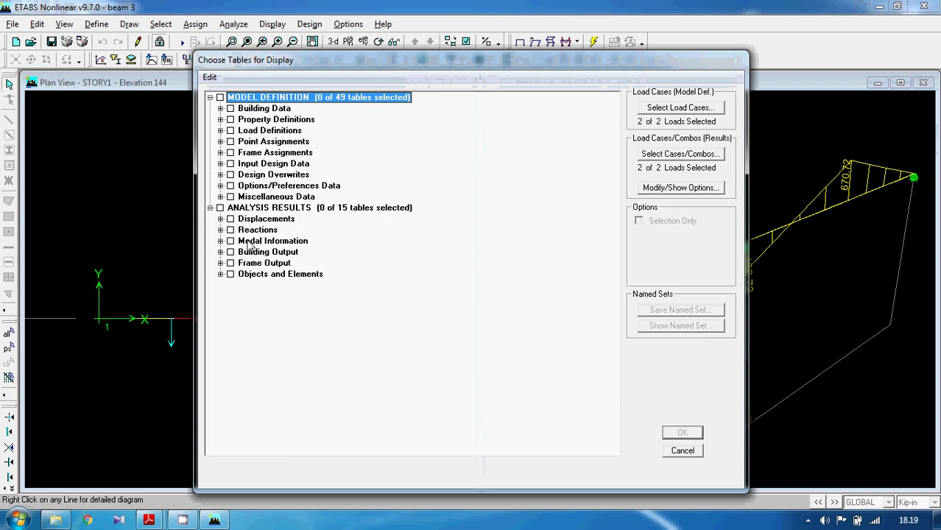
click(221, 230)
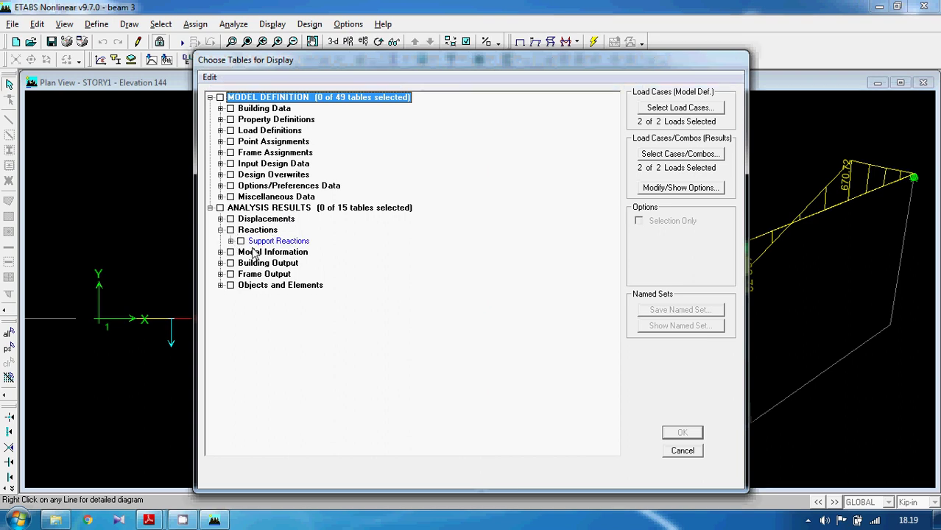
click(241, 241)
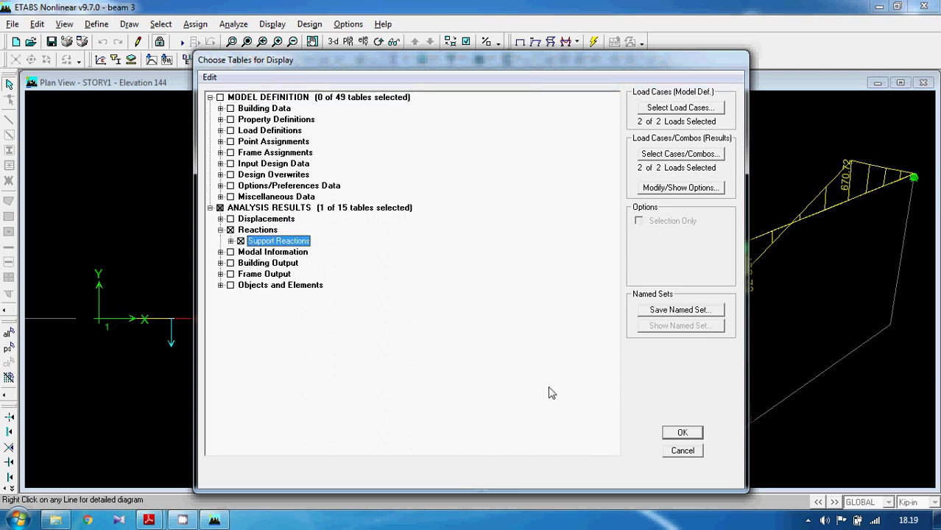
click(681, 434)
drag(582, 108, 463, 117)
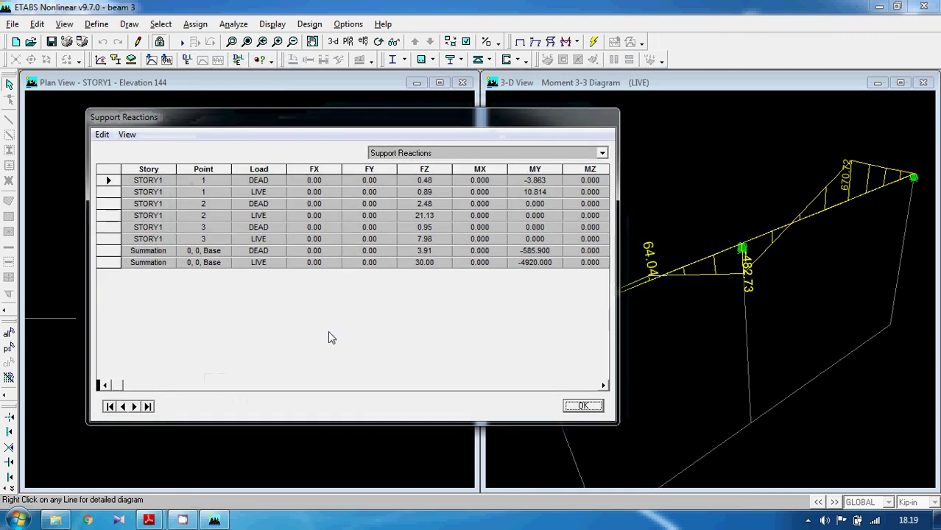
click(103, 135)
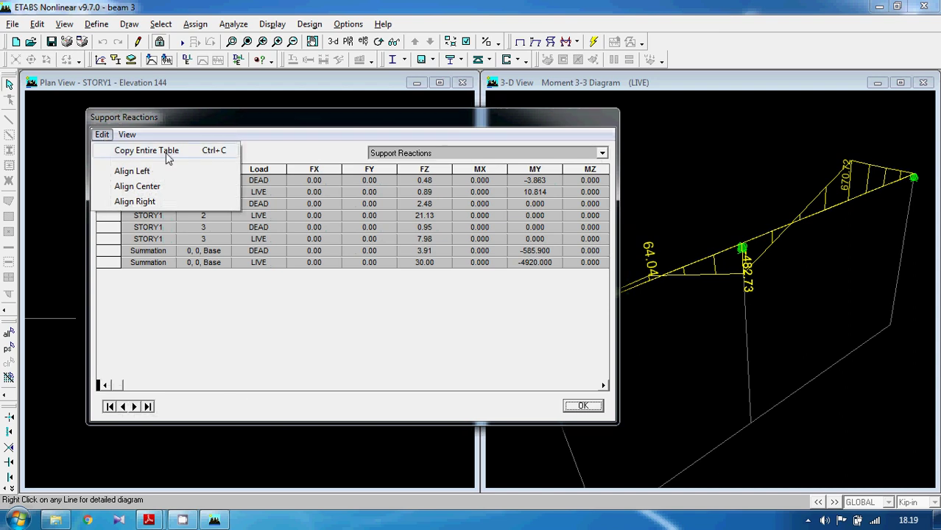
click(290, 122)
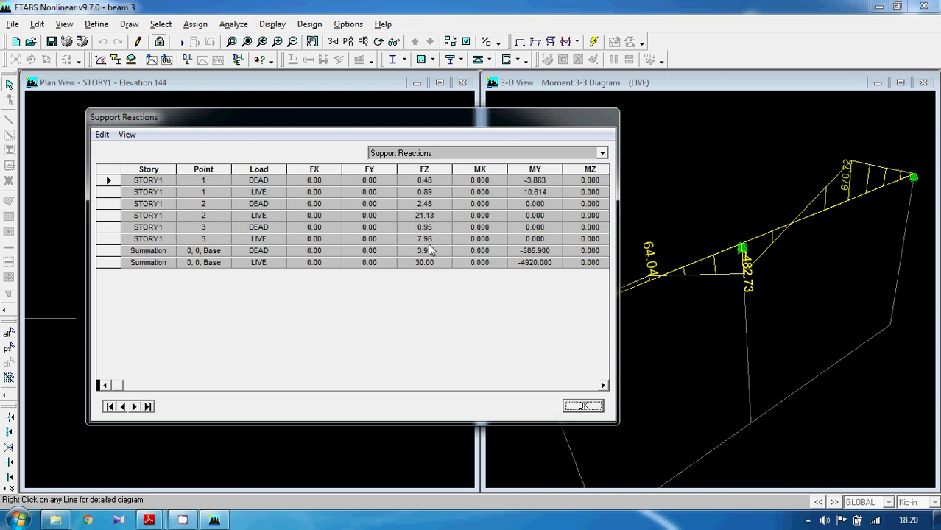
click(582, 407)
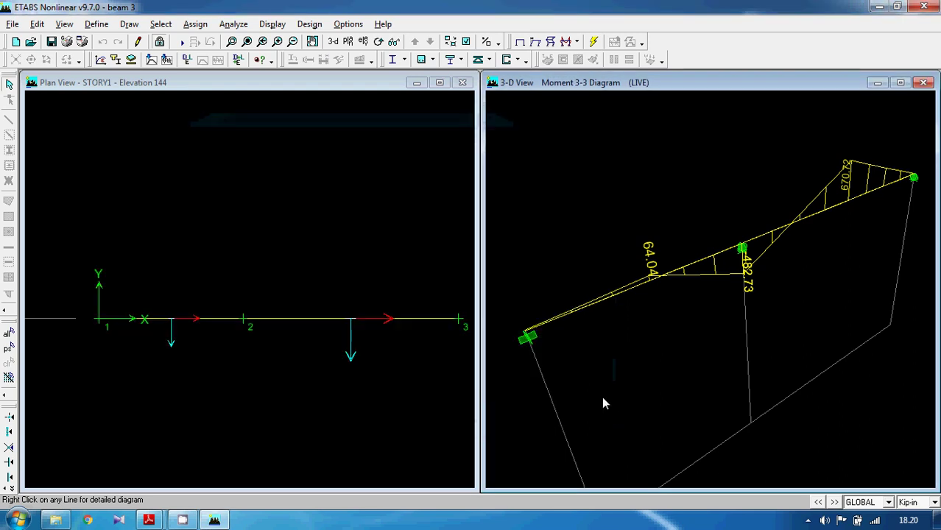
- Start a new model, saving the changes to beam 3, and proceed to the grid system and story data definition
click(12, 24)
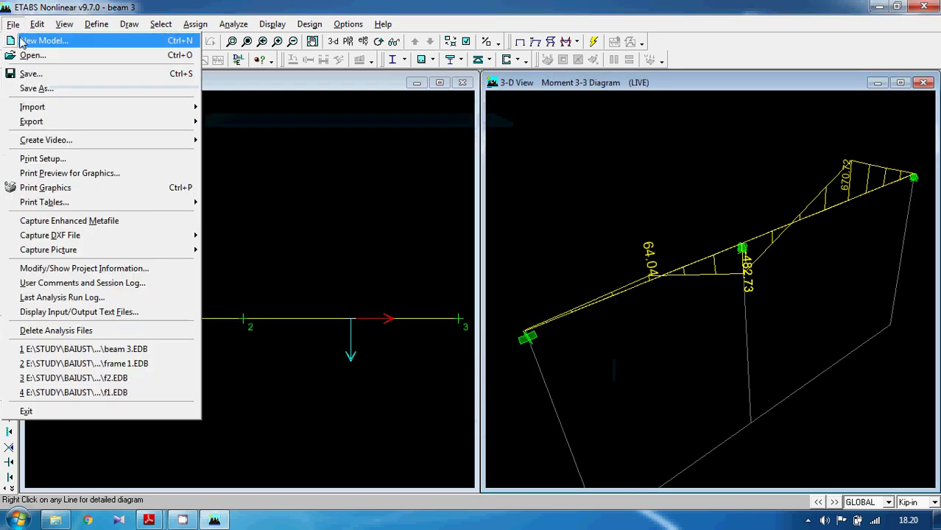
click(30, 41)
click(410, 311)
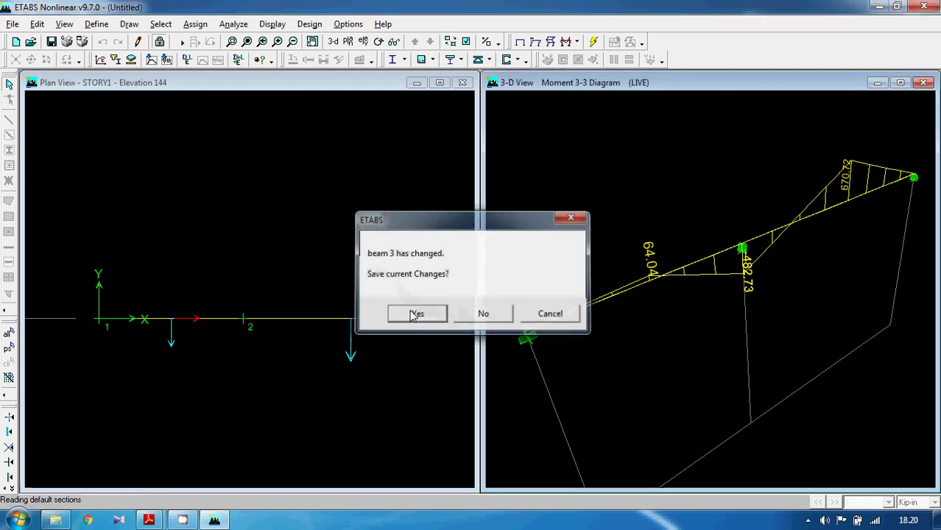
click(536, 287)
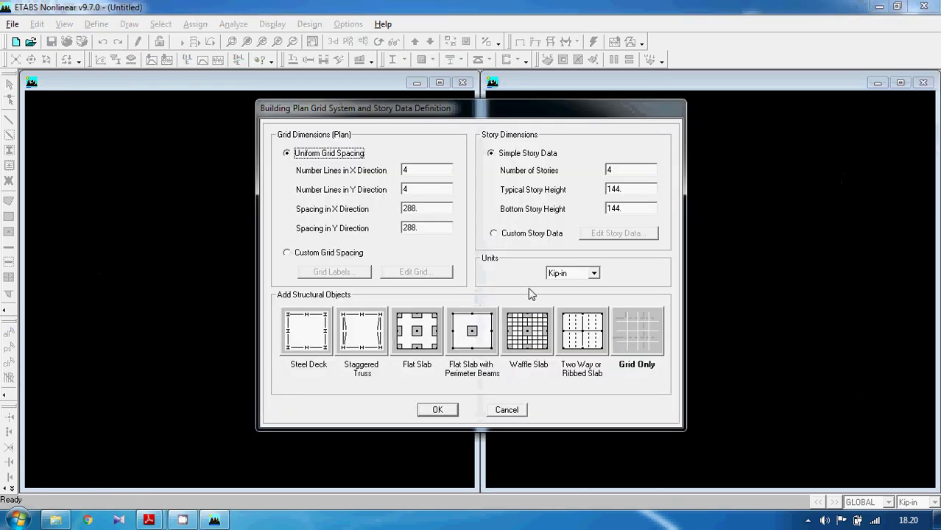
- Consult the Frame Analysis sketch in Lec 2.pdf in Adobe Reader and return to ETABS
click(148, 520)
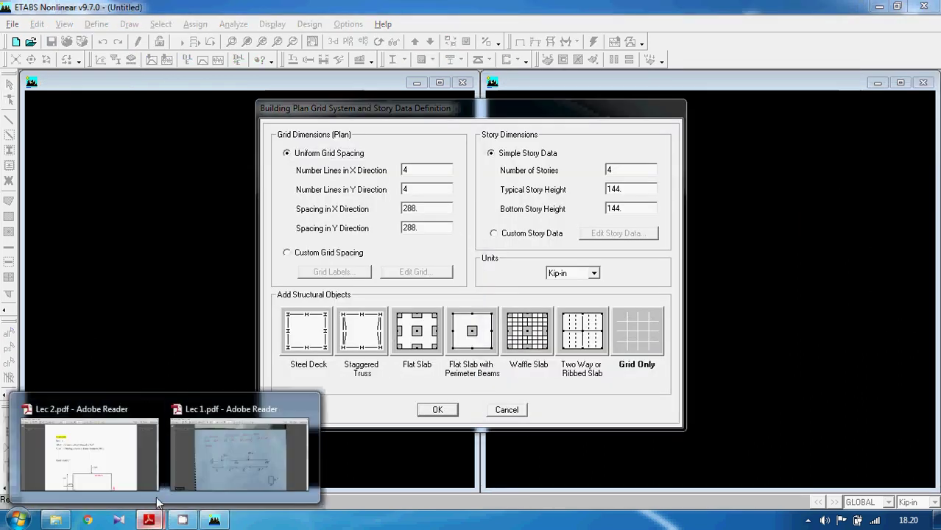
click(212, 442)
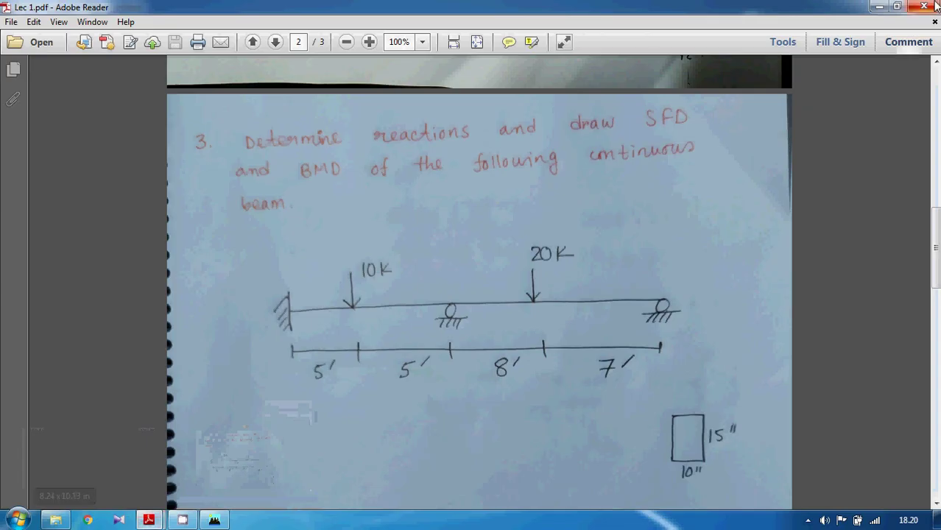
click(214, 520)
click(151, 520)
click(81, 457)
scroll(332, 391, down, 6)
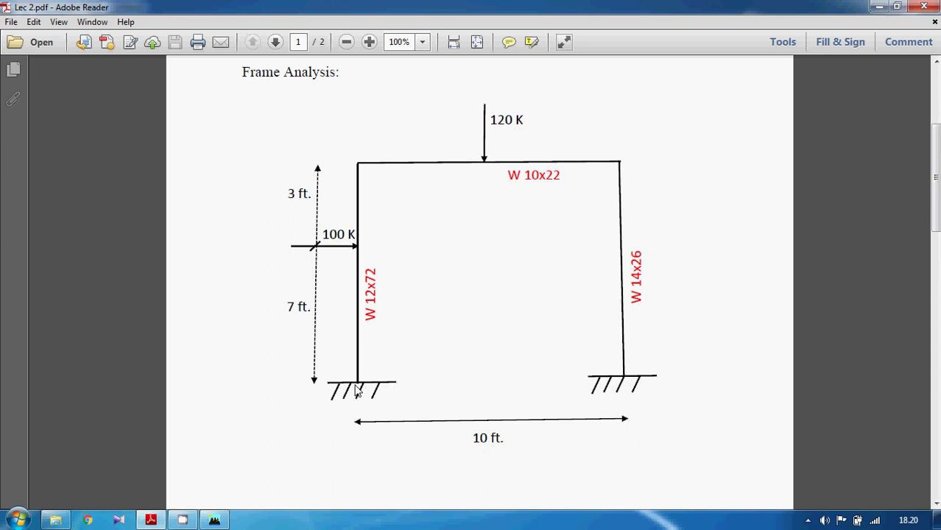
click(214, 519)
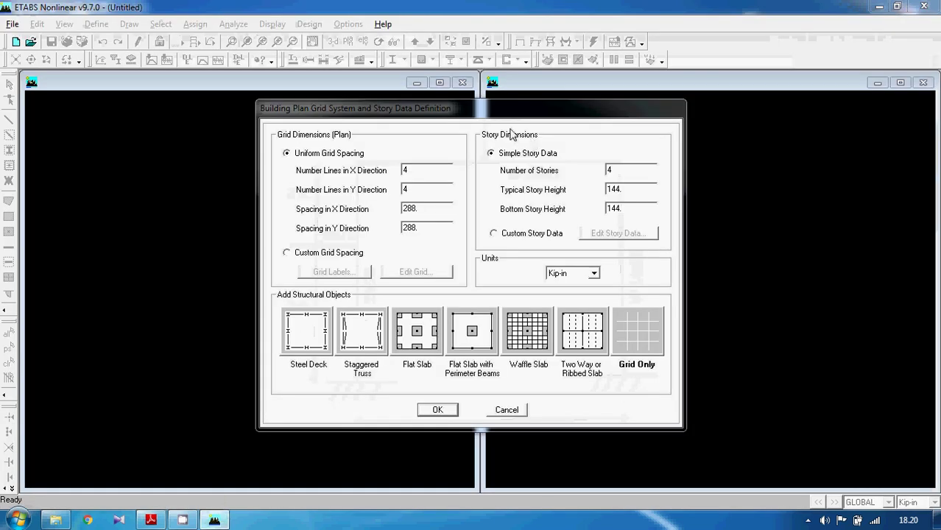
- Set the plan grid to 2 lines in the X direction and 1 line in the Y direction
double_click(426, 170)
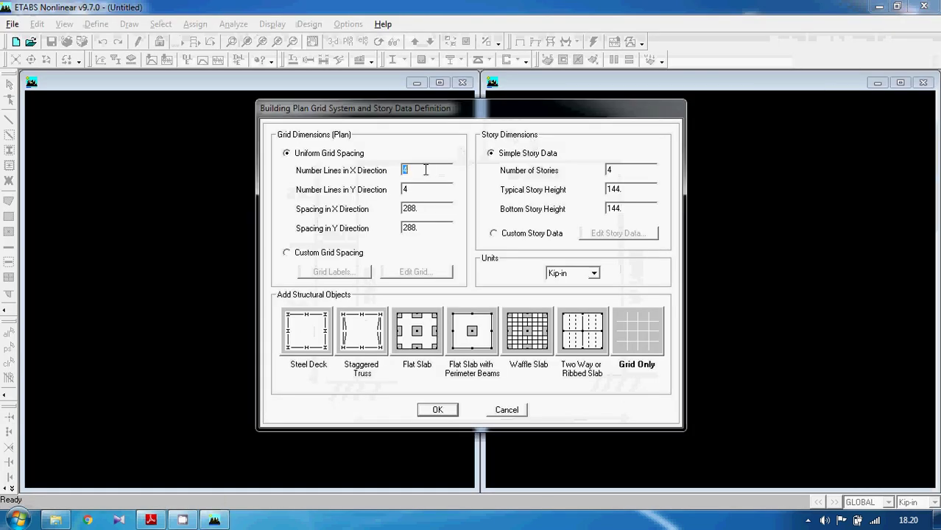
text(2)
double_click(418, 189)
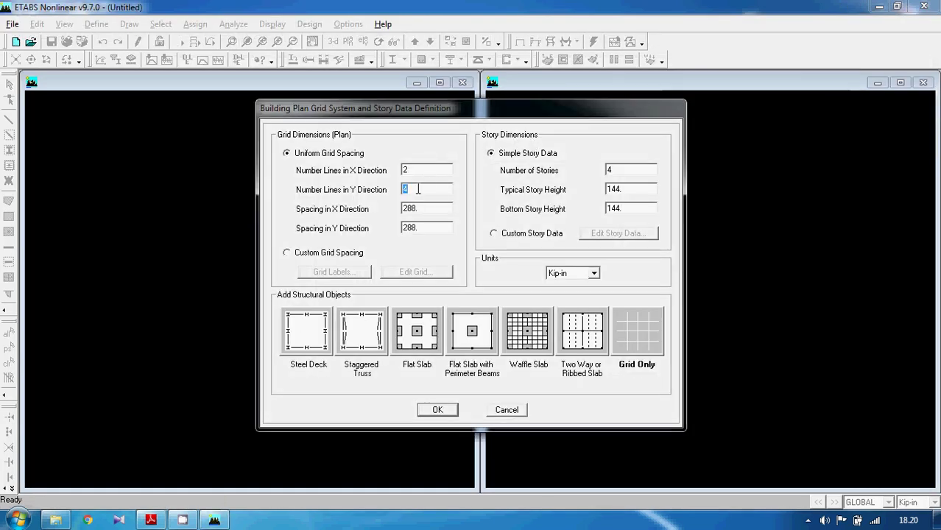
text(1)
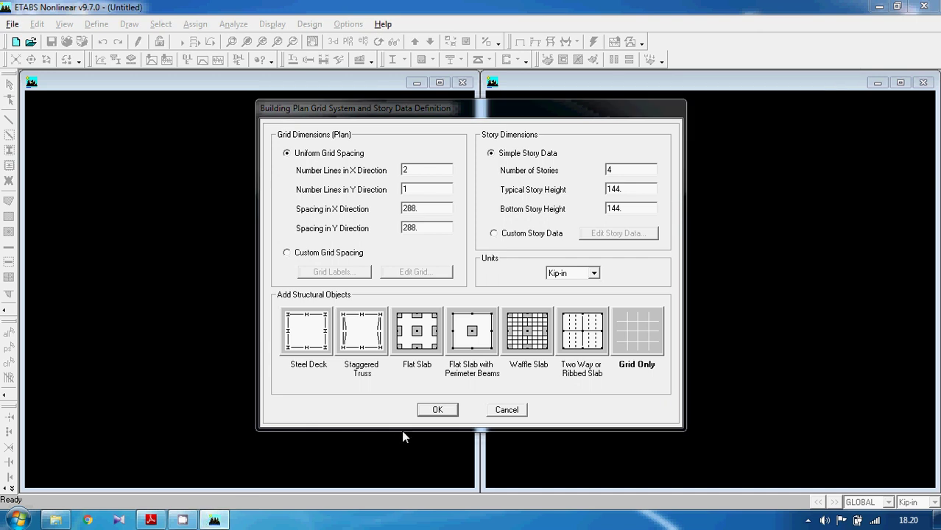
- Recheck the frame sketch, set the number of stories to 1, and change the units to Kip-ft
click(151, 520)
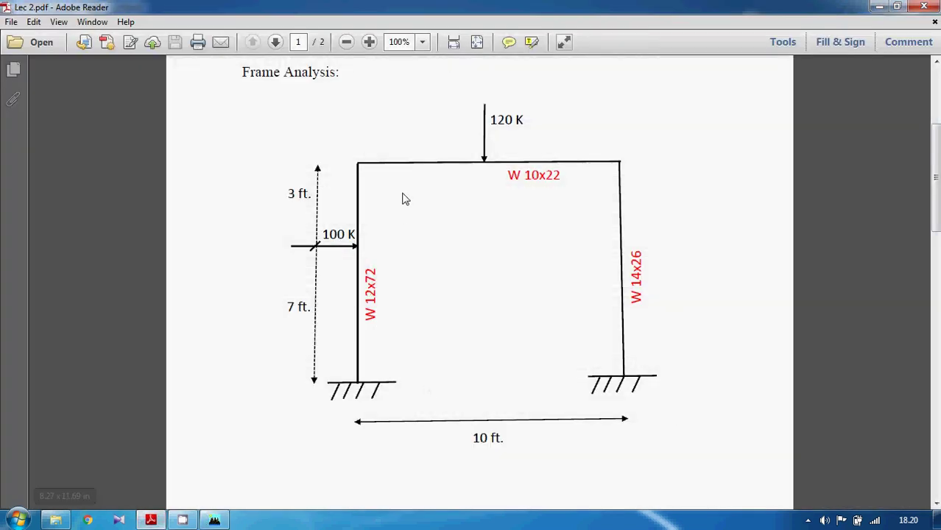
click(214, 520)
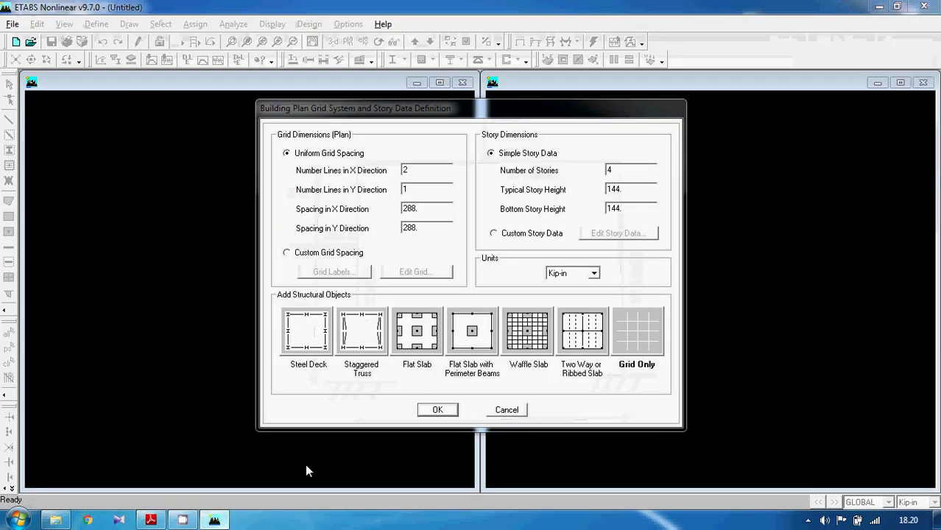
double_click(610, 170)
text(1)
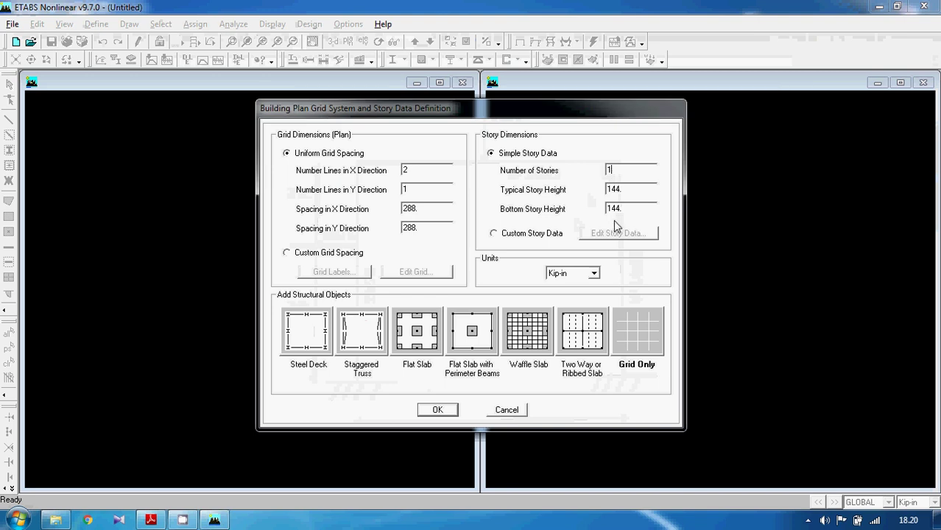
click(566, 274)
click(561, 293)
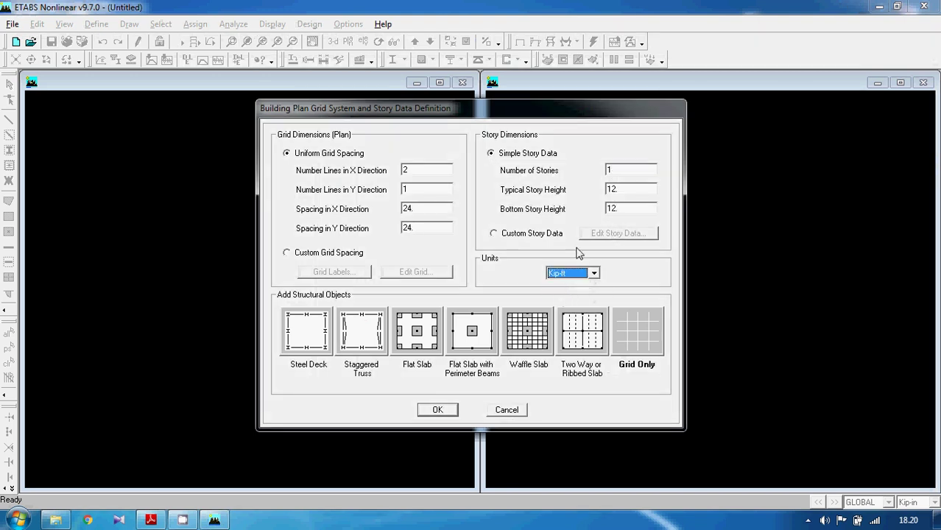
- Check the frame's span in the PDF sketch and set the grid spacing in the X direction to 10 ft
click(152, 520)
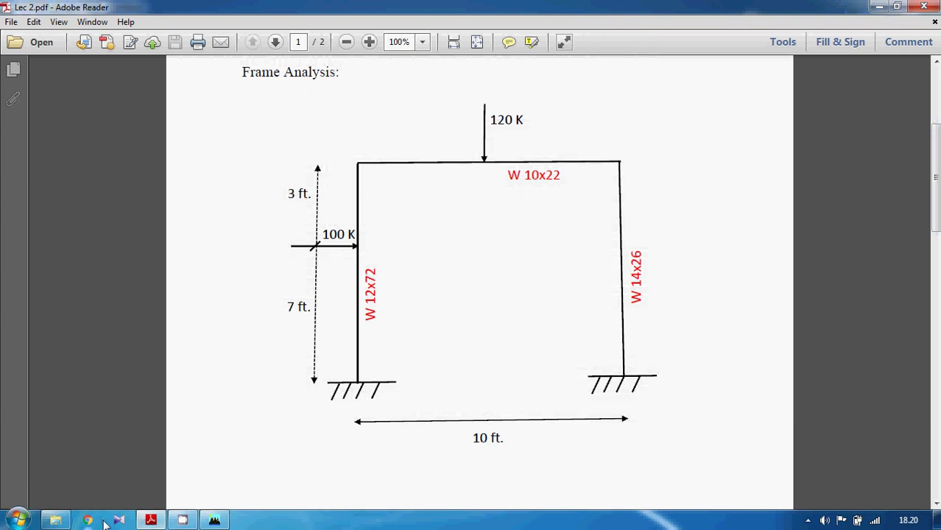
click(214, 520)
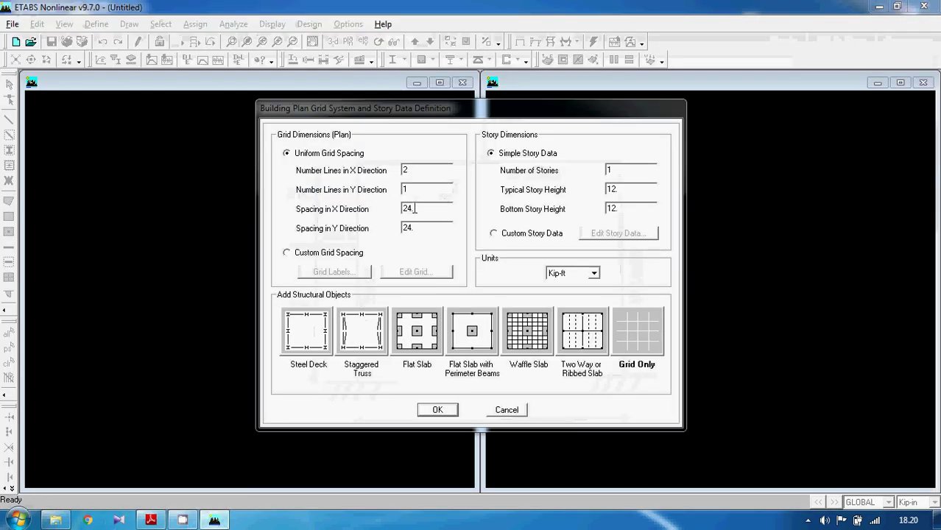
double_click(414, 209)
text(10)
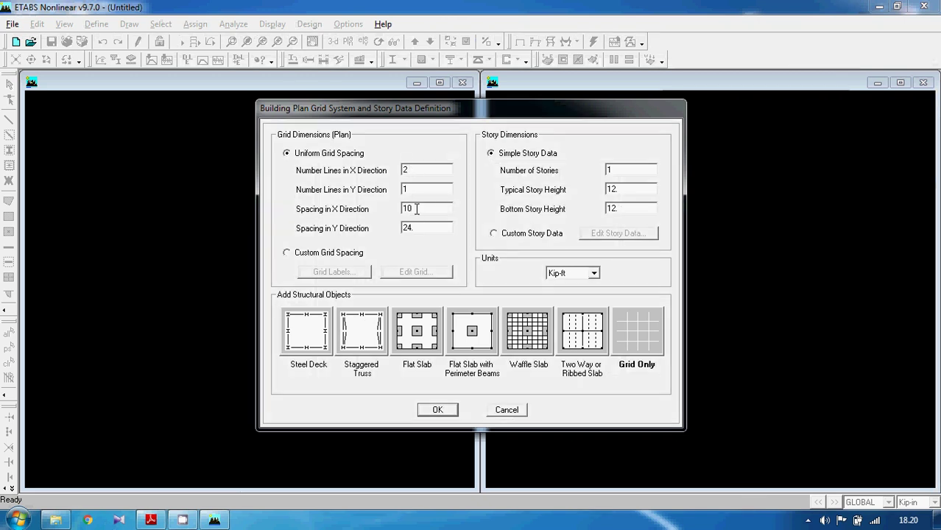
- Check the column height in the frame sketch and set both the typical and bottom story heights to 10 ft
double_click(628, 170)
click(151, 520)
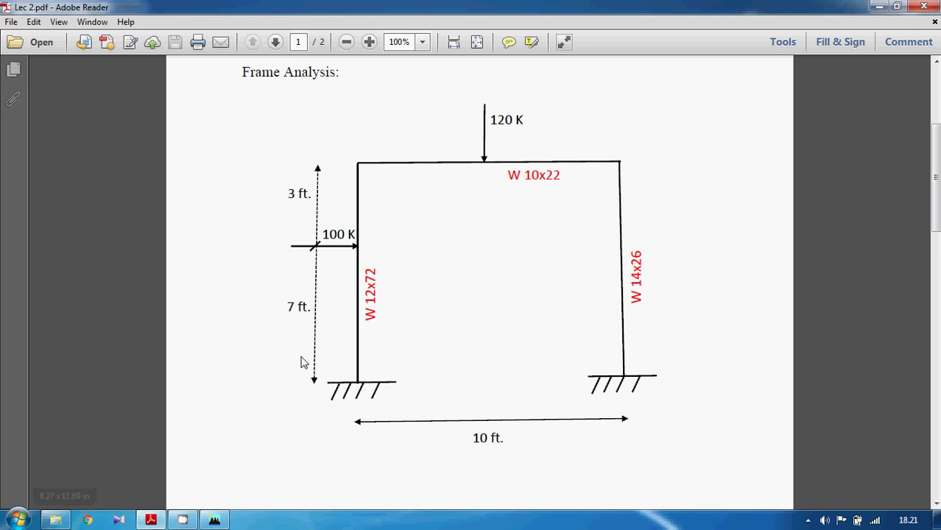
click(214, 520)
double_click(625, 186)
text(1)
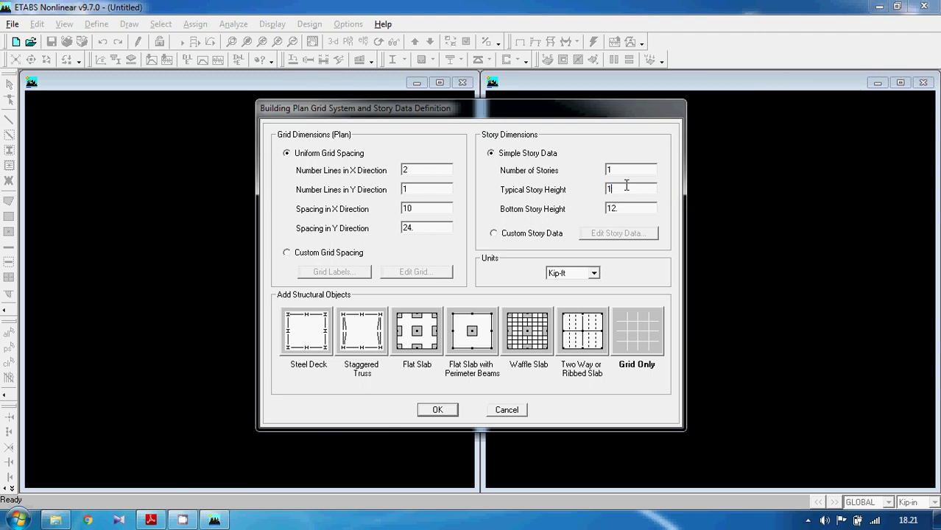
text(0)
double_click(622, 210)
text(10)
double_click(622, 190)
click(622, 189)
double_click(621, 209)
- Create the model with the Grid Only option and pan the 3-D view to show the full grid down to the origin
click(637, 350)
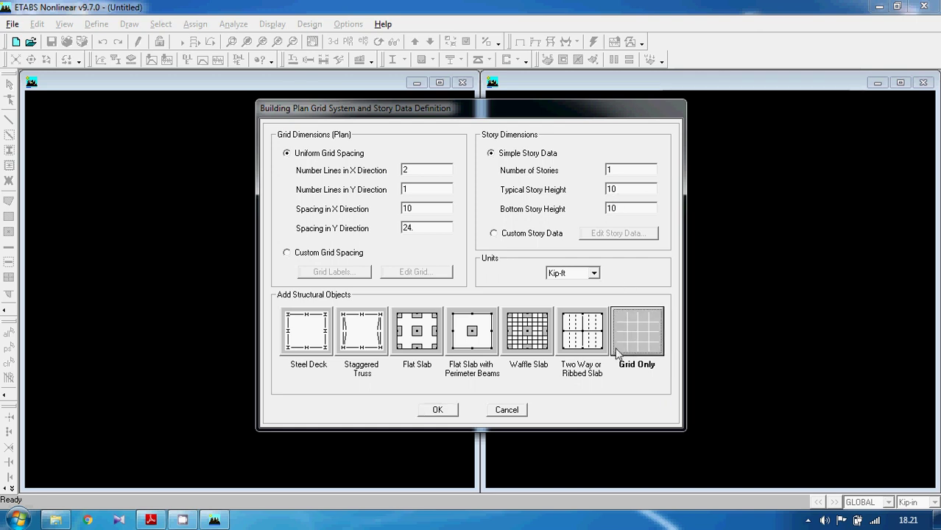
click(438, 410)
click(620, 177)
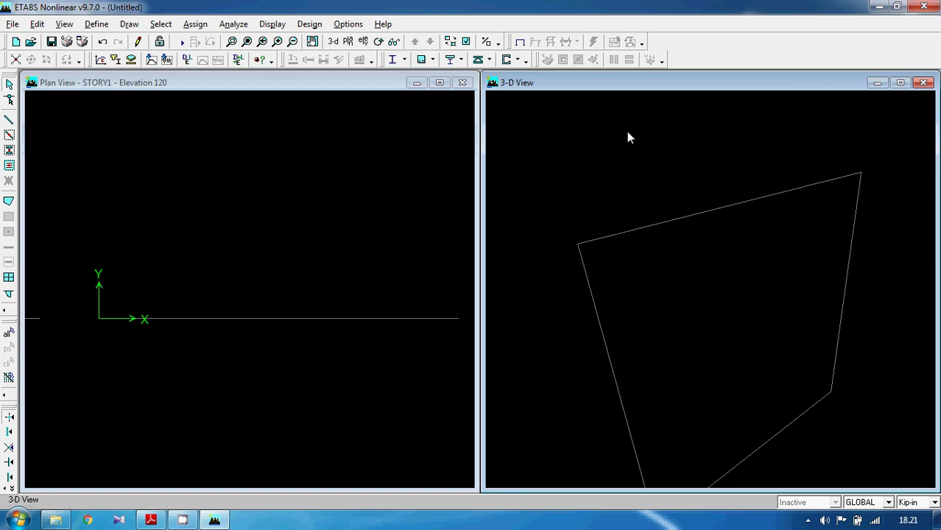
click(312, 42)
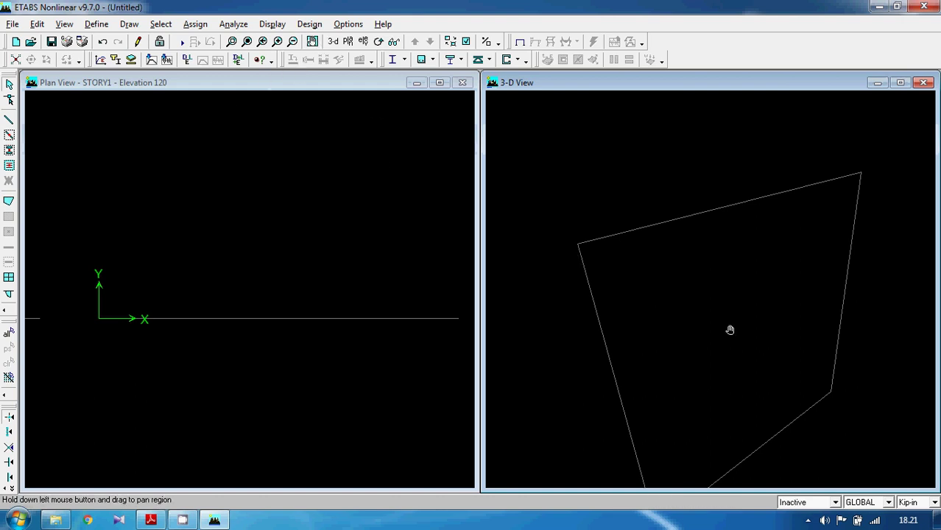
drag(731, 329, 745, 271)
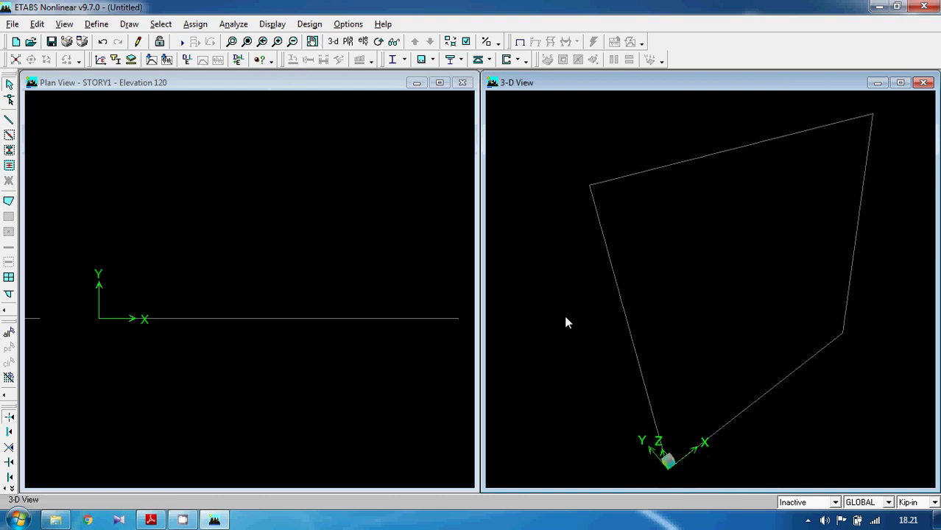
- Check the member sections in the PDF sketch and select the whole list of defined frame properties for deletion
click(151, 520)
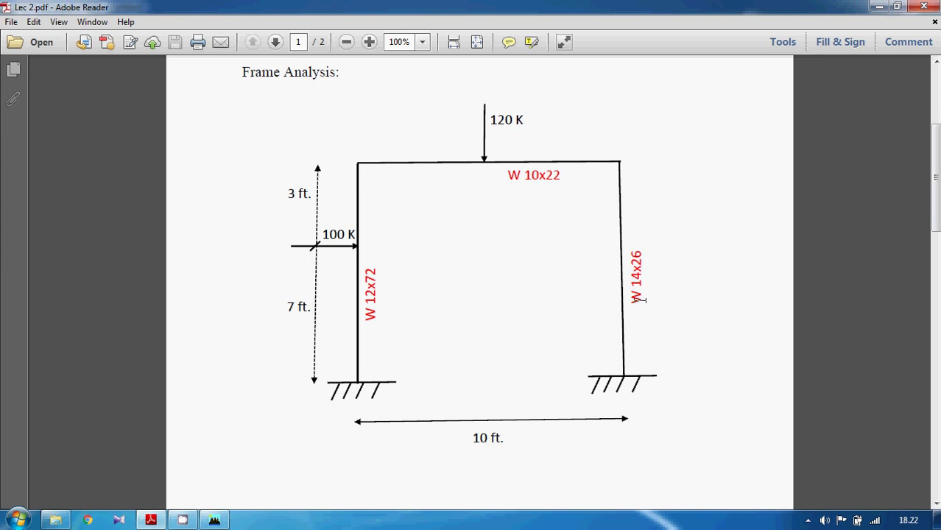
click(215, 520)
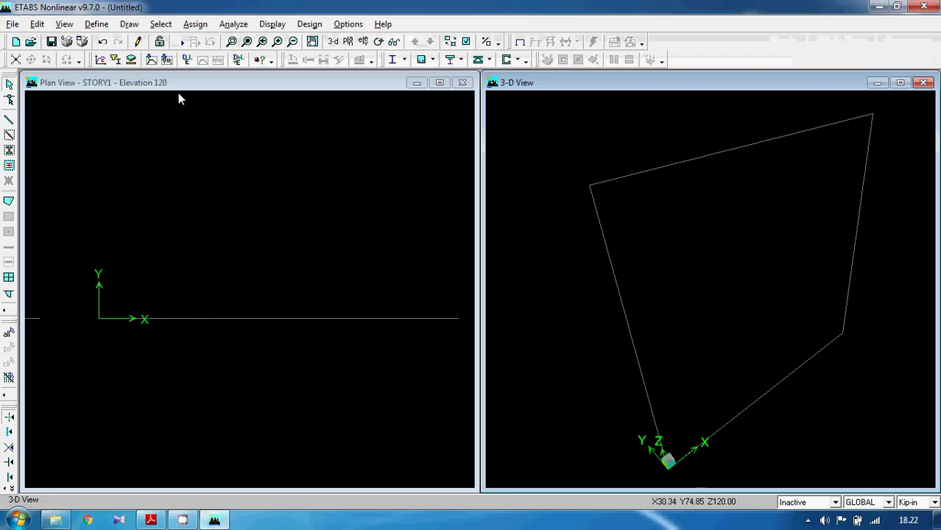
click(108, 28)
click(125, 57)
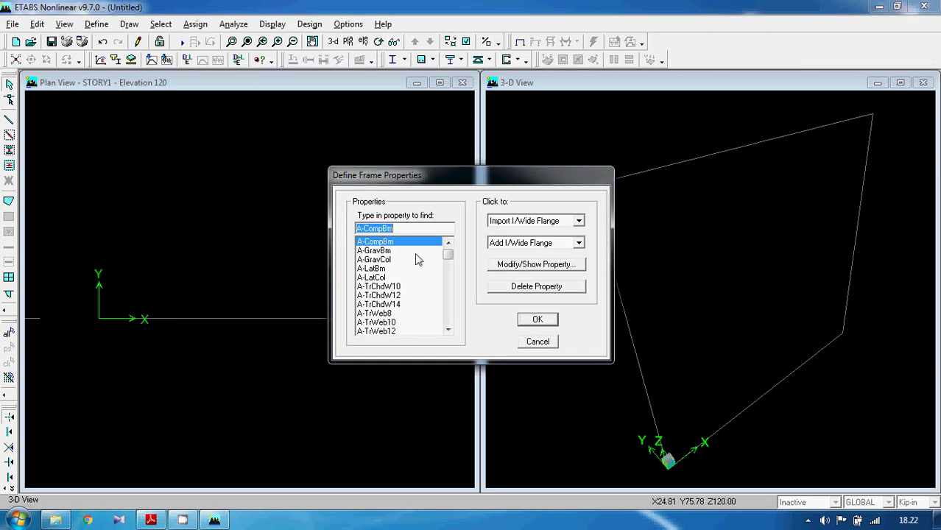
drag(408, 246, 392, 332)
click(151, 520)
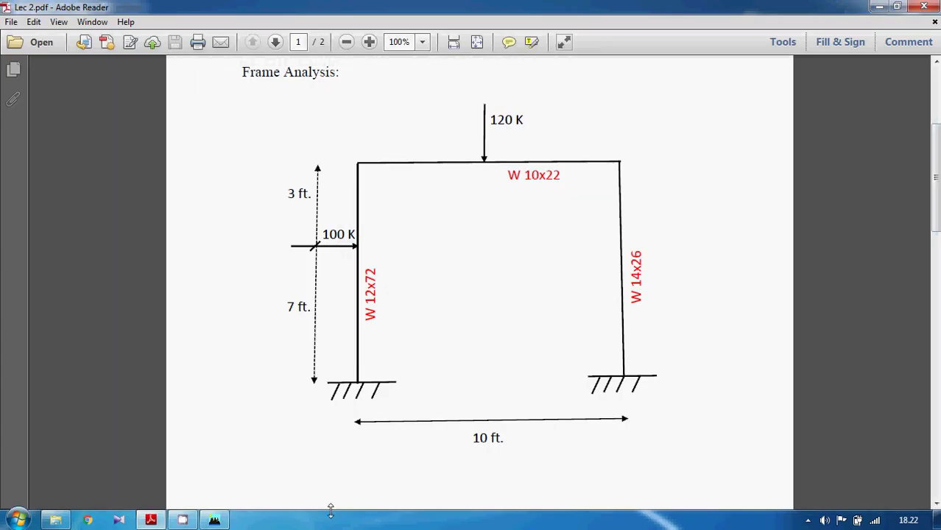
click(214, 520)
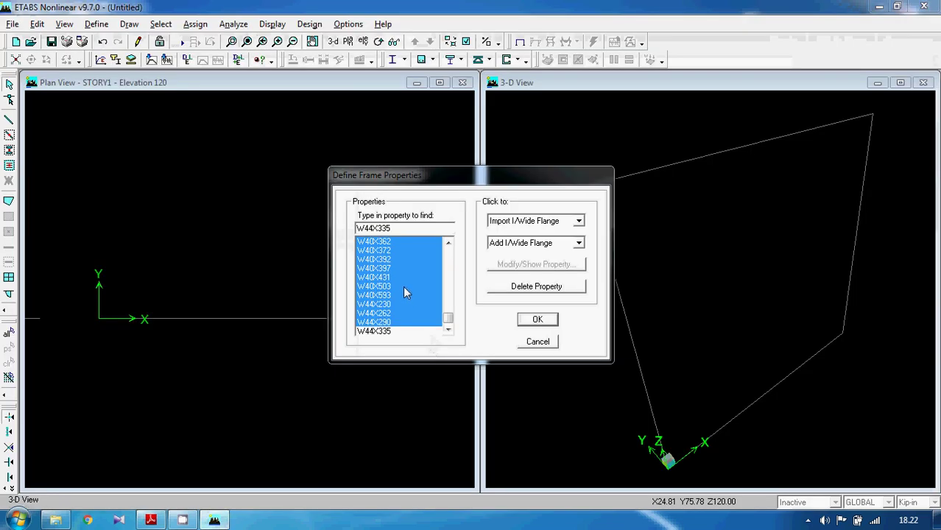
- Exclude the W14X26 section from the frame properties selected for deletion
scroll(405, 287, up, 4)
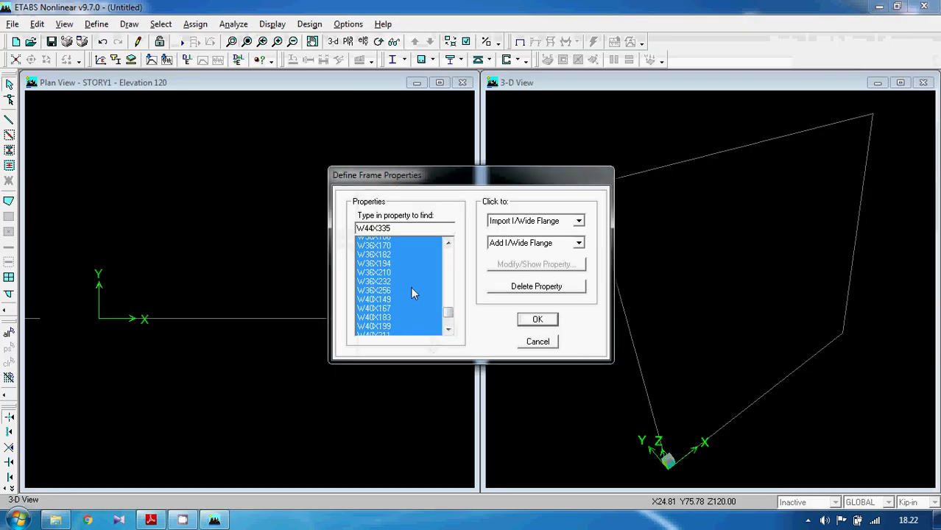
scroll(410, 286, up, 12)
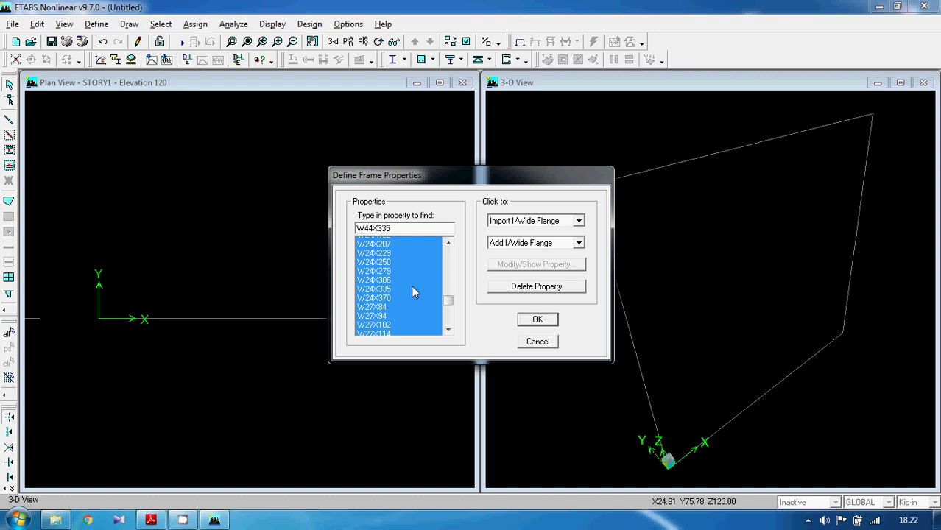
scroll(411, 289, up, 12)
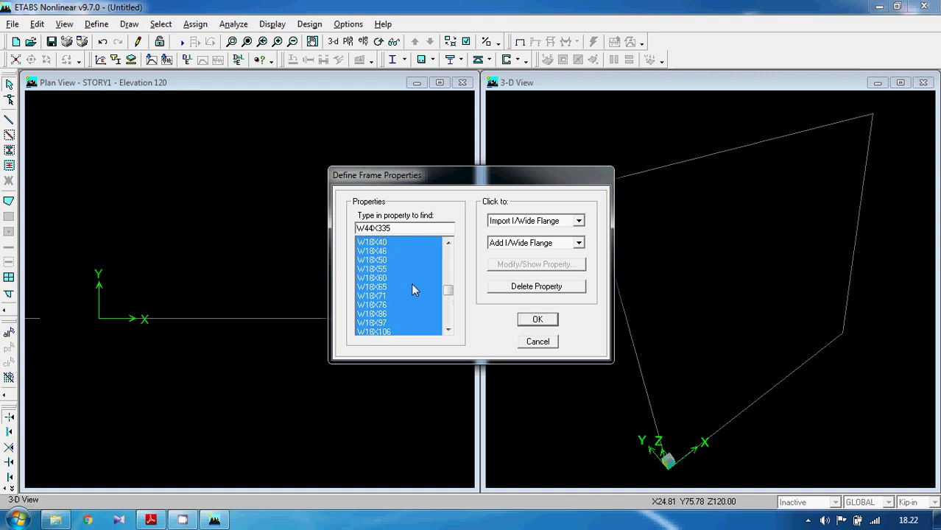
scroll(412, 289, up, 11)
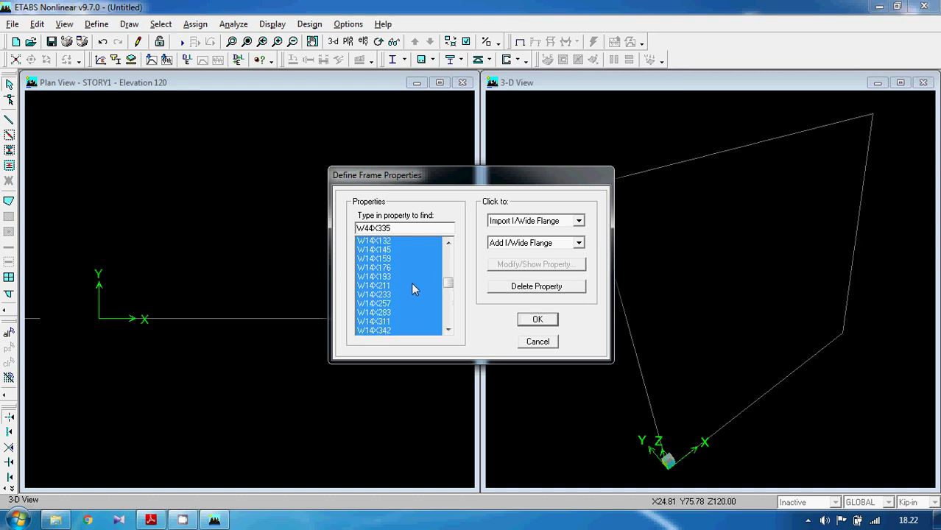
scroll(411, 286, up, 11)
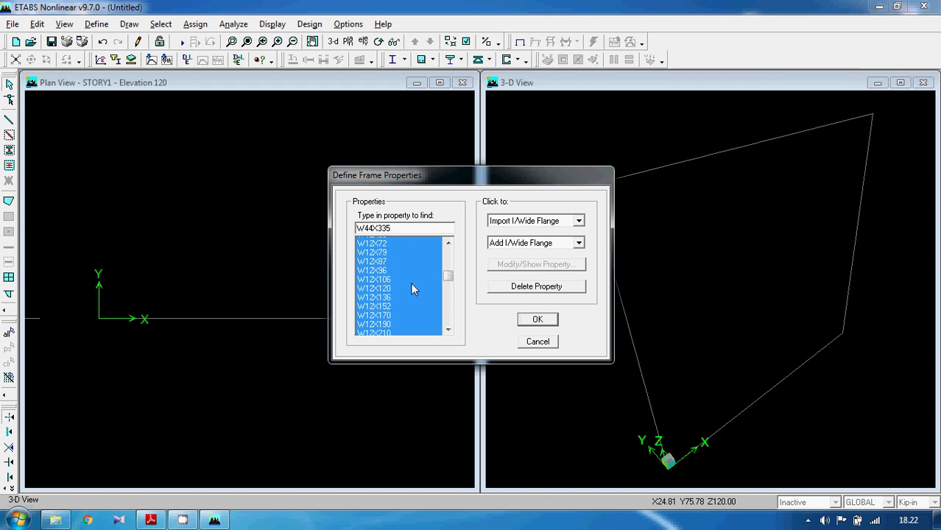
scroll(410, 282, up, 3)
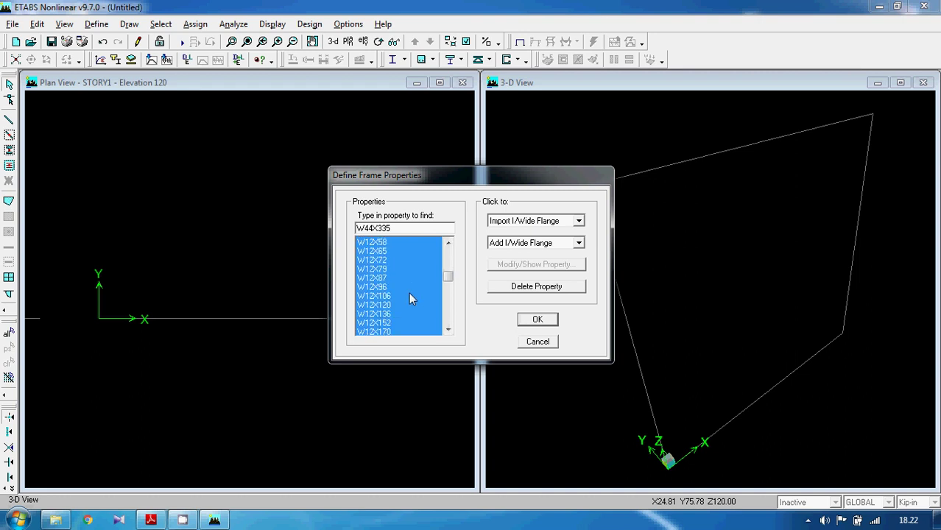
scroll(410, 293, down, 6)
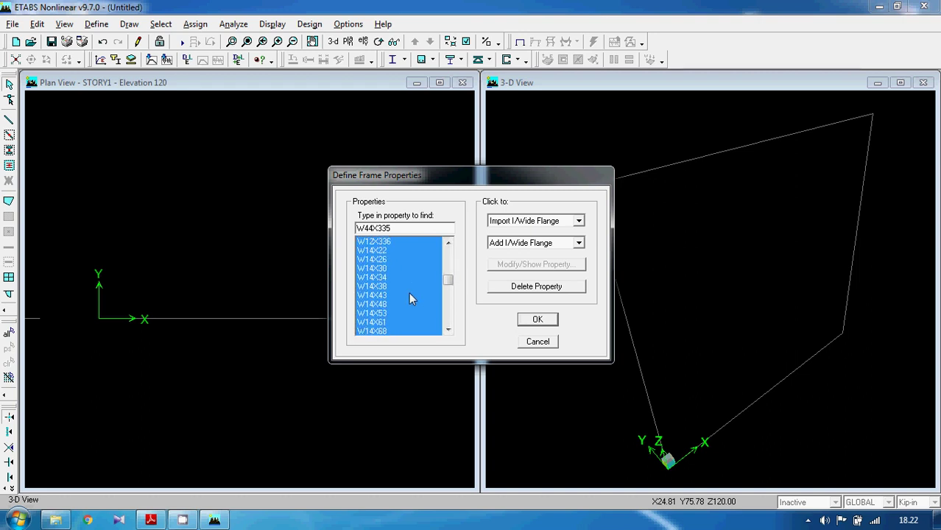
click(382, 262)
- Recheck the sketch and exclude the W12X72 section from the frame properties selected for deletion
scroll(396, 282, up, 3)
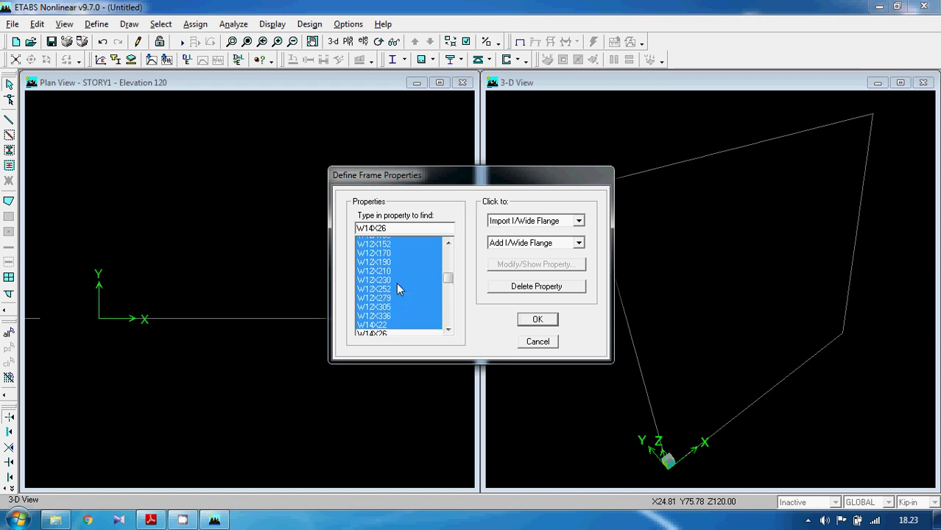
scroll(396, 282, up, 6)
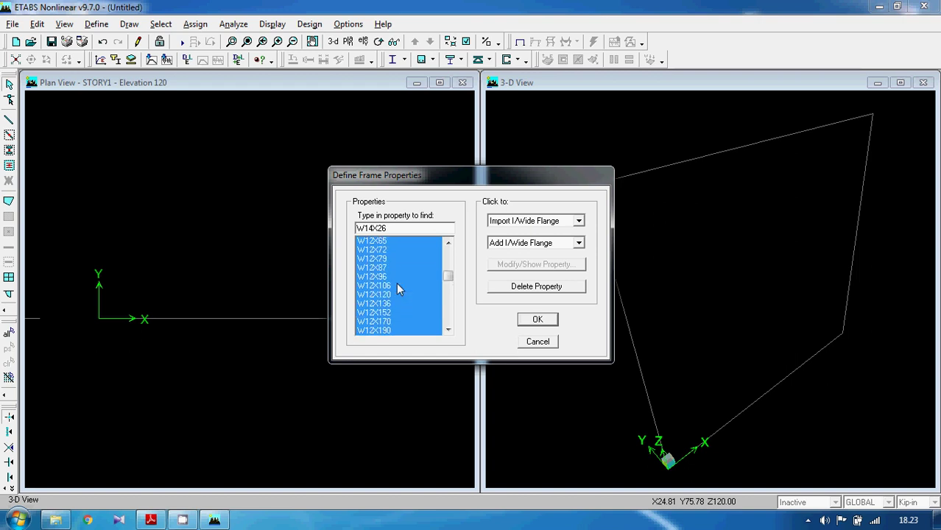
click(150, 520)
click(150, 521)
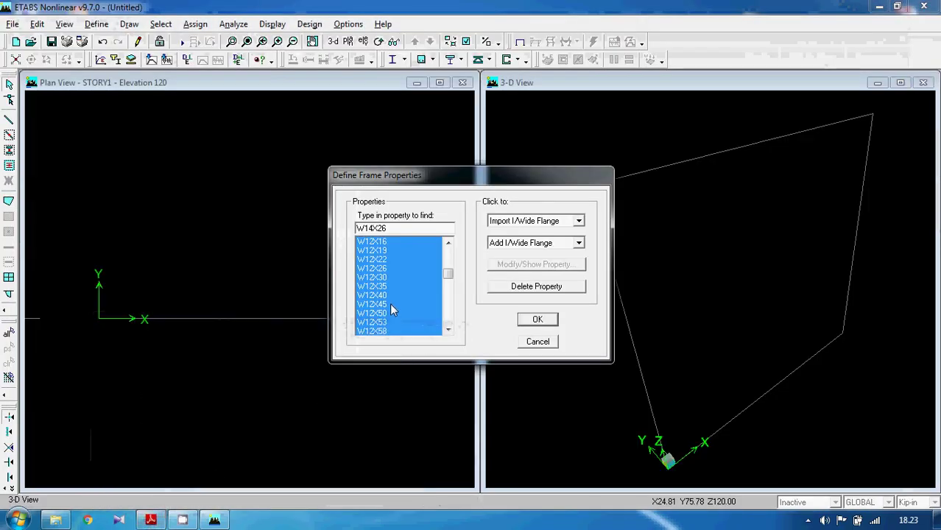
scroll(389, 292, down, 2)
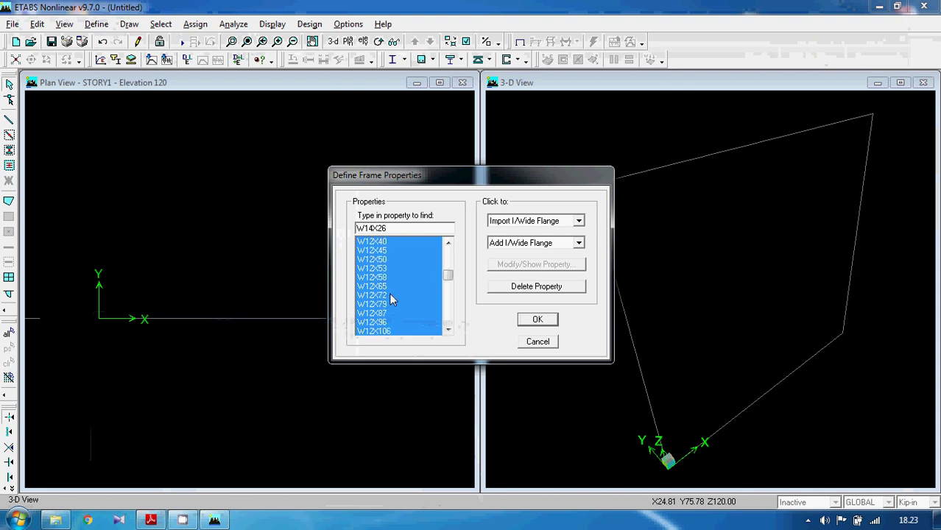
click(379, 295)
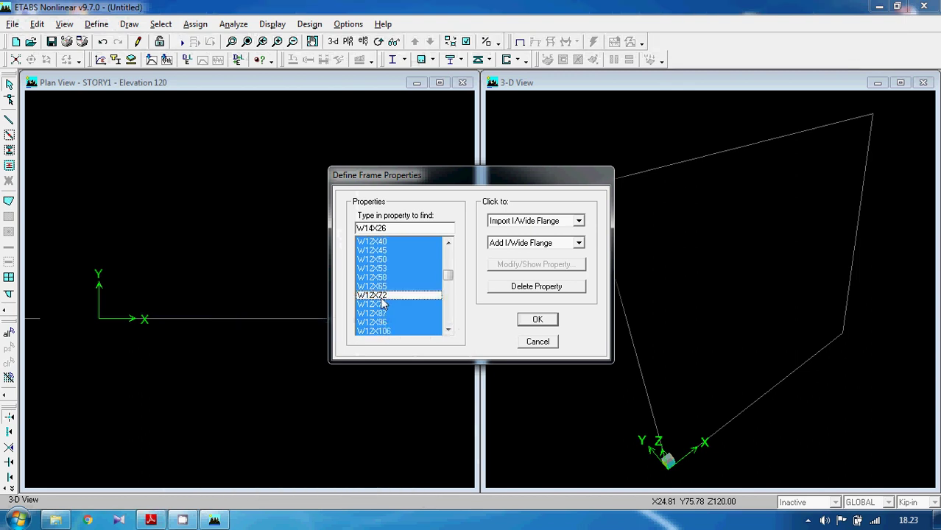
- Exclude W10X22 from the selection and delete all the frame properties that are still selected
scroll(389, 299, up, 5)
scroll(388, 300, up, 4)
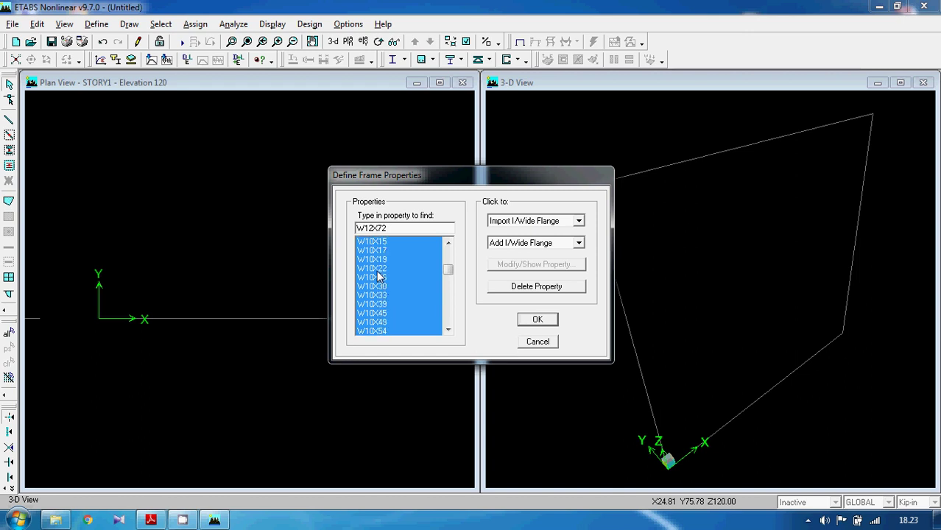
click(375, 268)
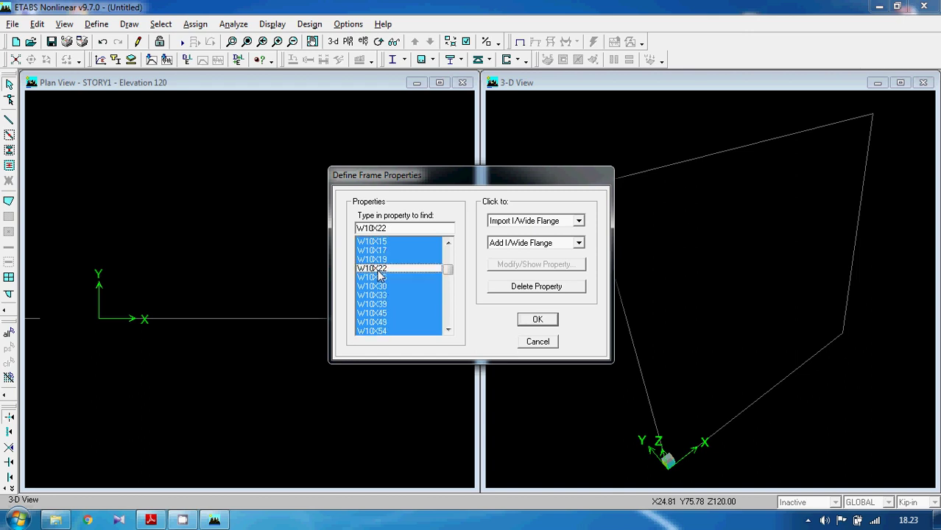
click(537, 287)
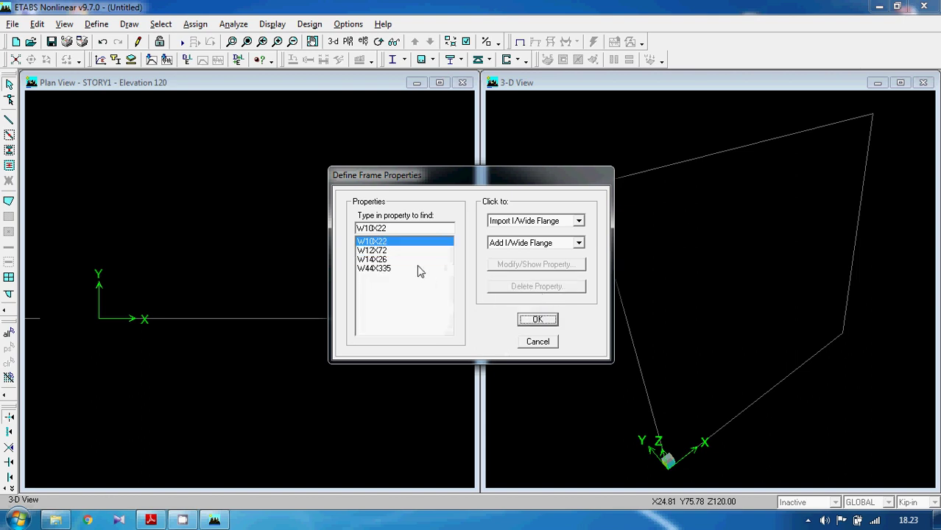
- Delete the leftover W44X335 section and accept the reduced frame property list
click(378, 268)
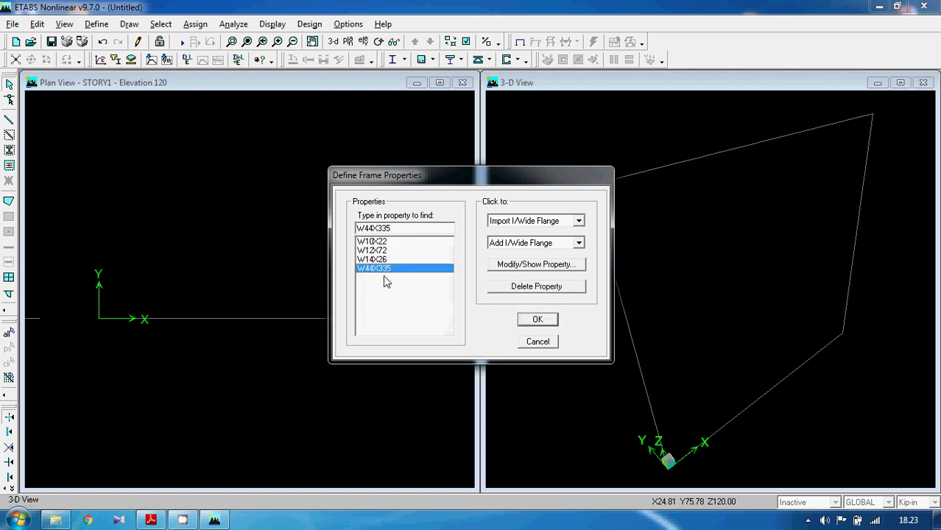
click(497, 290)
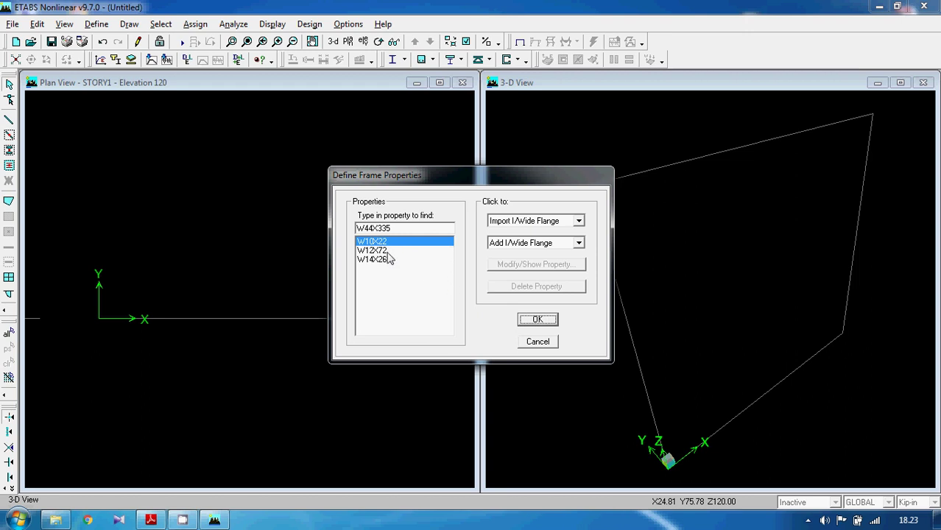
click(535, 321)
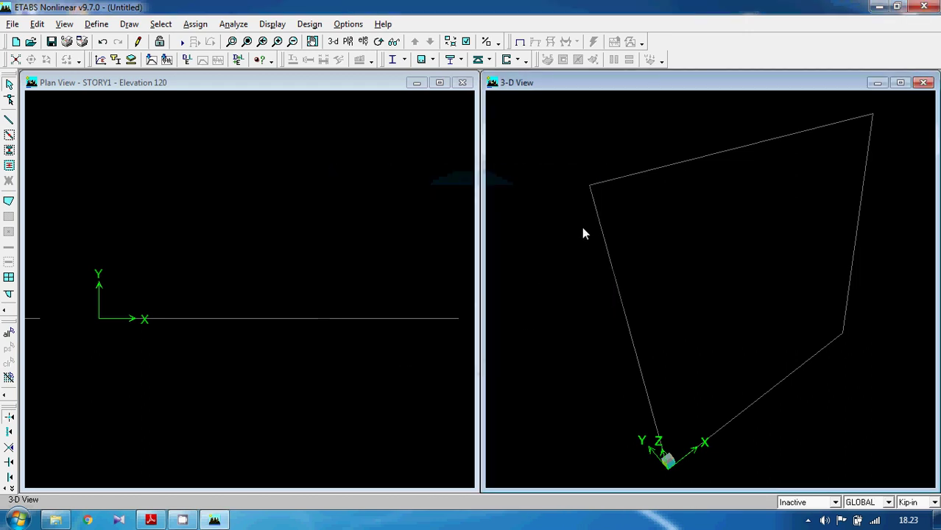
- Check the column section in the sketch and draw a W12X72 frame line from the origin up to the STORY1 grid point
click(9, 120)
drag(466, 224, 276, 164)
click(335, 189)
click(335, 189)
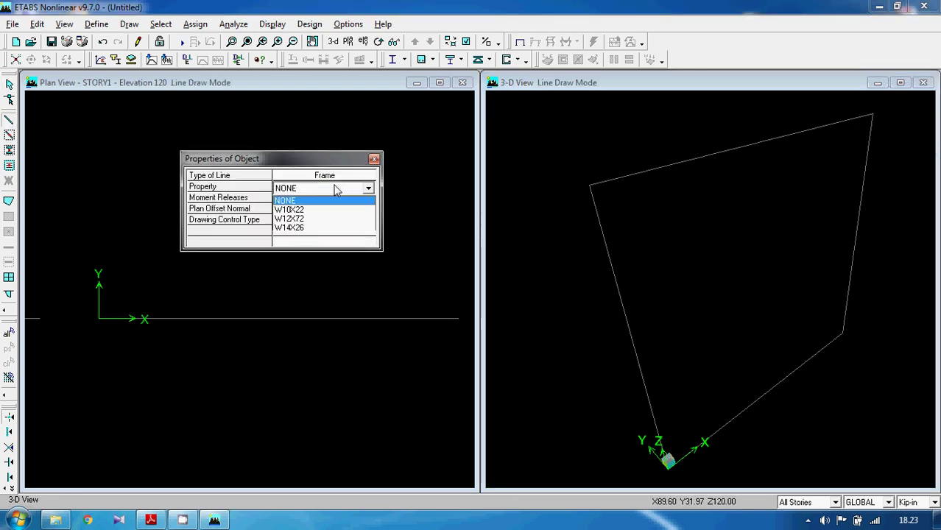
click(313, 218)
mouse_move(165, 521)
click(339, 434)
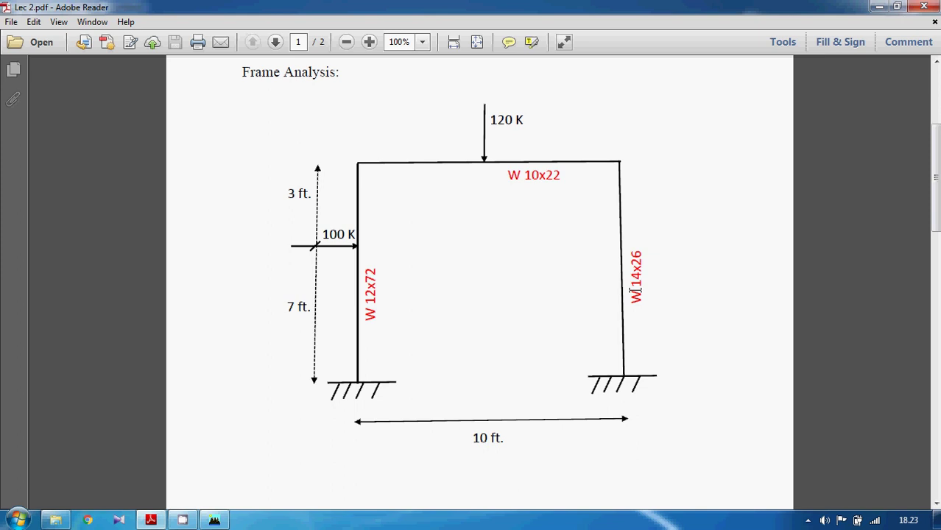
click(215, 520)
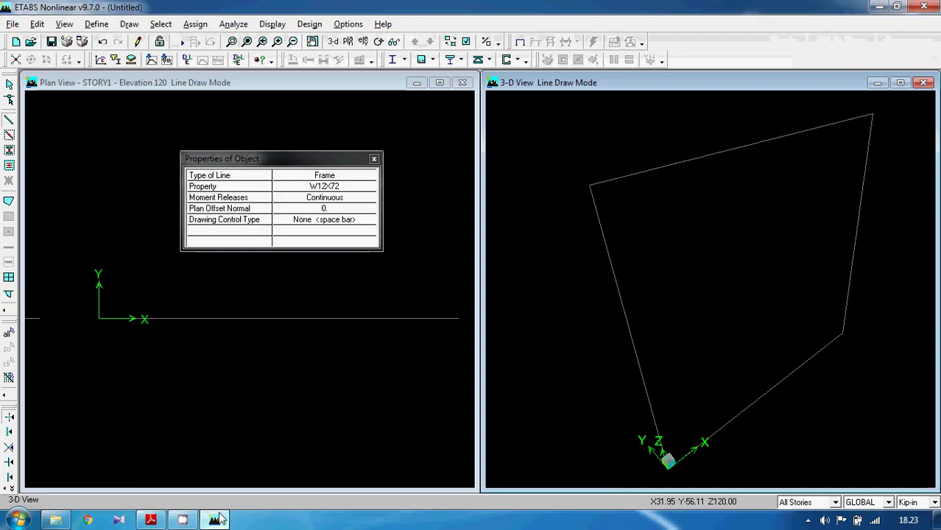
click(667, 466)
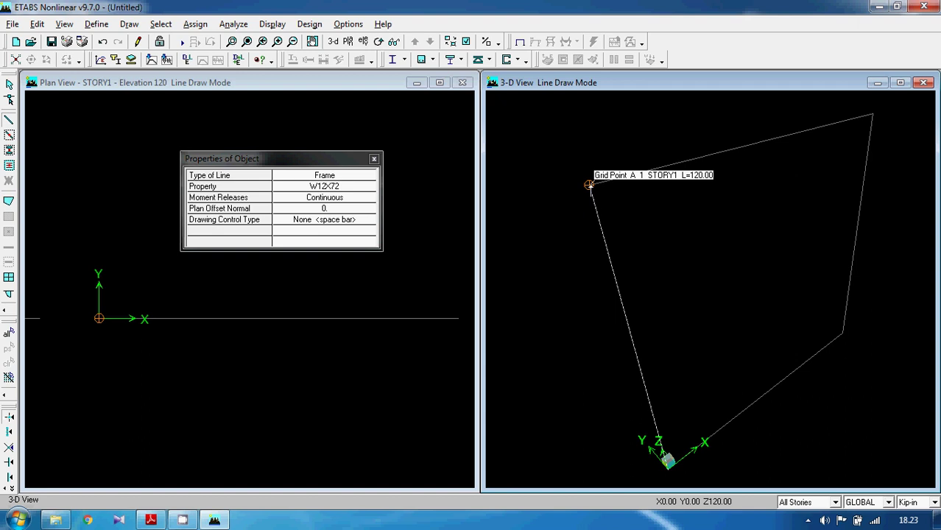
click(589, 185)
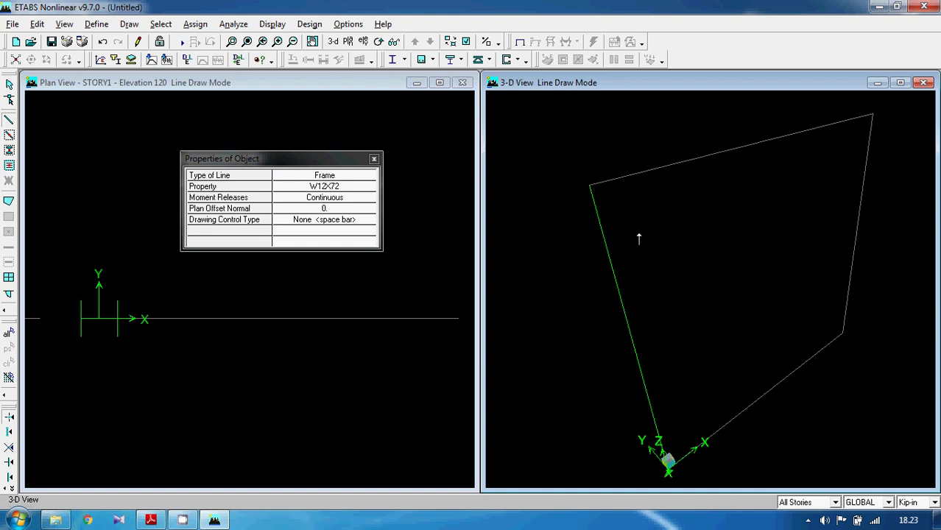
- Draw the beam with section W10X22 along the top grid line, from the first column's top to the opposite corner
click(310, 190)
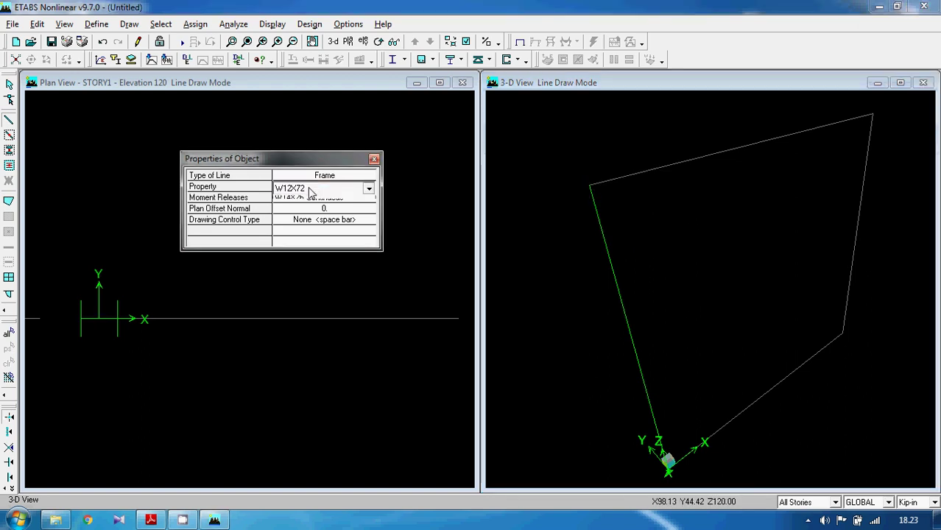
click(324, 208)
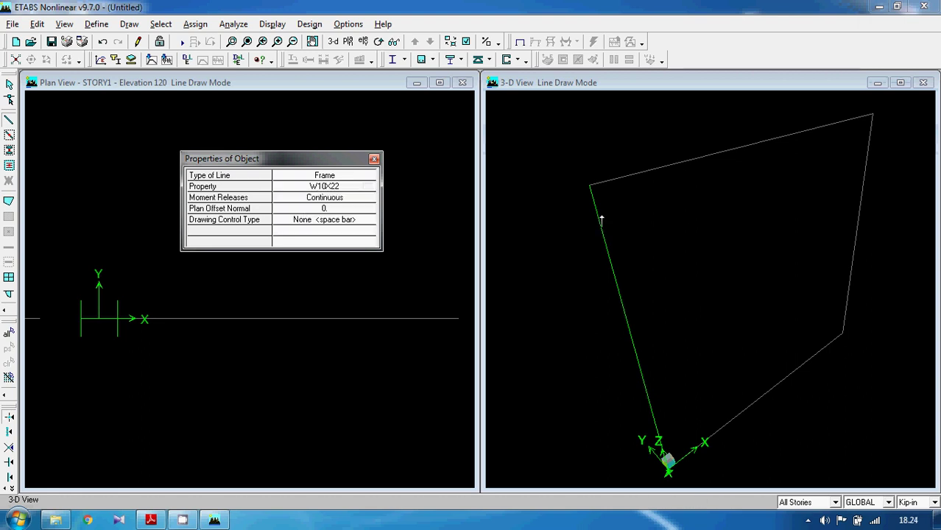
click(589, 186)
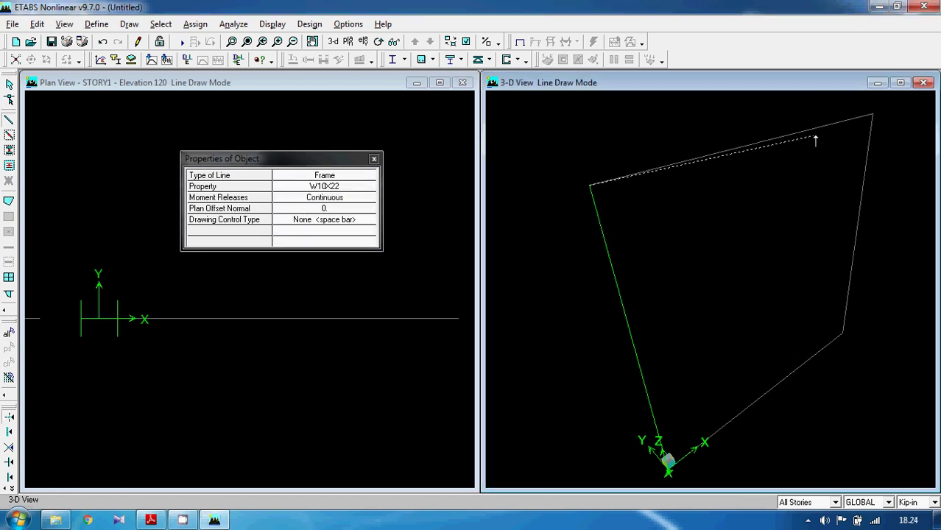
click(872, 115)
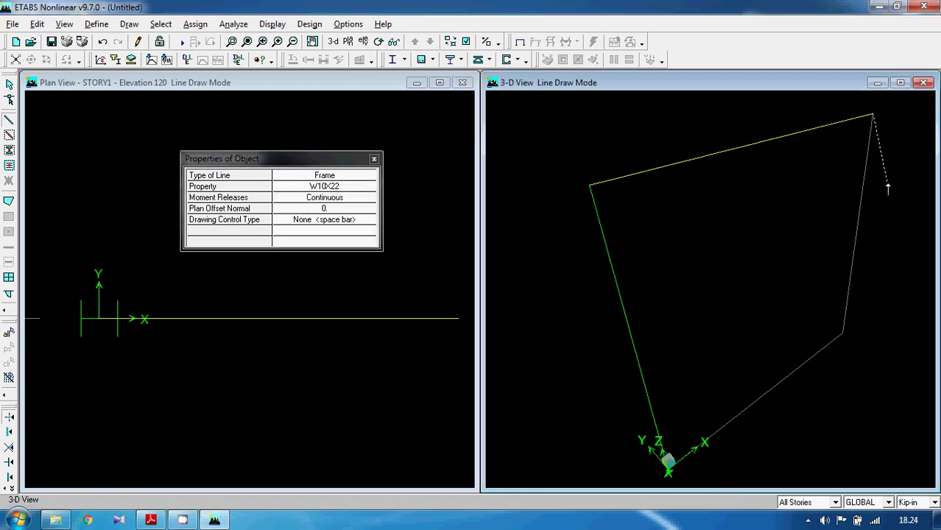
key(Escape)
- Draw the second column with section W14X26 from the beam's far end down to the base grid point
click(367, 190)
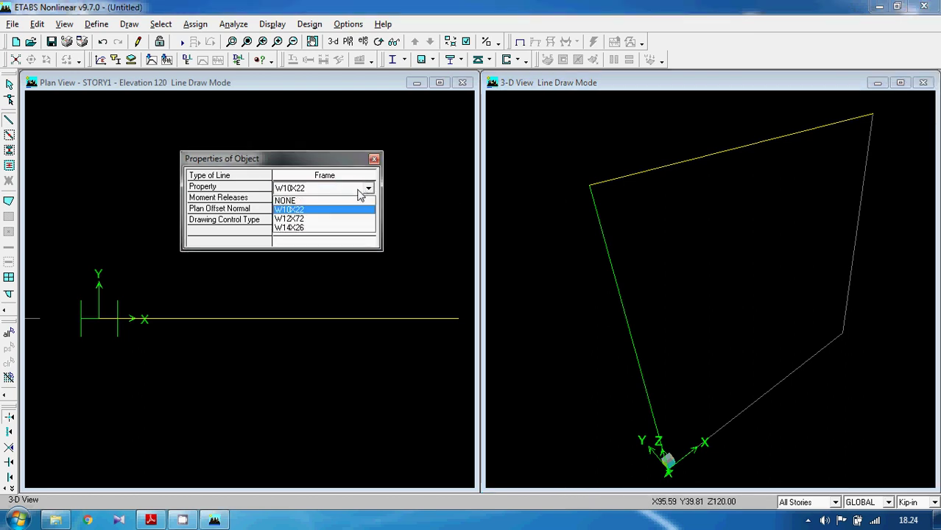
click(333, 227)
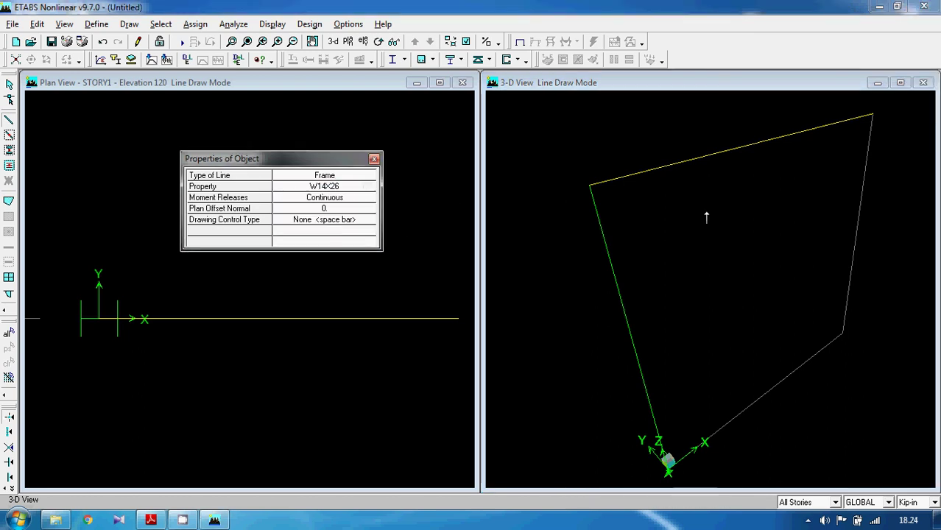
click(873, 115)
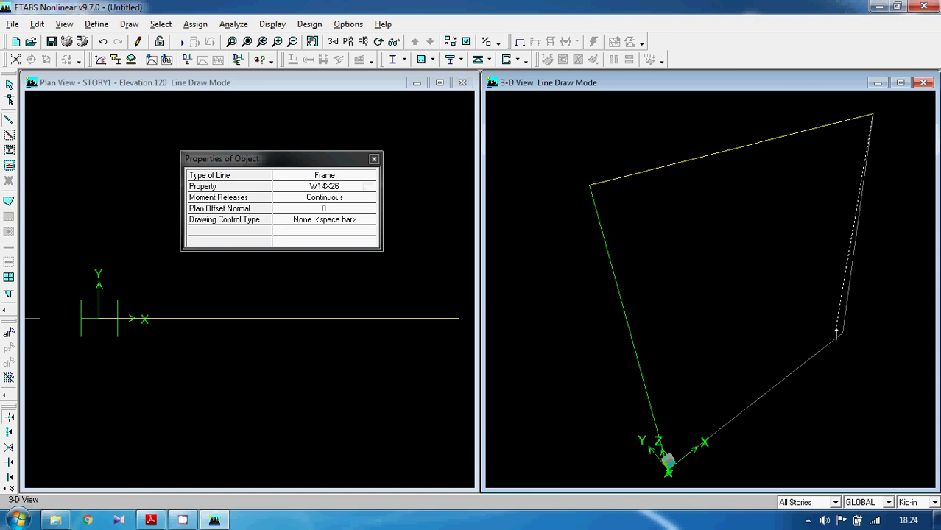
click(842, 336)
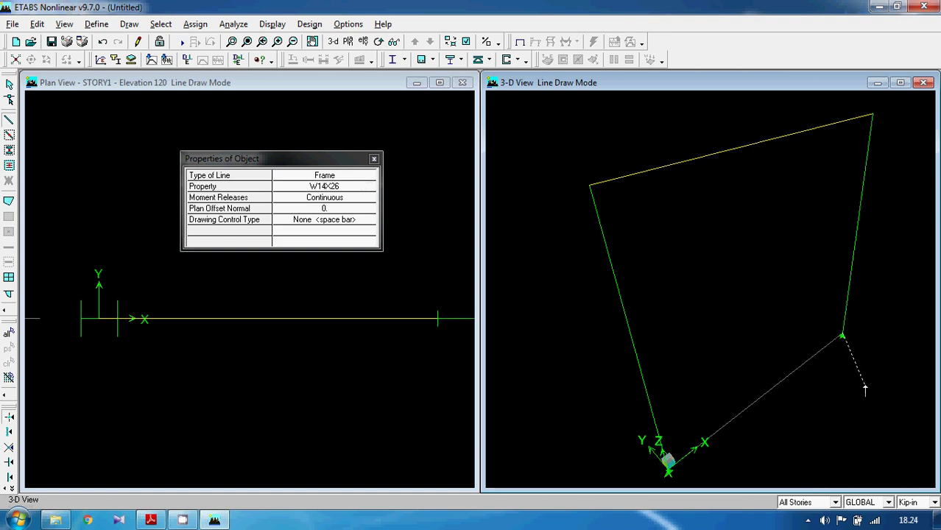
key(Escape)
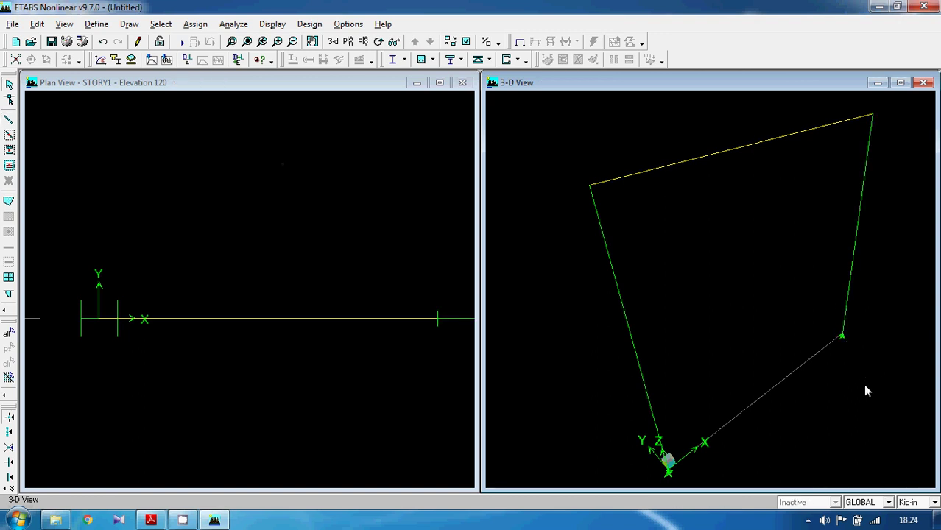
- Check the supports in the PDF sketch and assign fixed restraints in all six directions to both column base points
click(150, 520)
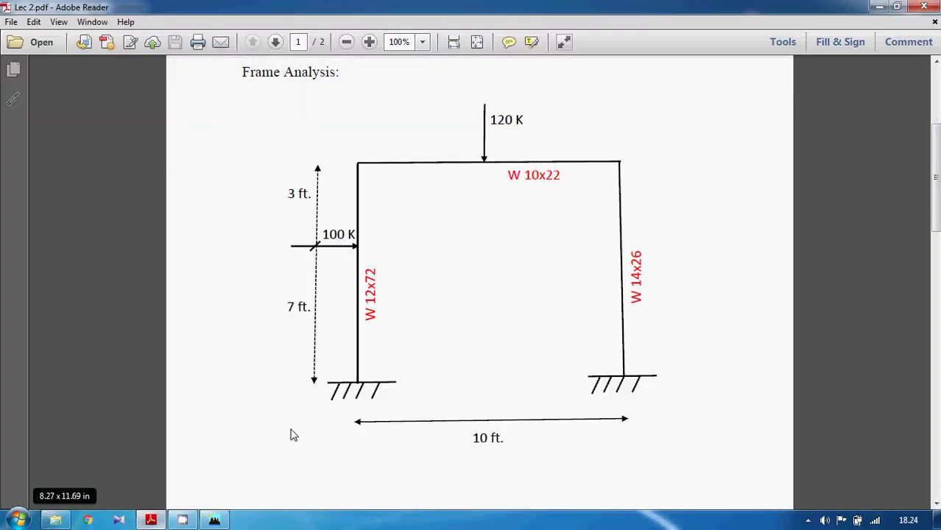
click(214, 520)
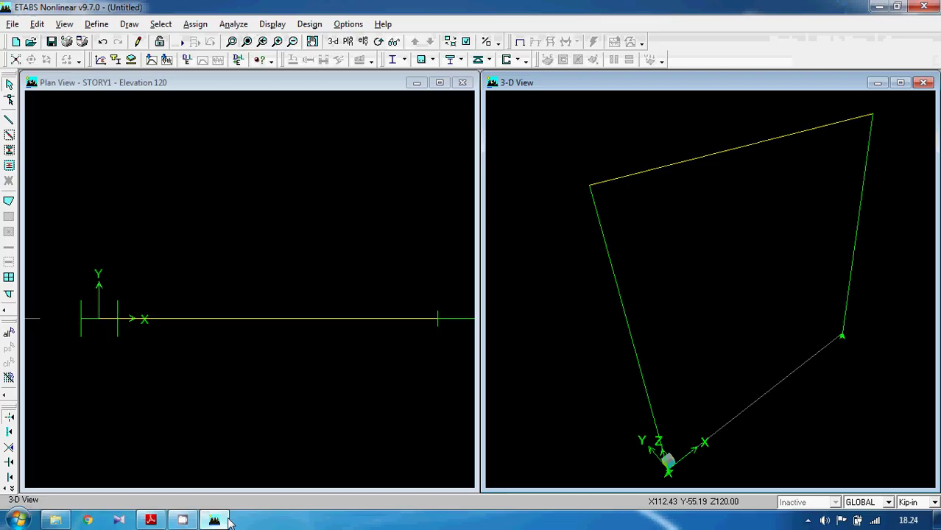
drag(642, 455, 693, 492)
drag(816, 319, 878, 368)
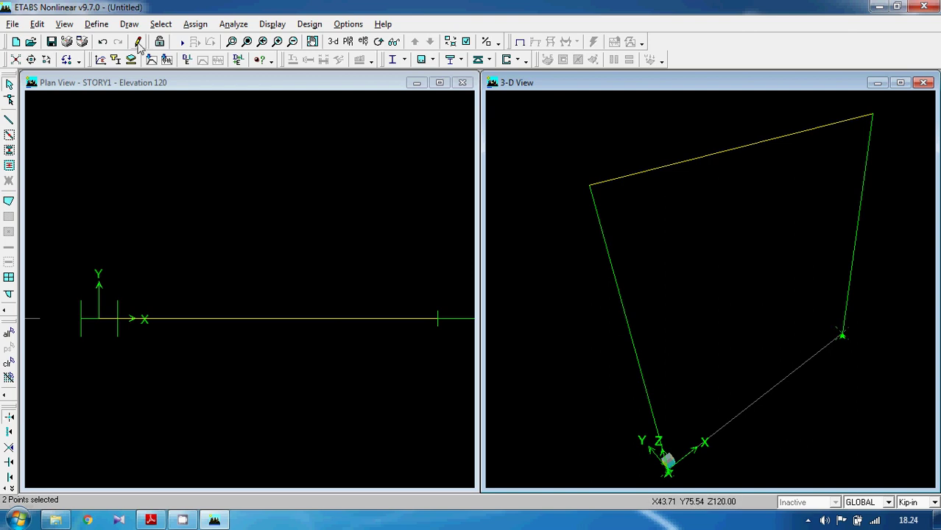
click(194, 24)
mouse_move(206, 37)
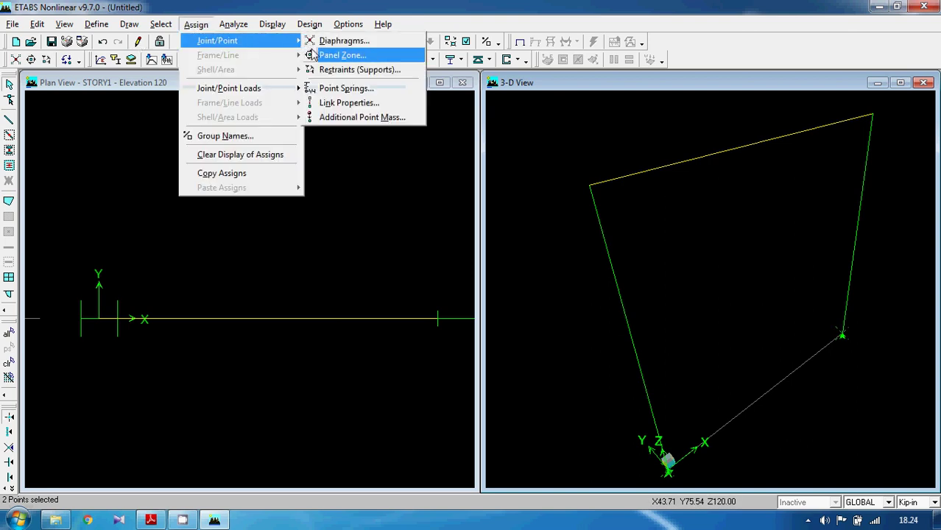
click(322, 70)
click(441, 302)
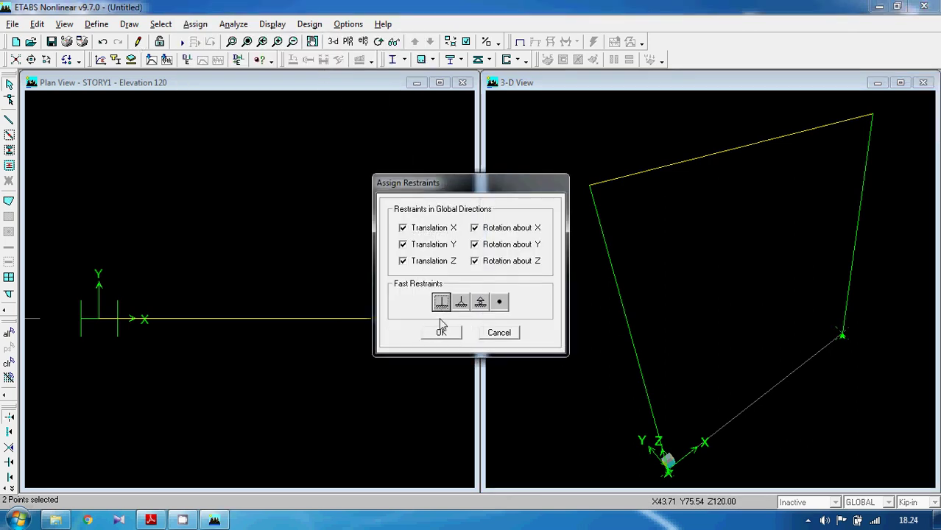
click(441, 333)
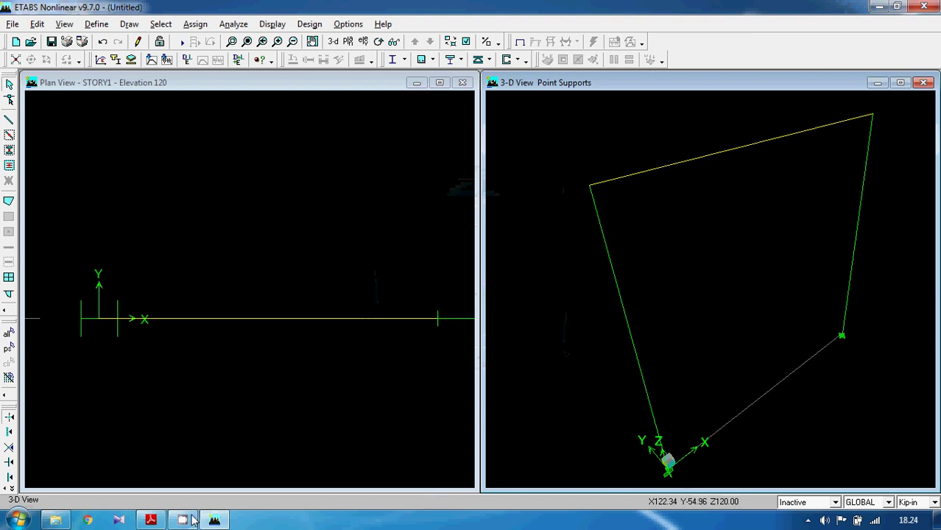
- Check the loads in the PDF sketch and display the line local axes in all ETABS windows
click(148, 520)
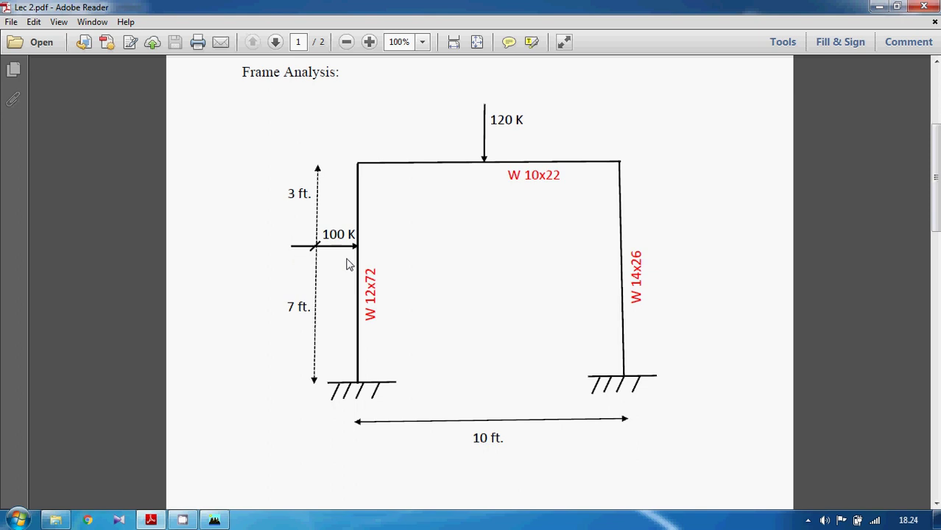
click(214, 520)
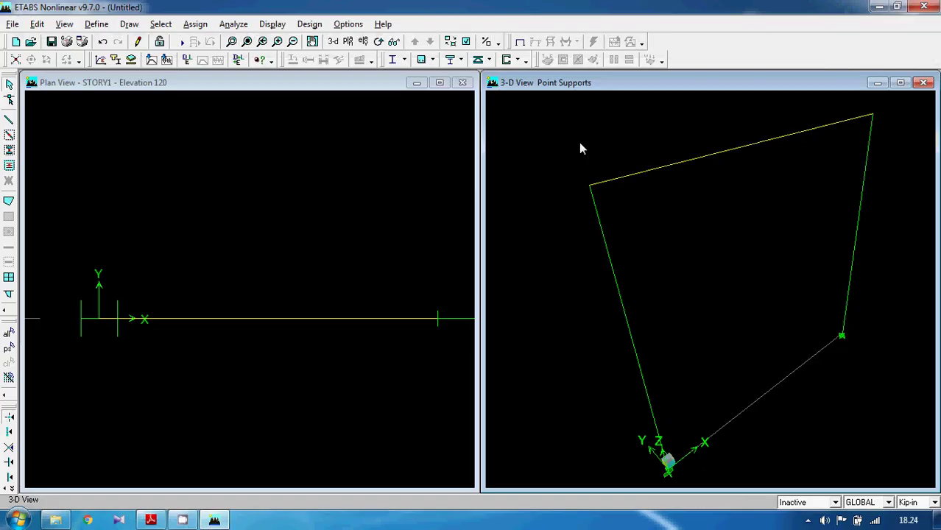
click(467, 42)
click(472, 276)
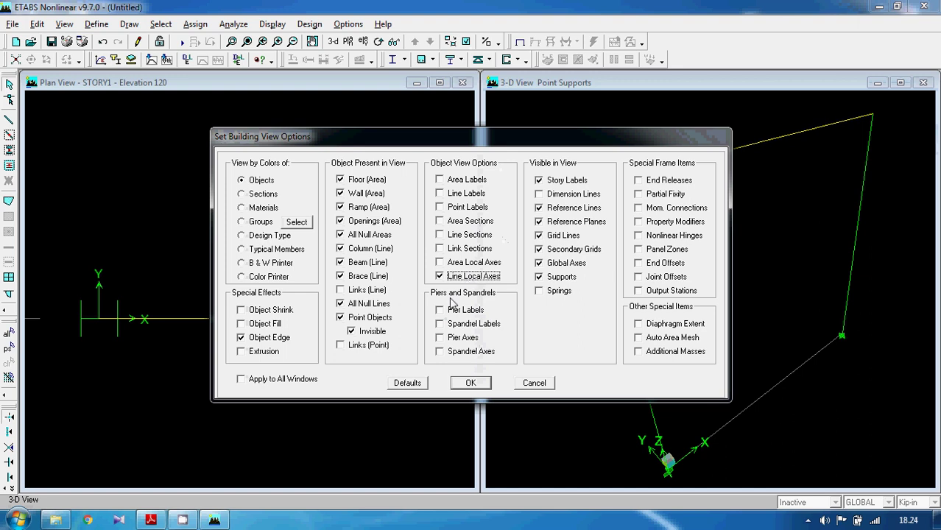
click(299, 380)
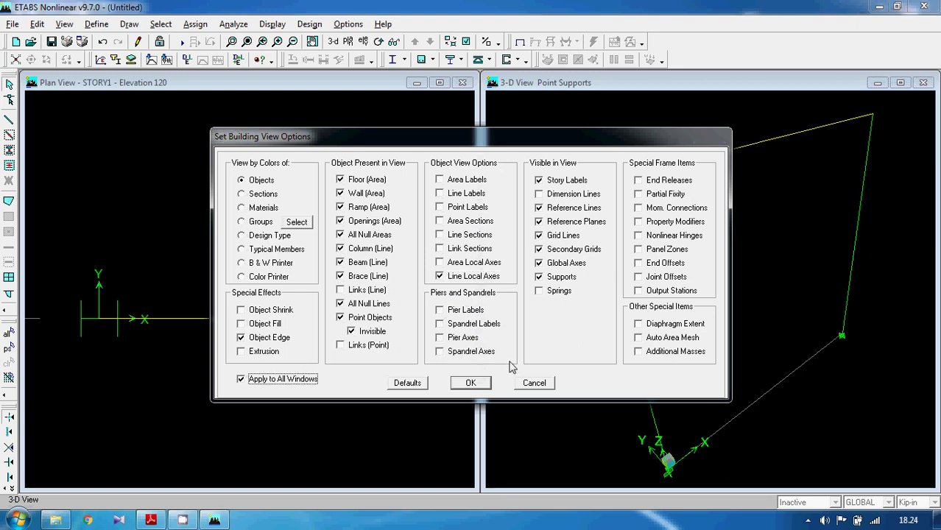
click(471, 383)
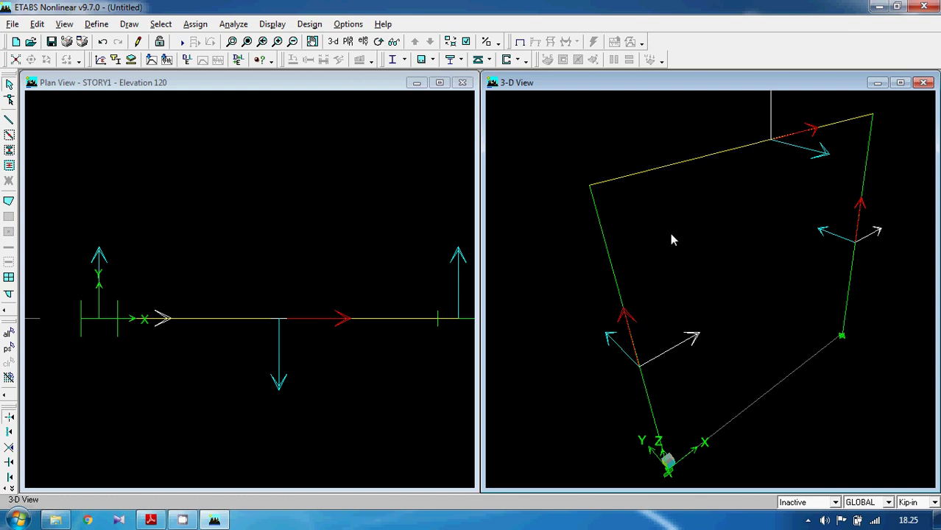
- Start a frame point load assignment on the W12X72 column and set its load case to LIVE
click(607, 248)
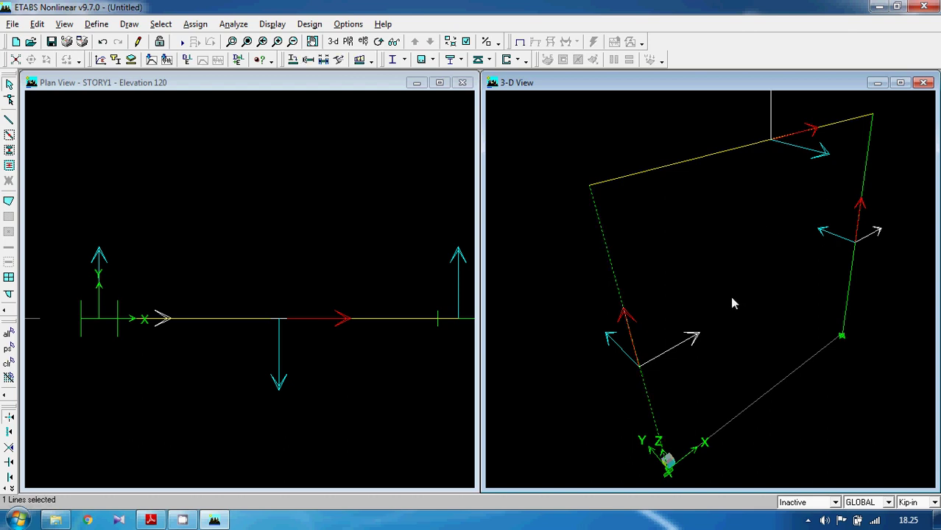
click(196, 24)
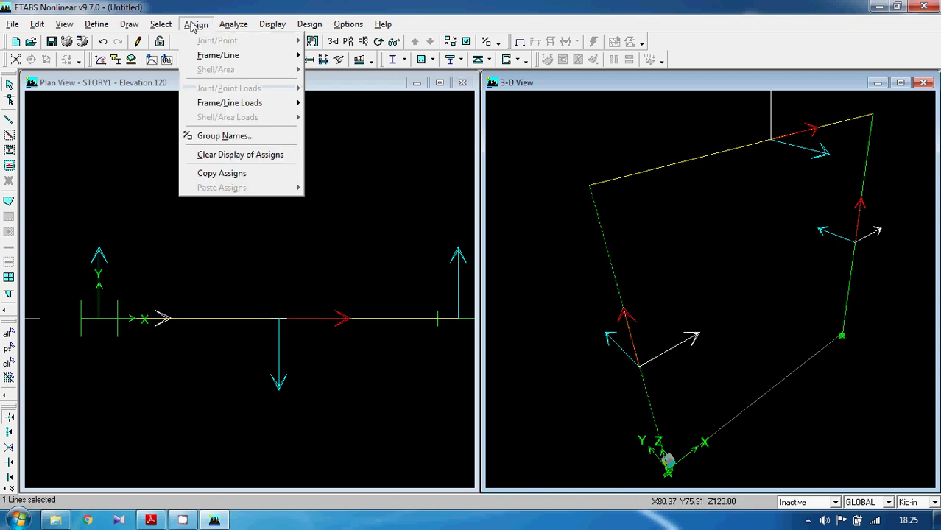
mouse_move(259, 109)
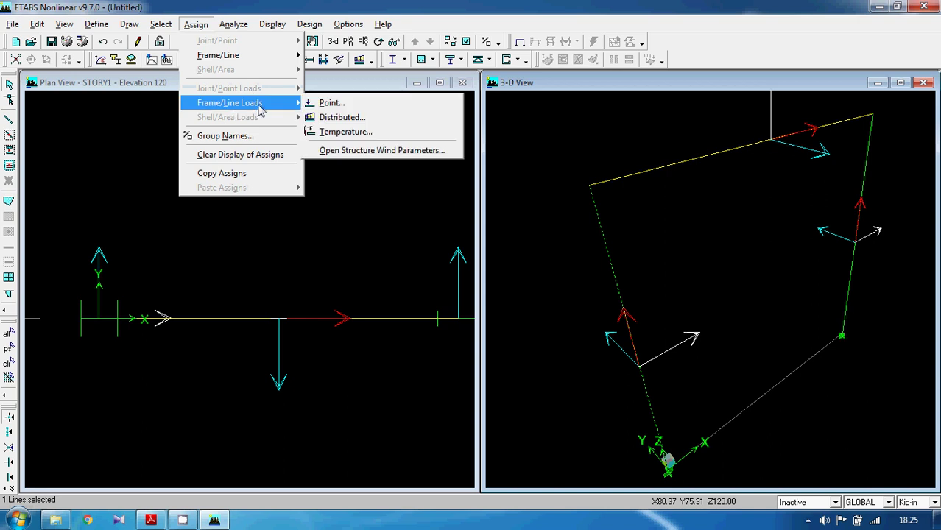
click(328, 102)
drag(416, 140, 267, 96)
click(308, 141)
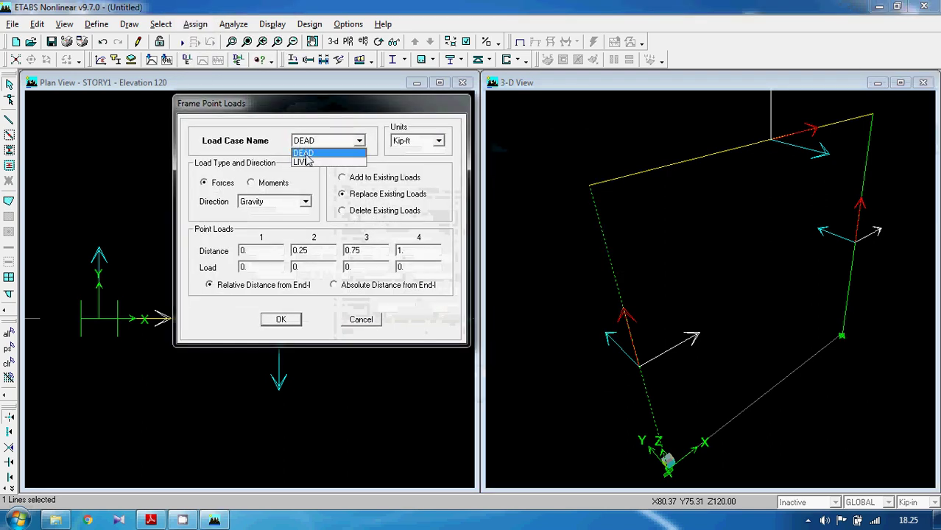
click(309, 161)
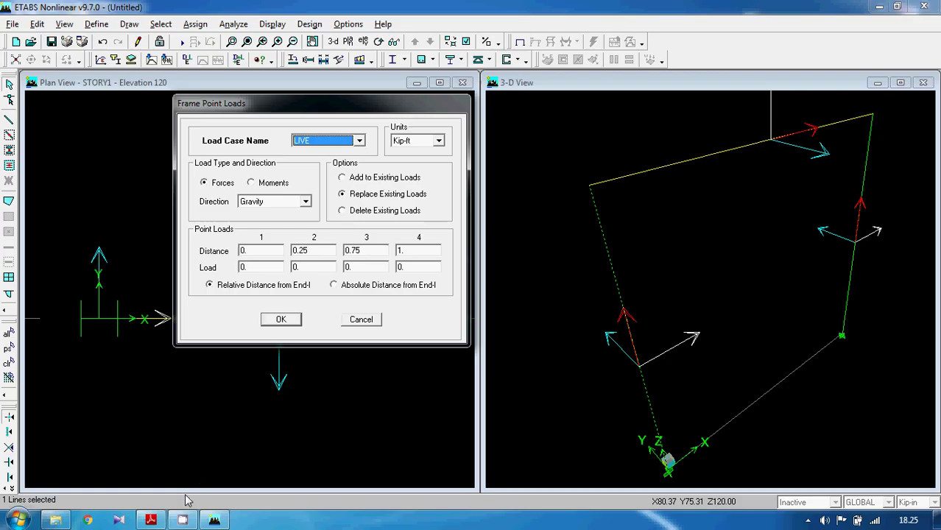
- Check the column load's direction and height in the PDF sketch and set the point load direction to Local-2
click(151, 520)
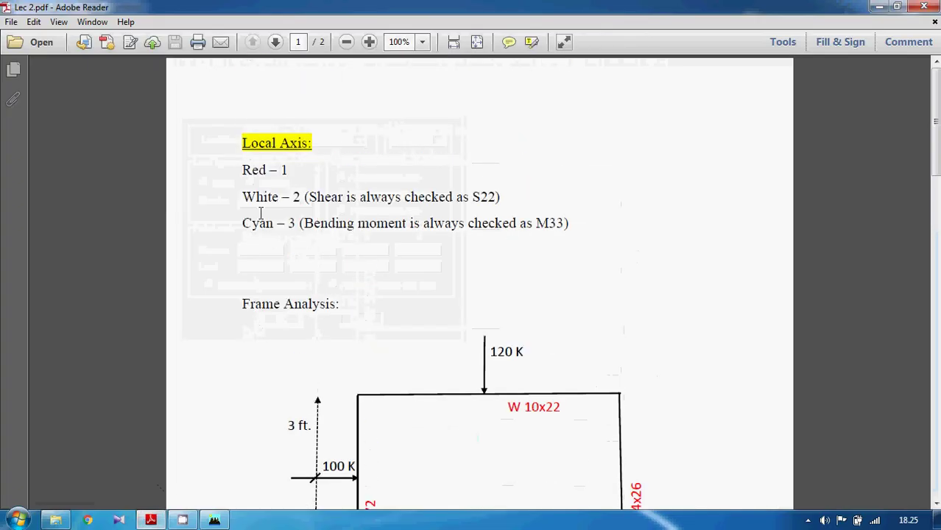
scroll(293, 204, down, 8)
click(214, 520)
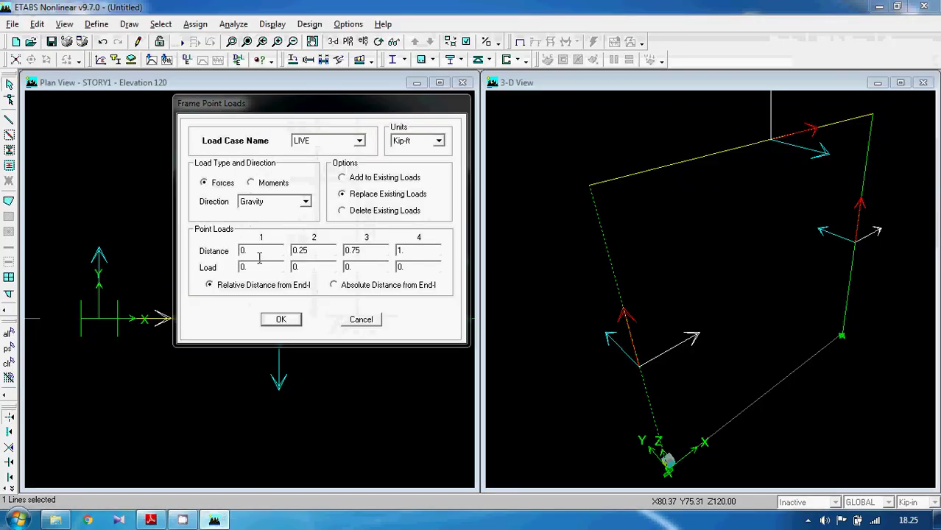
click(298, 201)
click(282, 223)
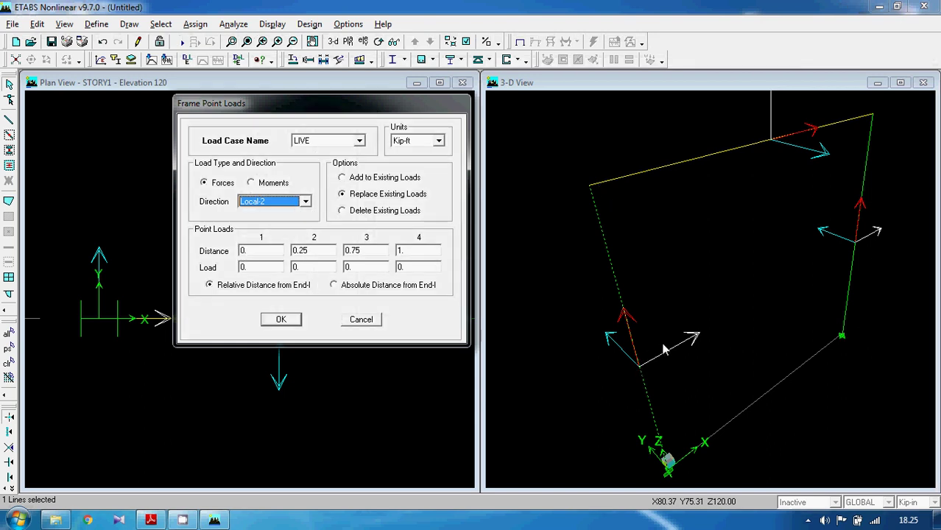
click(151, 520)
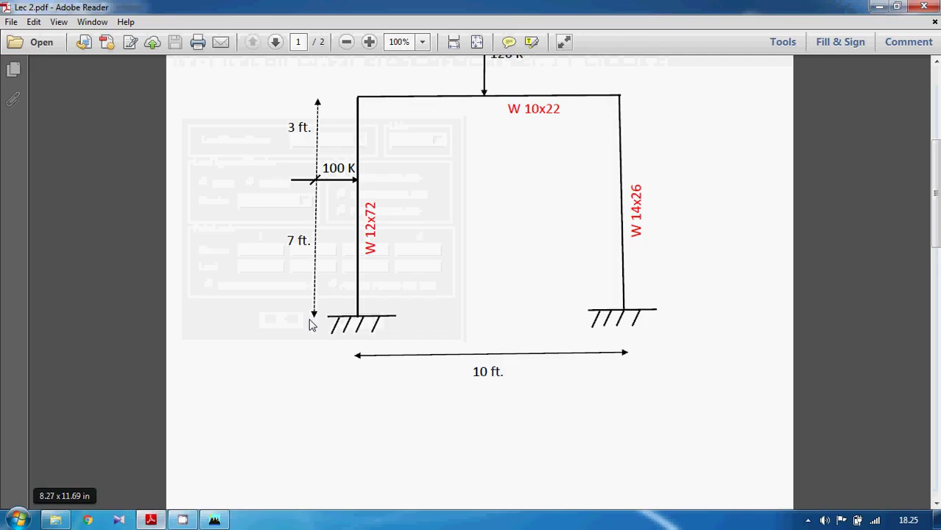
click(214, 520)
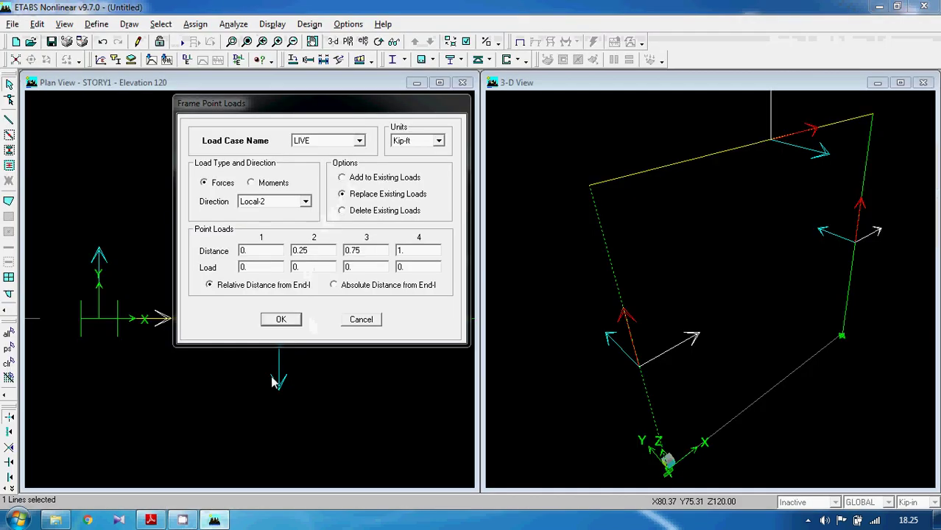
- Try to assign the column's point load at a relative distance of 7 from End-I
double_click(258, 251)
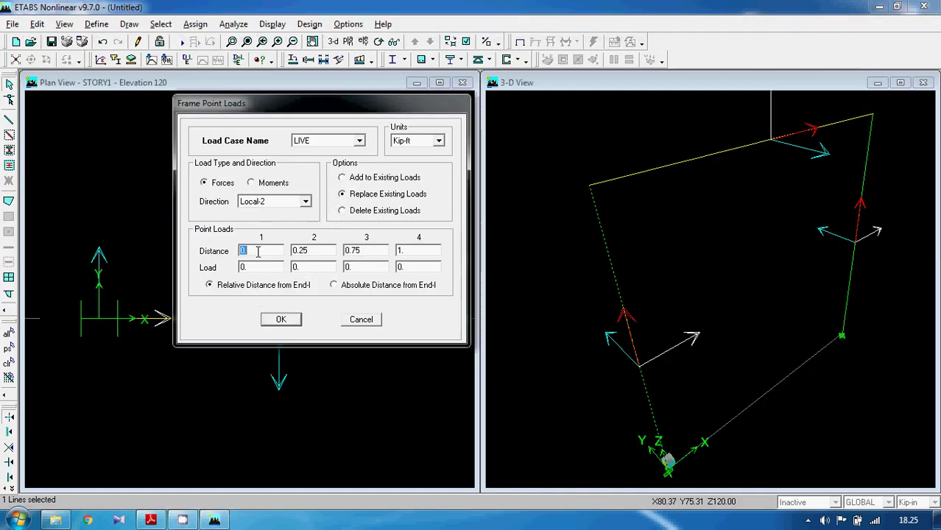
click(280, 318)
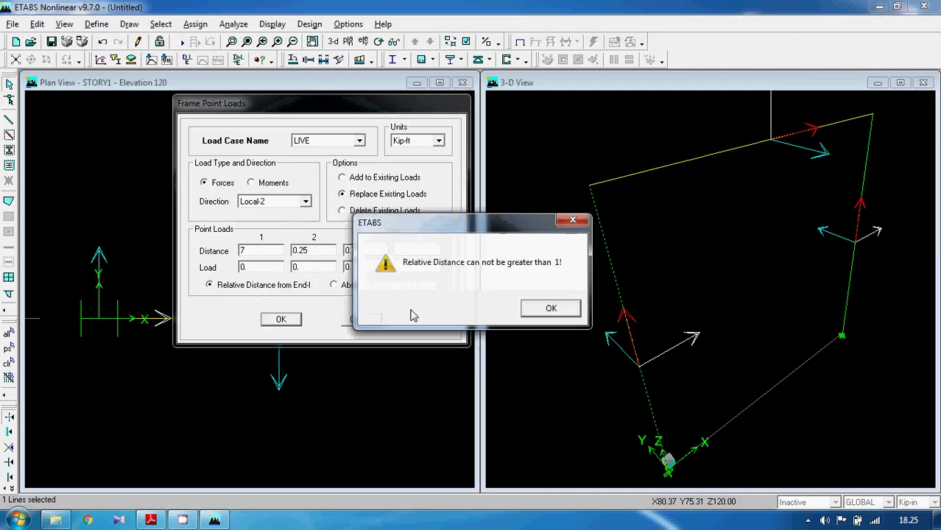
click(526, 309)
- Assign the column a 100 kip point load at an absolute distance of 7 ft from End-I
click(333, 285)
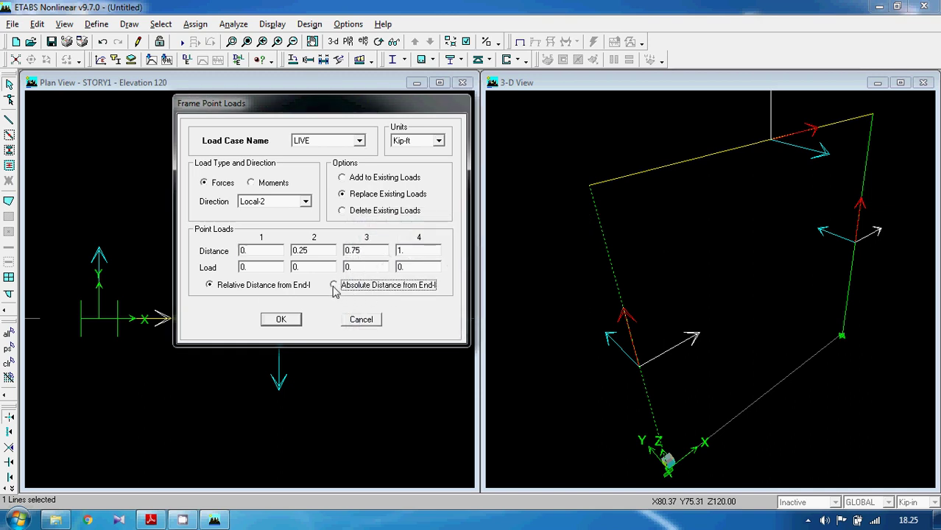
double_click(261, 252)
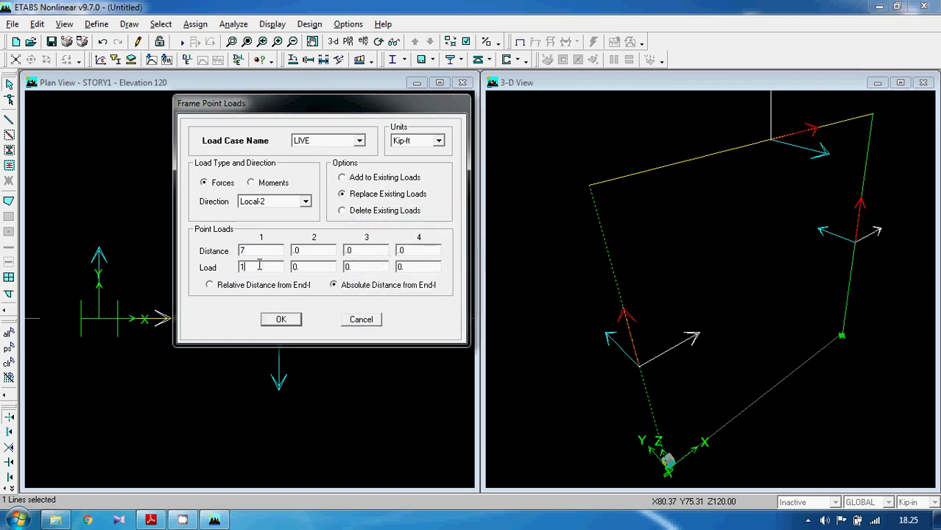
click(287, 321)
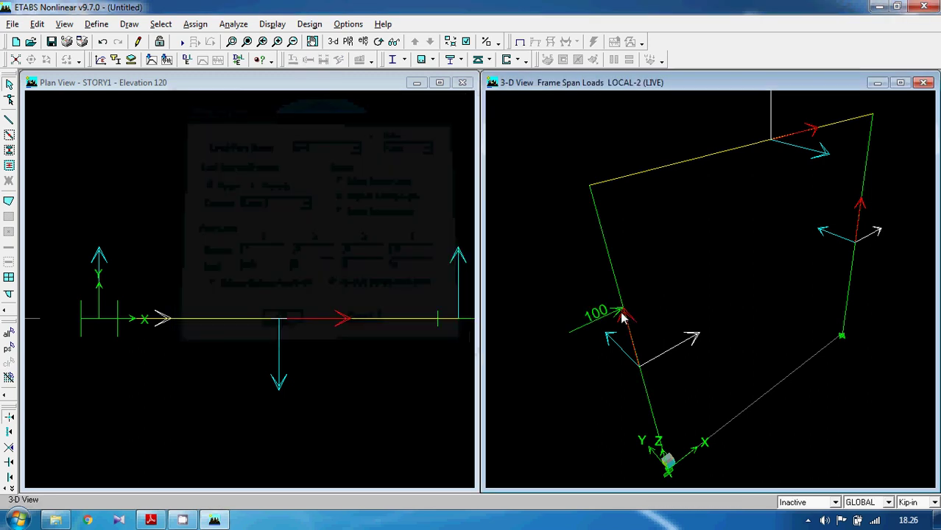
- Check the beam's load in the PDF sketch and start a frame point load assignment on the W10X22 beam
click(151, 521)
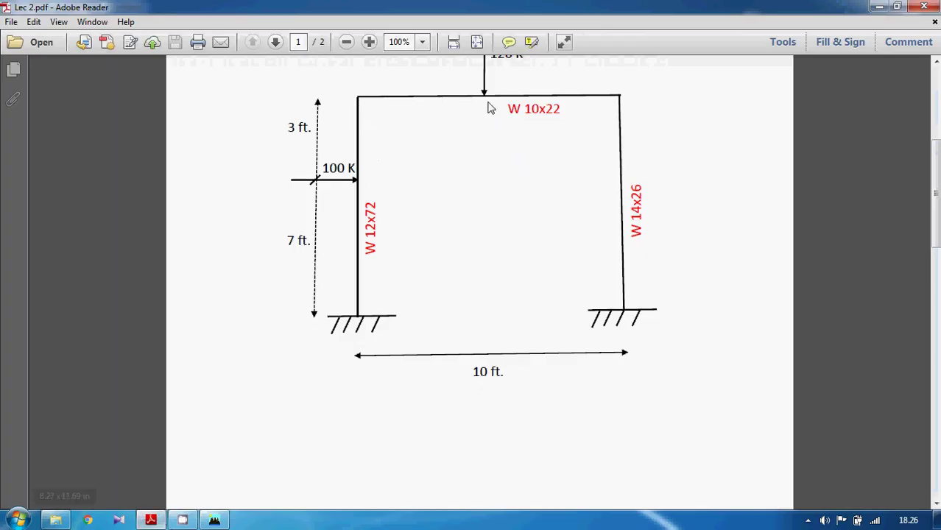
scroll(505, 152, up, 2)
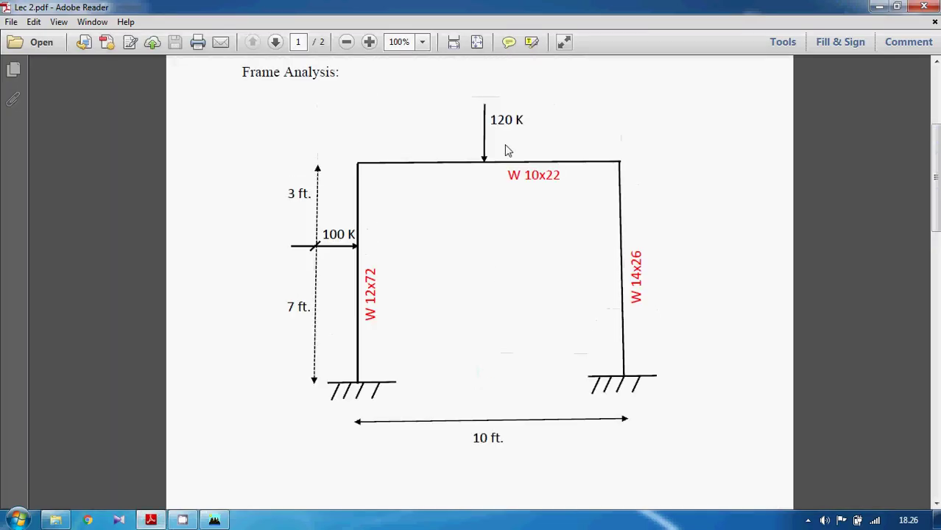
click(214, 520)
click(202, 27)
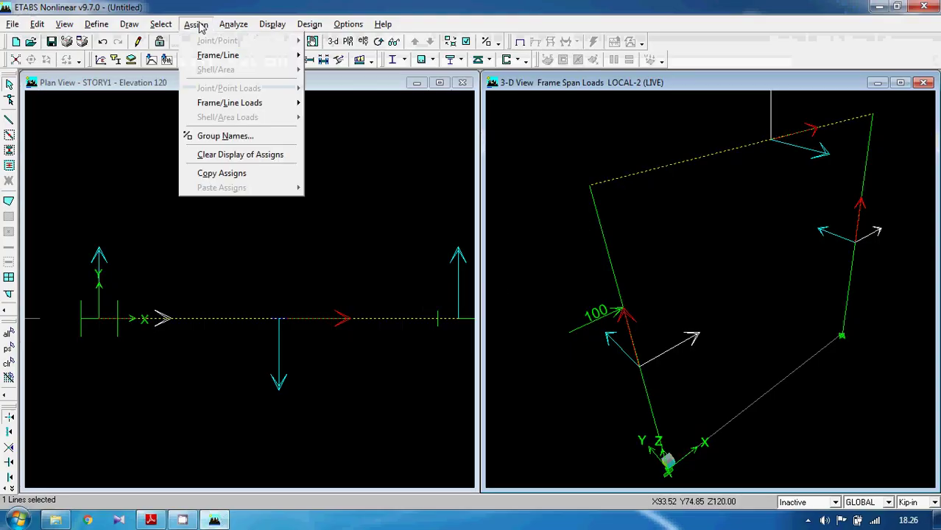
mouse_move(252, 104)
click(327, 105)
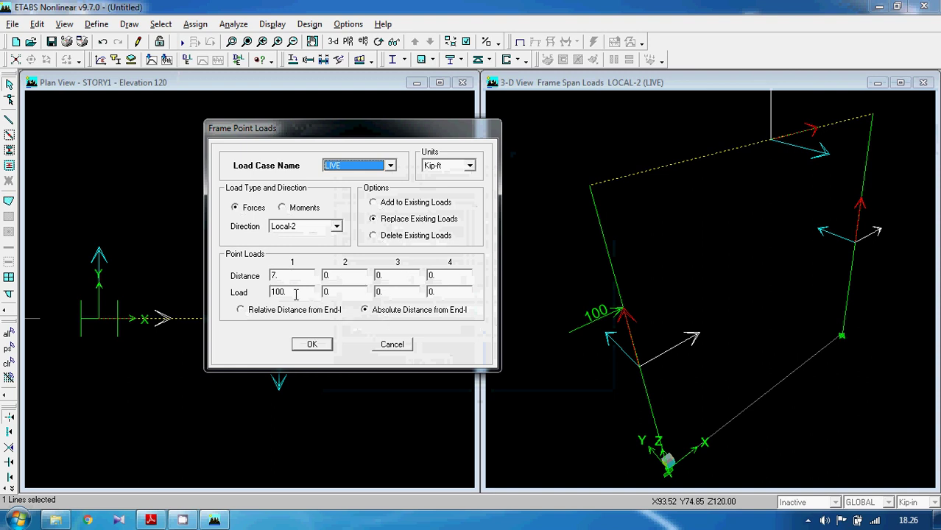
- Assign the beam a -120 kip LIVE point load in Local-2 at an absolute distance of 5 ft from End-I, checking its direction in the sketch
double_click(287, 275)
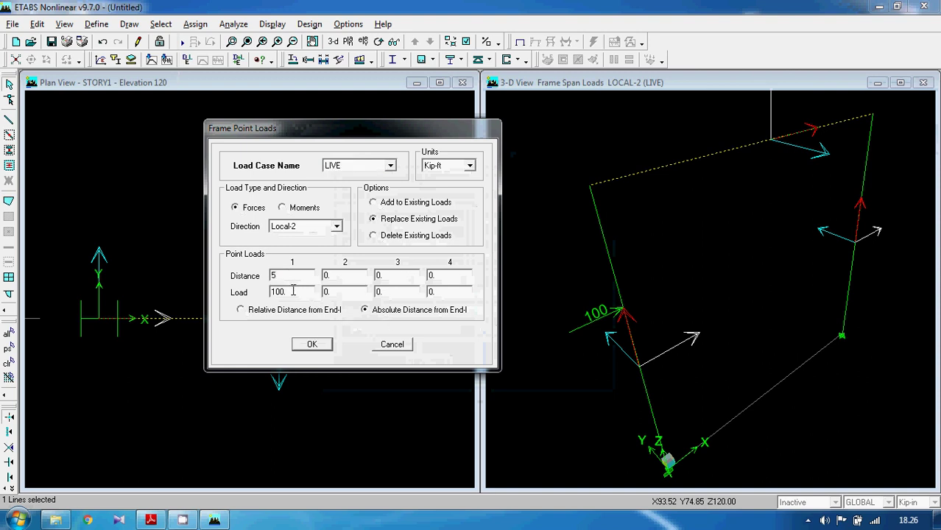
double_click(293, 291)
text(12)
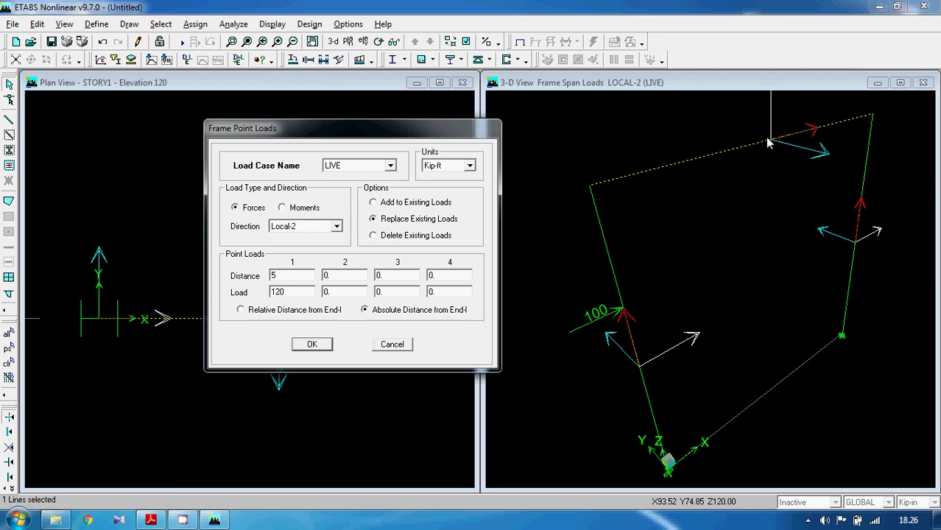
click(152, 520)
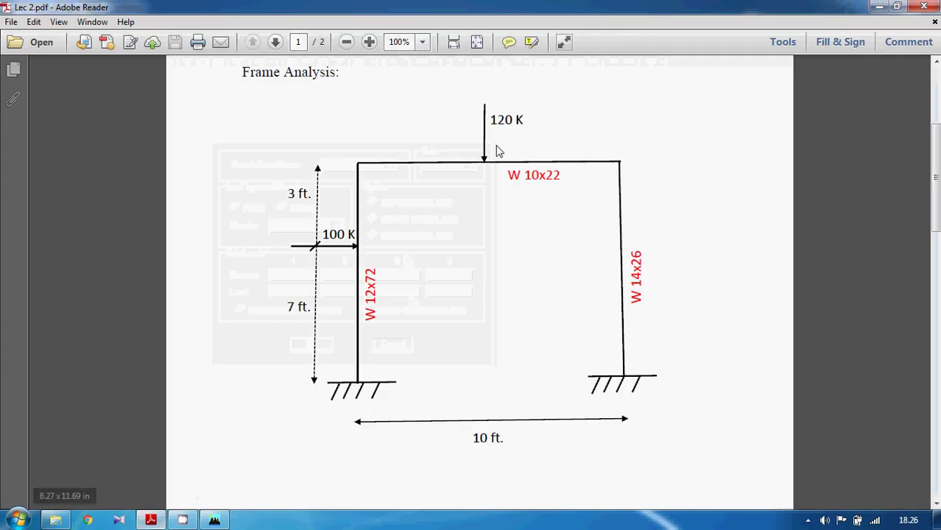
click(215, 520)
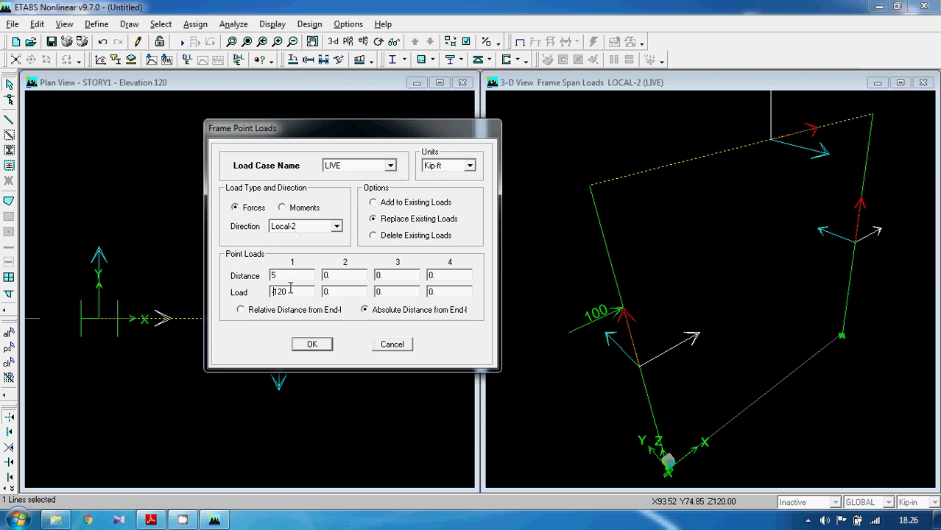
click(312, 345)
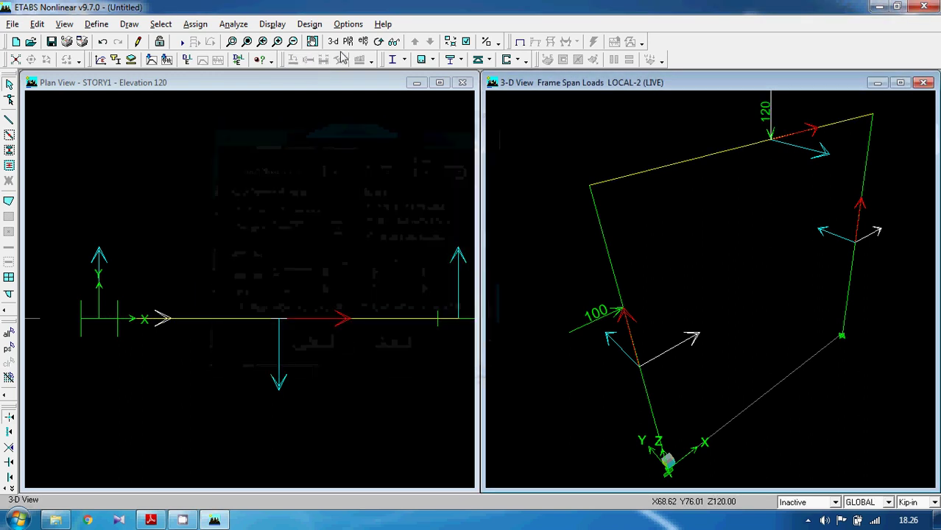
- Save the model as frame 1.EDB, replacing the existing file, and run the analysis
click(312, 41)
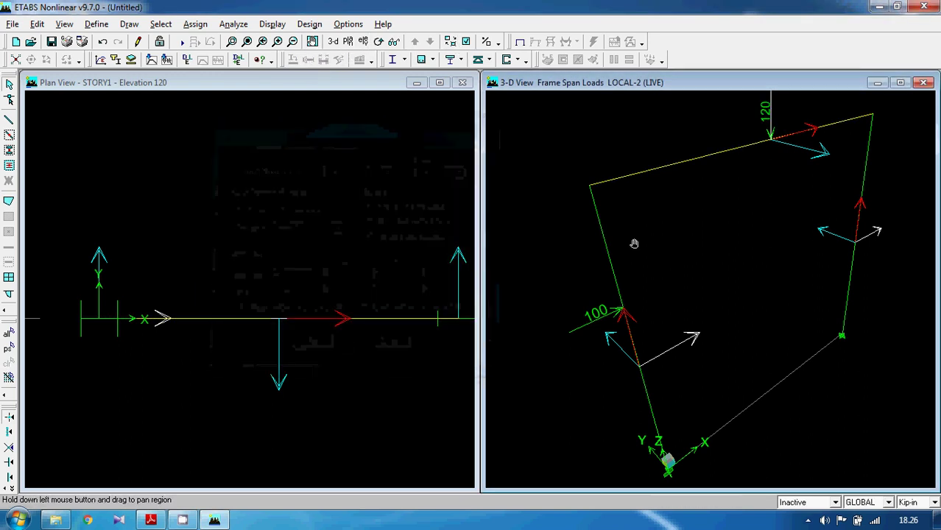
drag(750, 248, 744, 343)
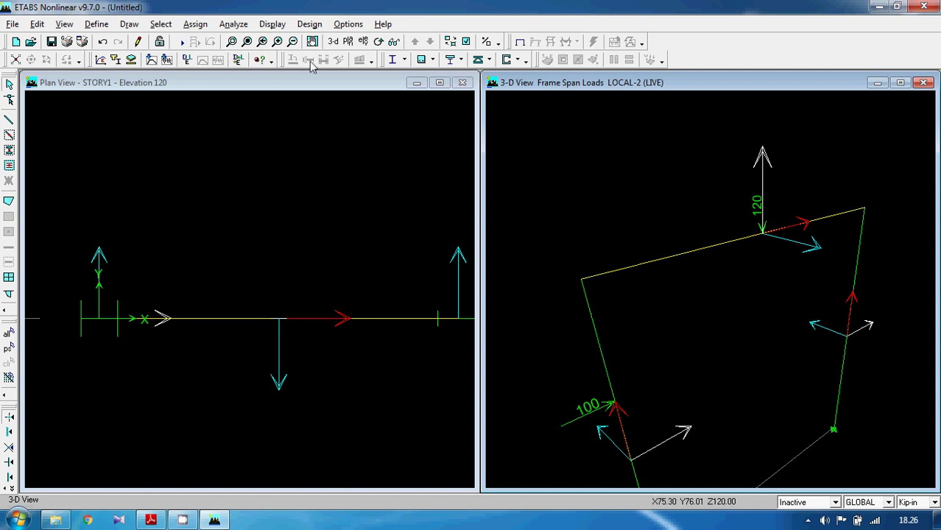
key(F8)
drag(664, 297, 678, 271)
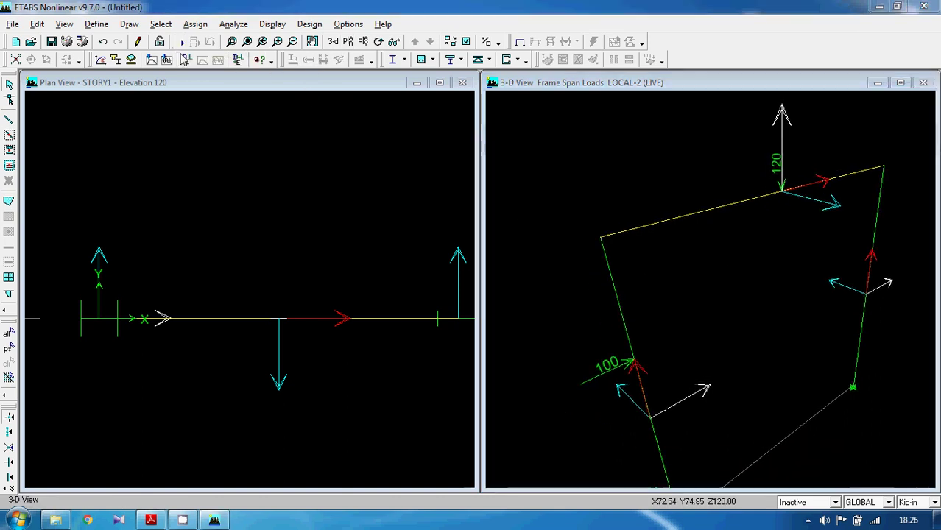
key(ctrl+s)
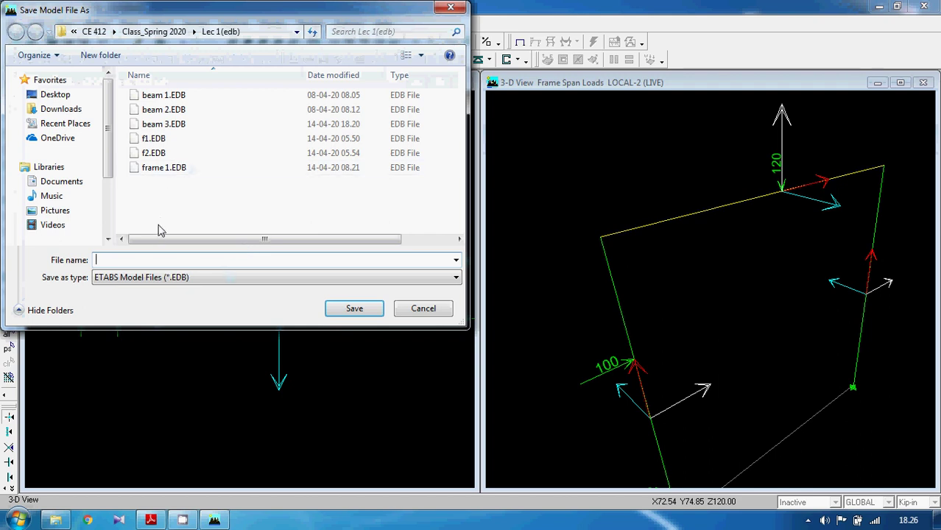
click(165, 167)
click(337, 309)
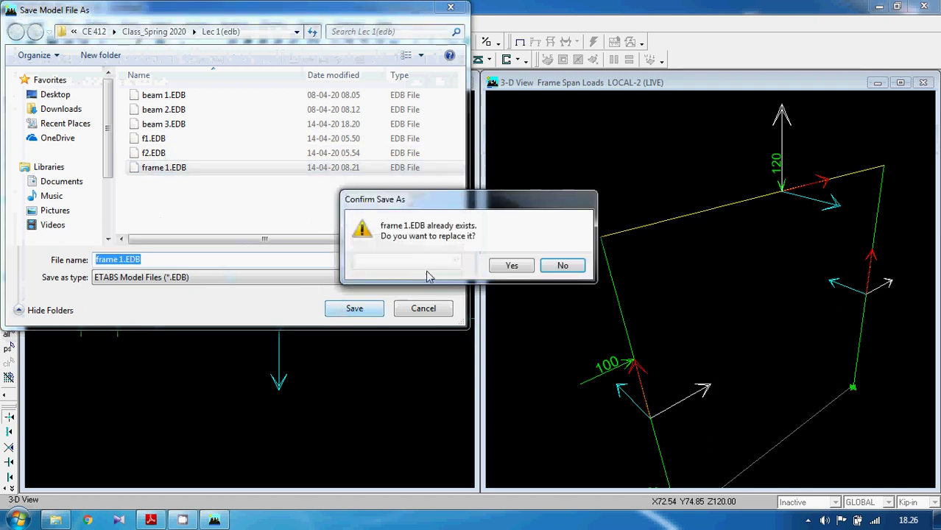
click(510, 263)
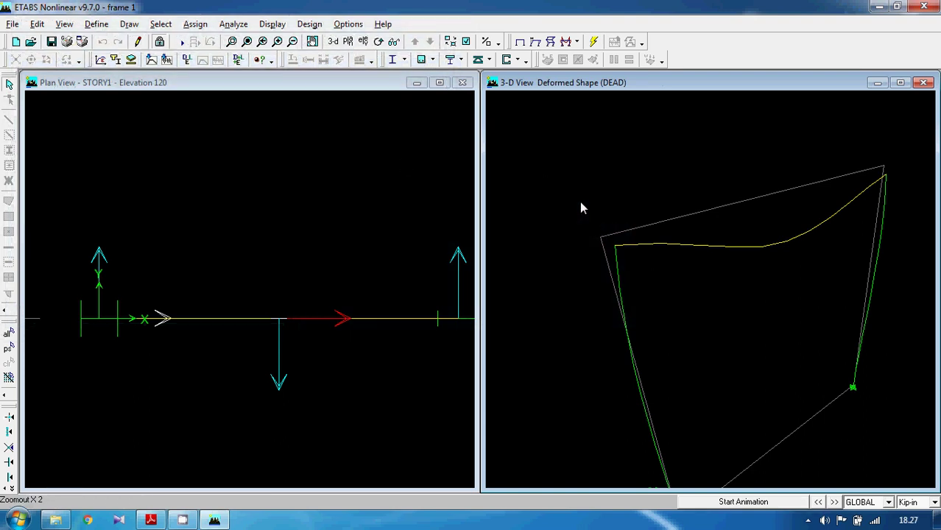
- Display the support reactions for the LIVE static load in the 3-D view
click(293, 43)
click(293, 42)
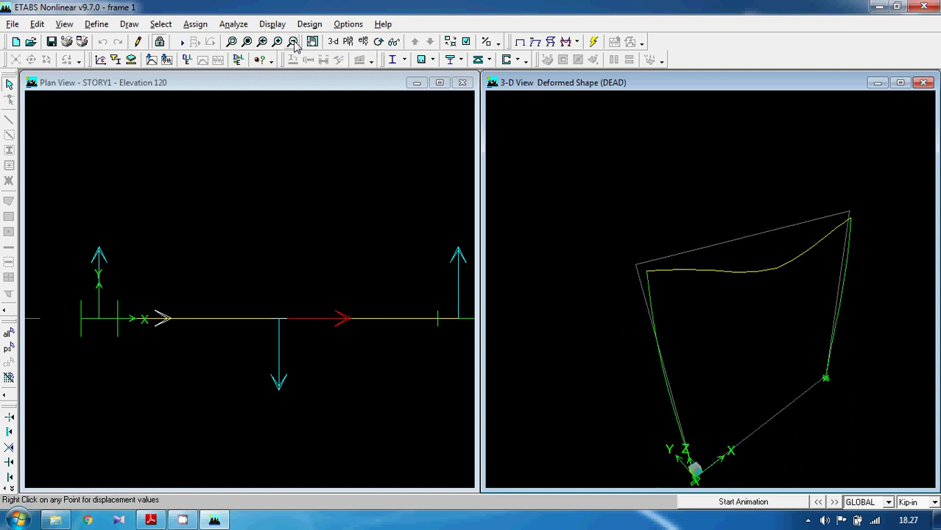
click(293, 43)
click(312, 41)
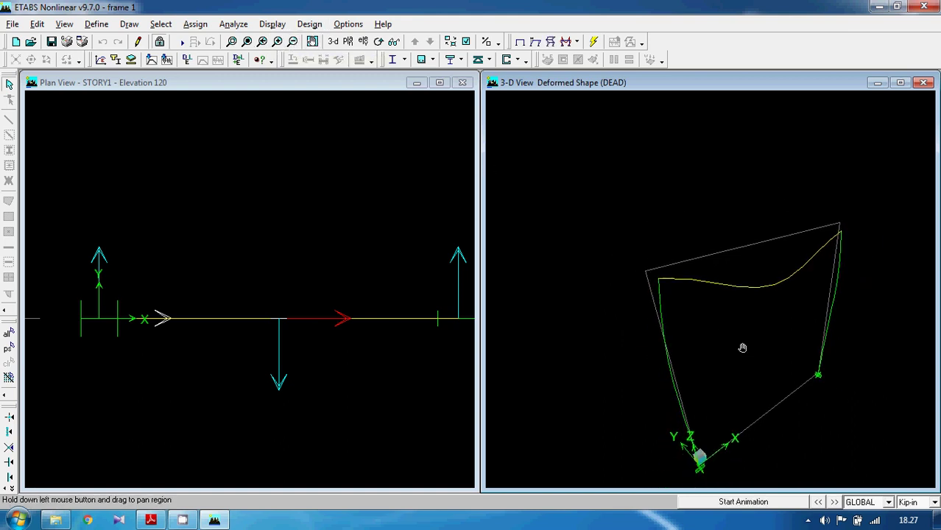
drag(742, 348, 712, 289)
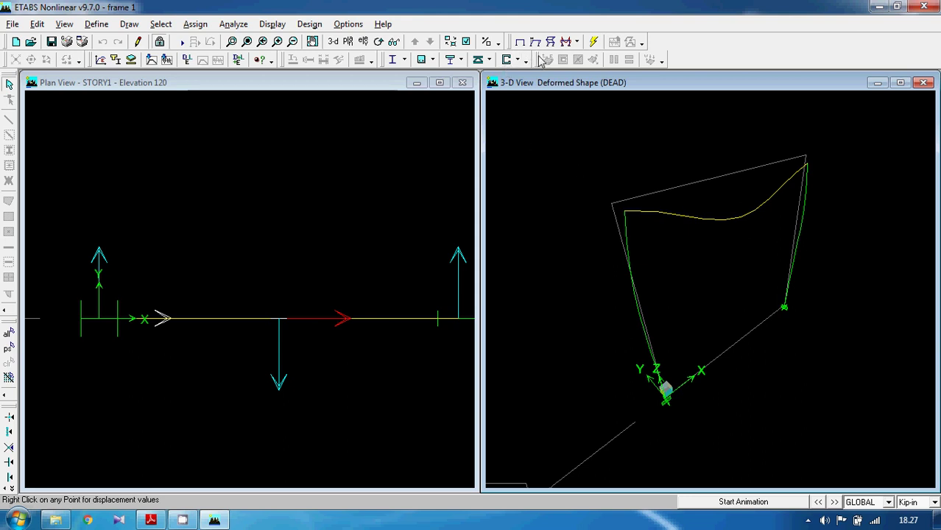
click(577, 43)
click(585, 57)
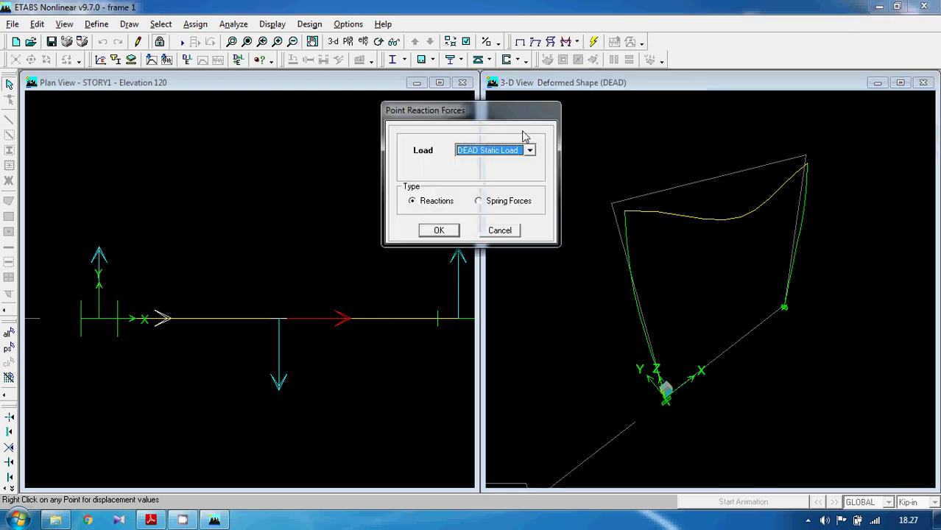
click(530, 151)
click(483, 170)
click(444, 232)
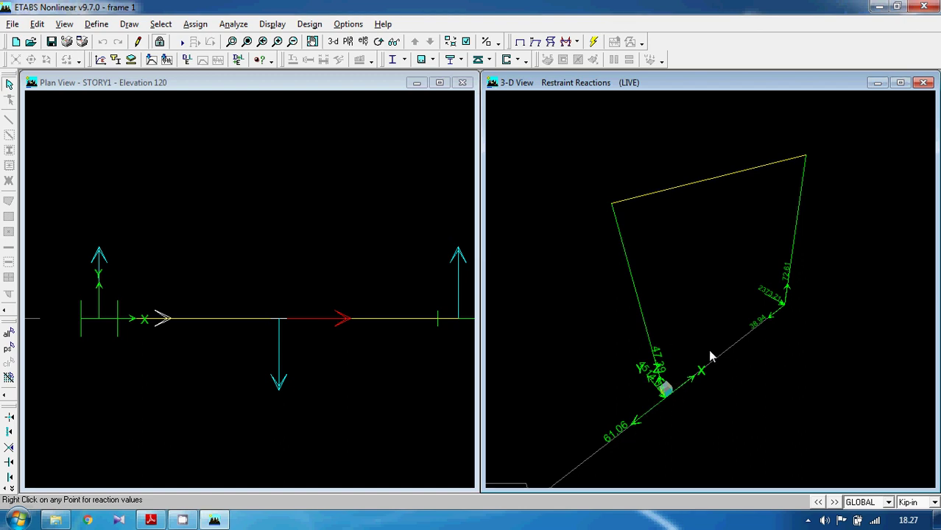
- Show the Support Reactions table from the analysis results, review it and close it
click(271, 24)
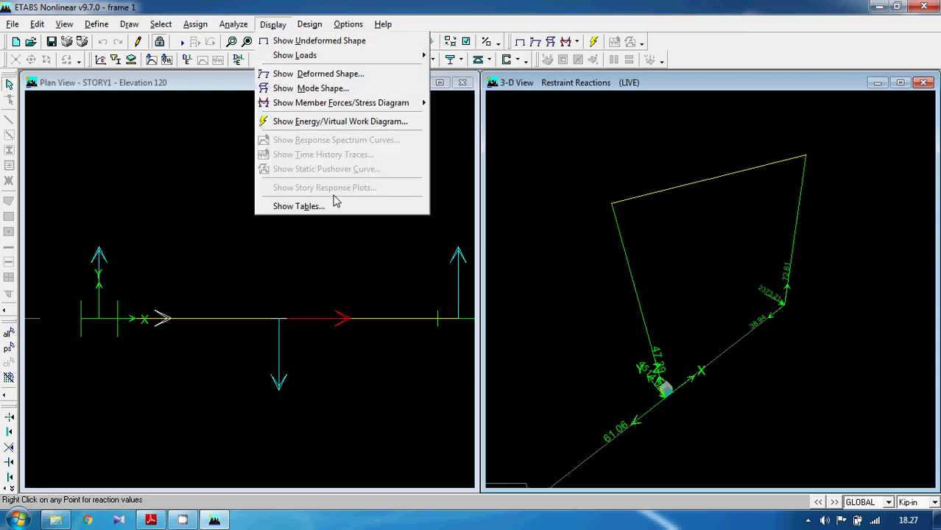
click(298, 206)
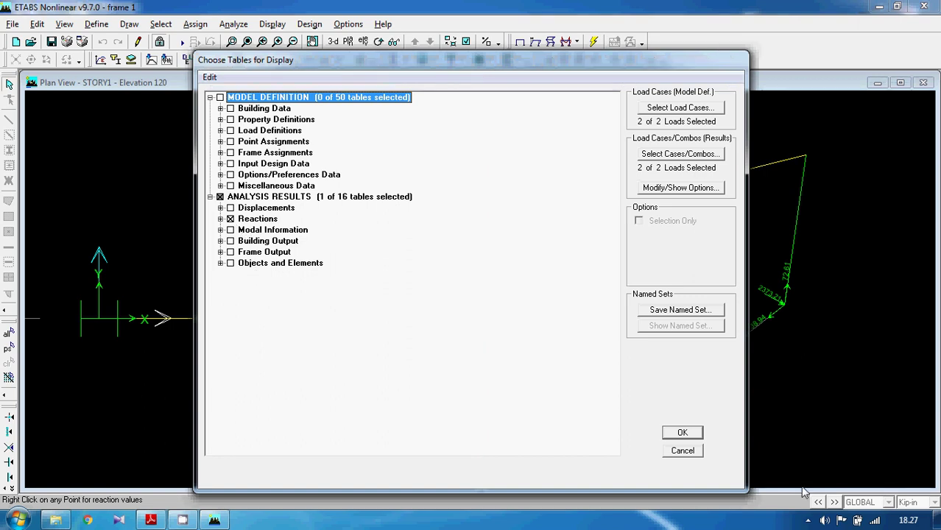
click(221, 230)
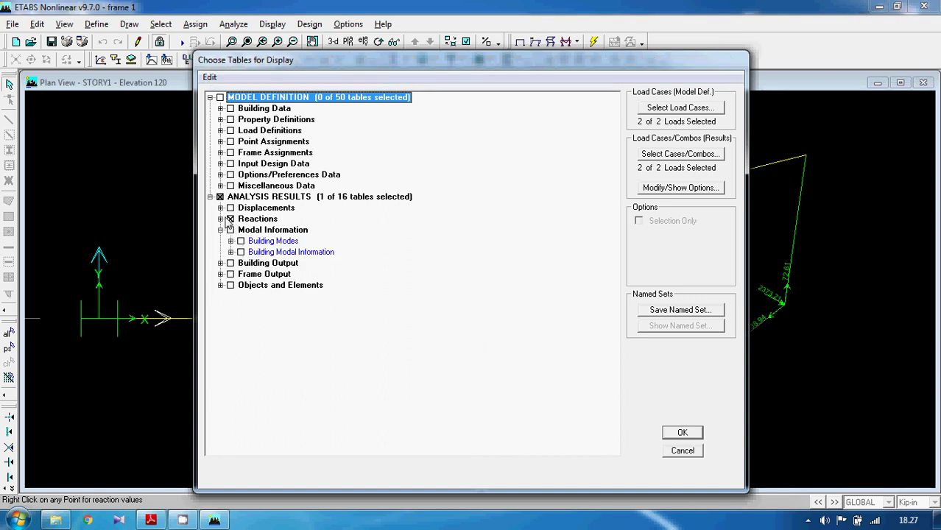
click(221, 230)
click(220, 218)
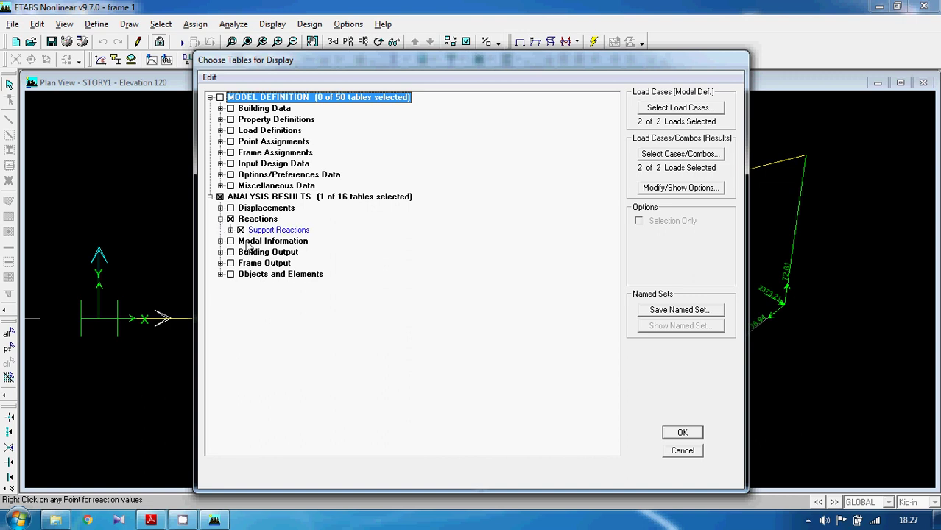
click(683, 433)
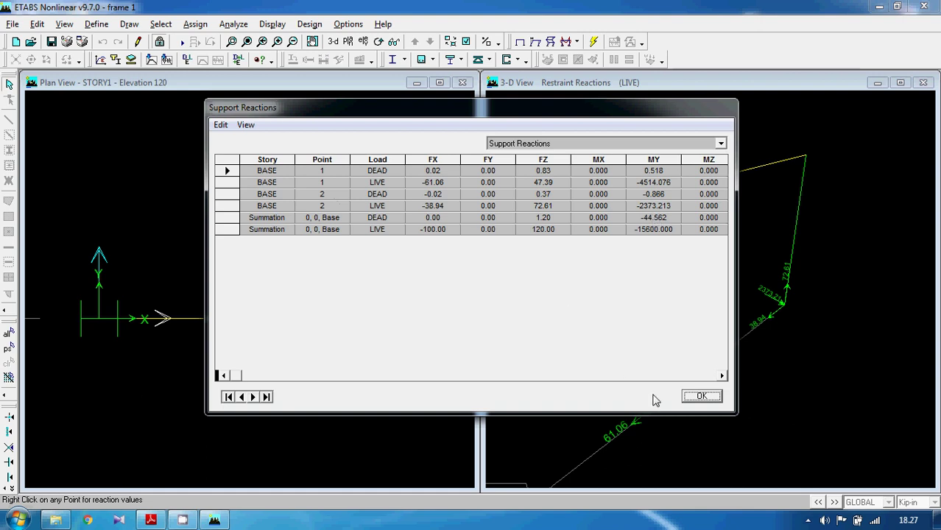
click(701, 397)
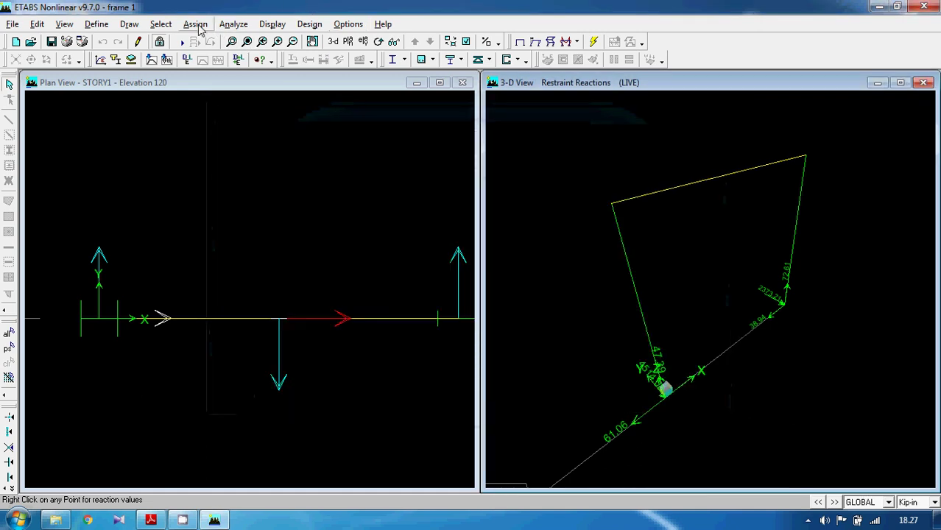
- Turn on point labels and apply the view options to all windows
click(466, 42)
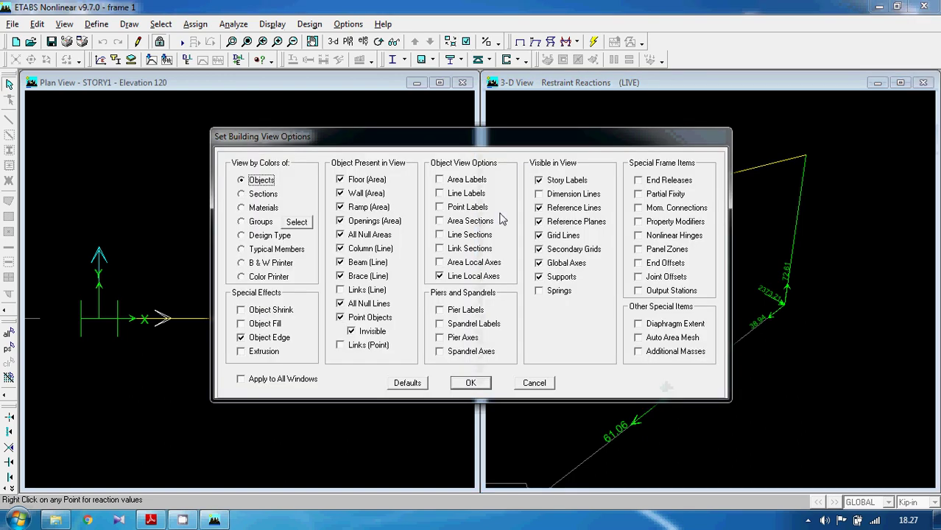
click(440, 208)
click(299, 381)
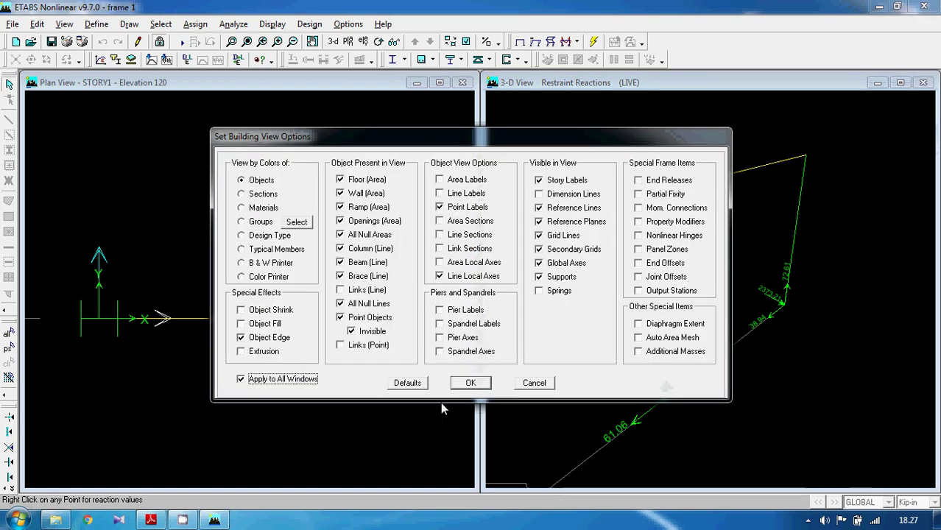
click(470, 384)
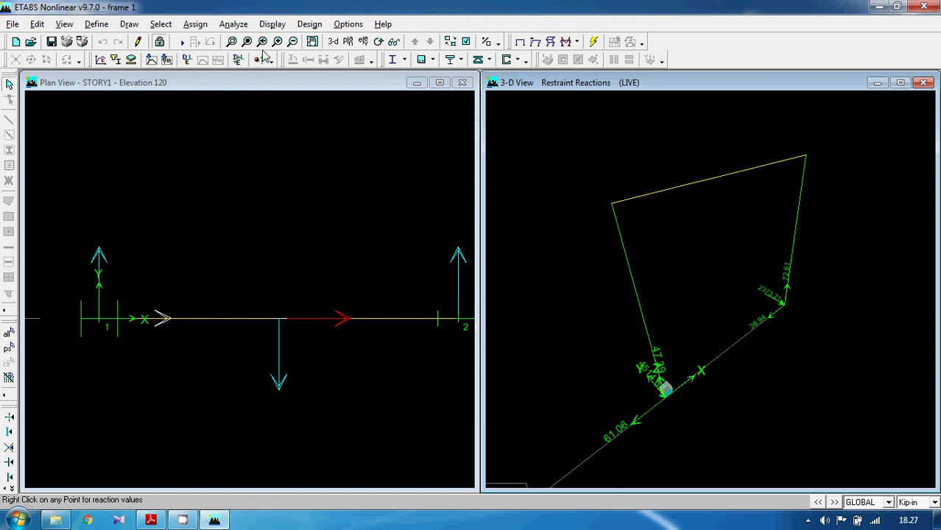
- Reopen the Support Reactions table and compare the forces and moments at points 1 and 2 with the 3-D view's reactions
click(272, 24)
click(298, 206)
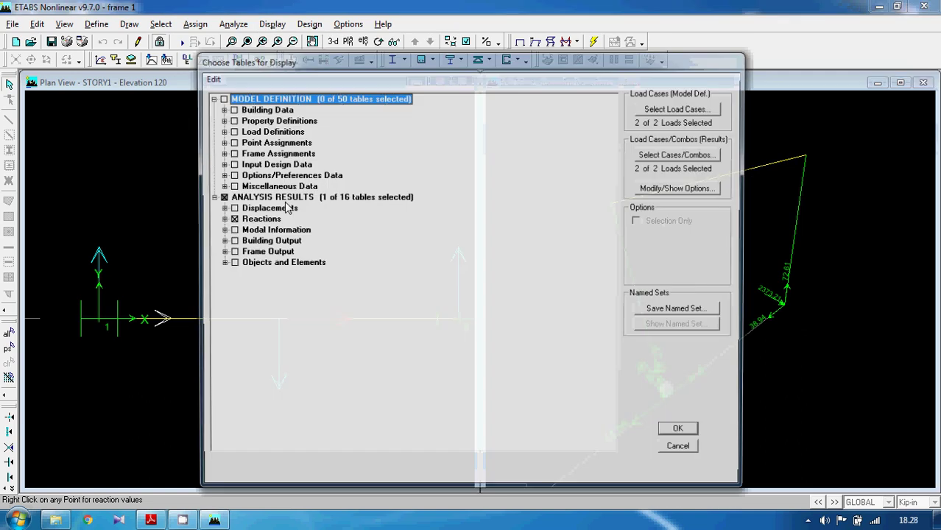
click(682, 433)
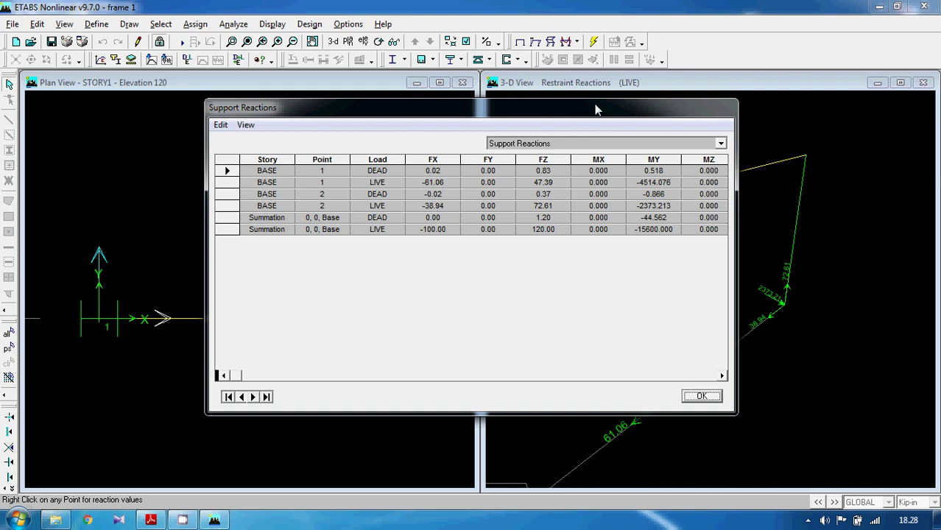
drag(595, 107, 458, 107)
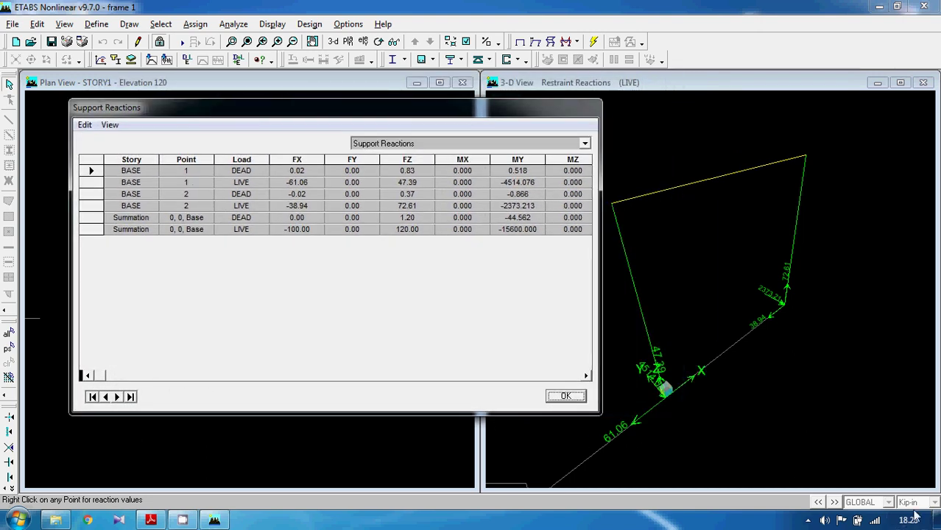
drag(534, 106, 514, 108)
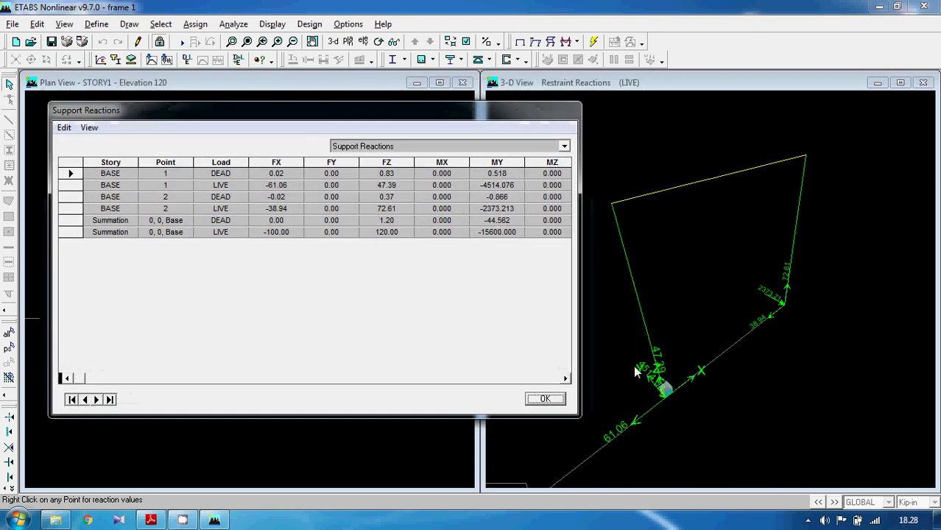
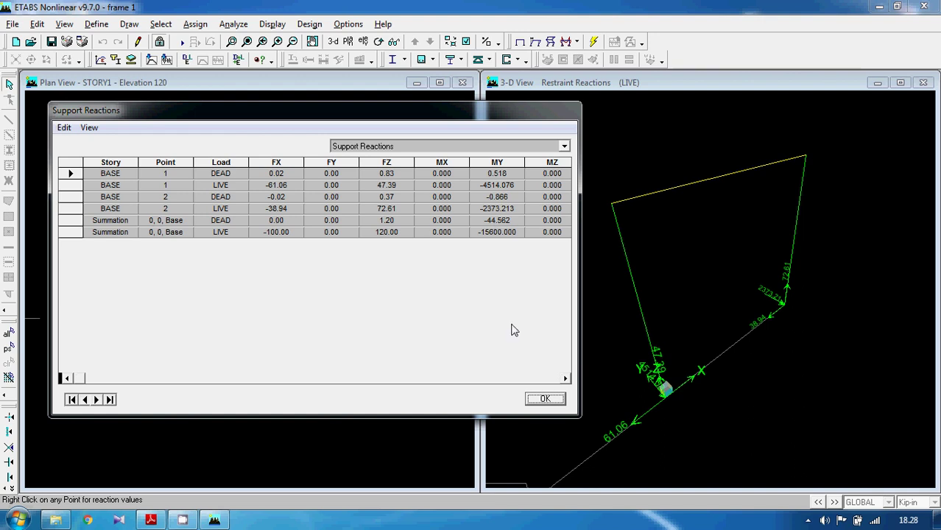
click(543, 398)
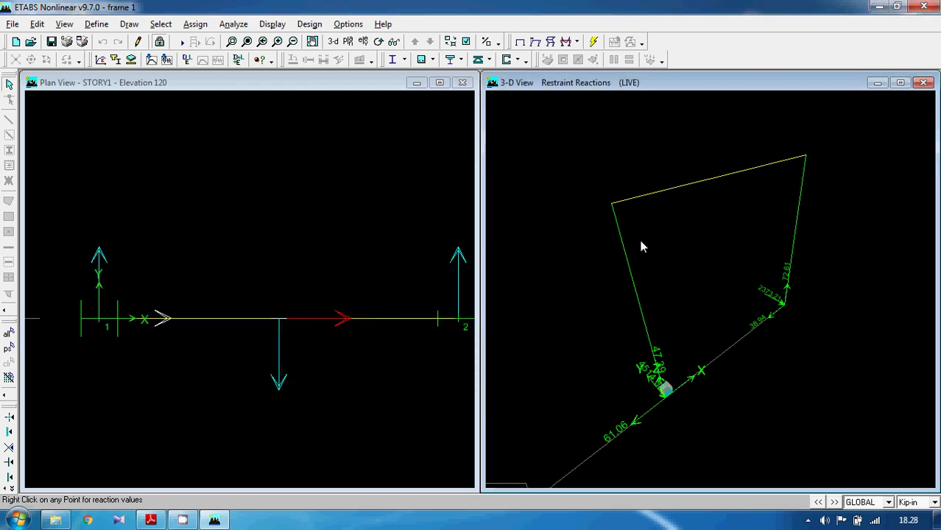
- Save the changes to frame 1 and start a new model without initializing it from an existing .edb file
click(13, 24)
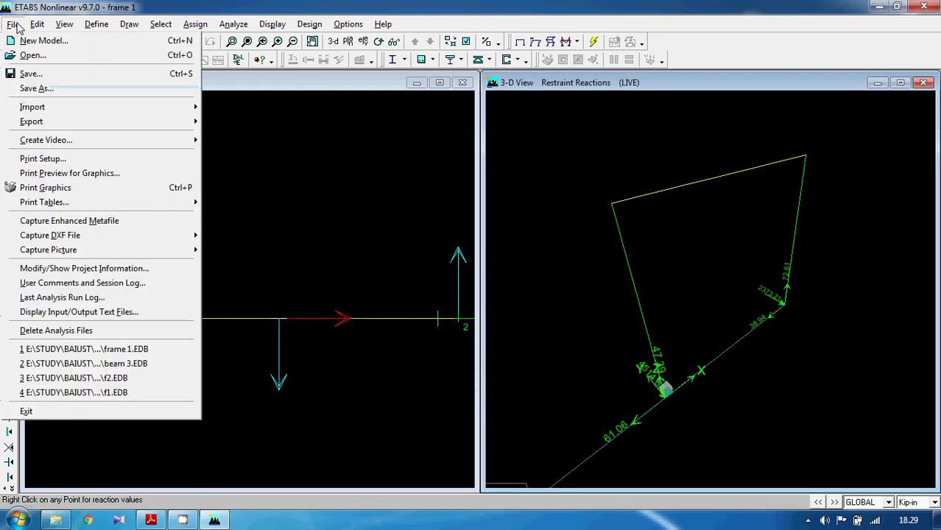
click(22, 42)
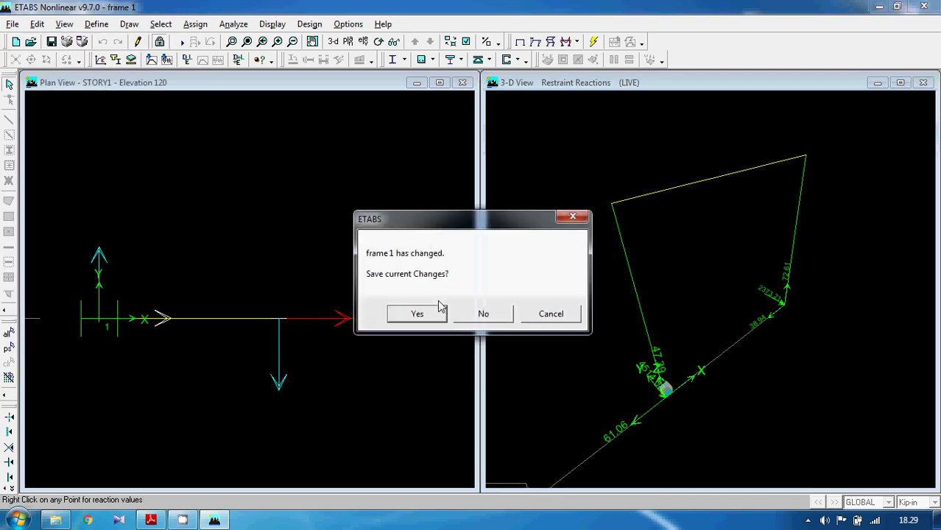
click(417, 311)
click(546, 291)
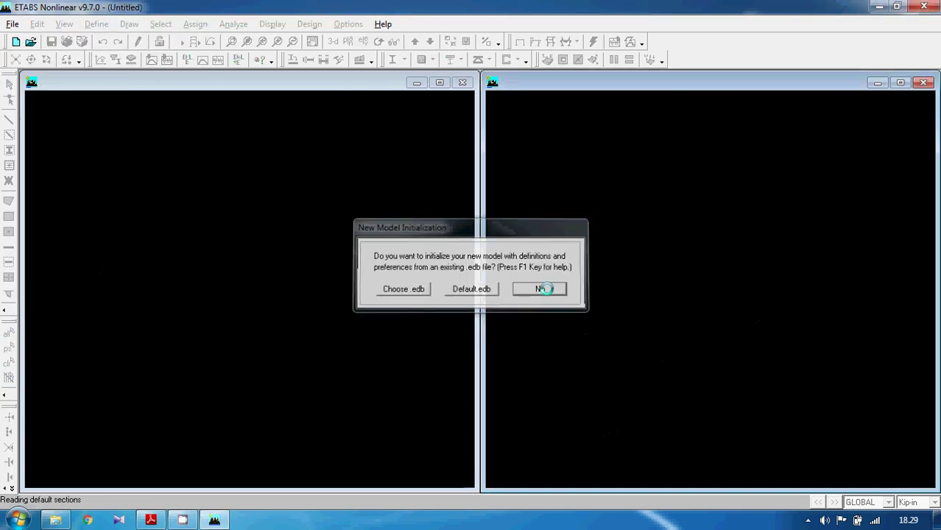
- Switch to Lec 2.pdf in Adobe Reader and examine the dimensions, sections and loads of the frame on page 2
click(151, 520)
scroll(361, 357, down, 5)
scroll(362, 363, down, 5)
scroll(361, 362, up, 1)
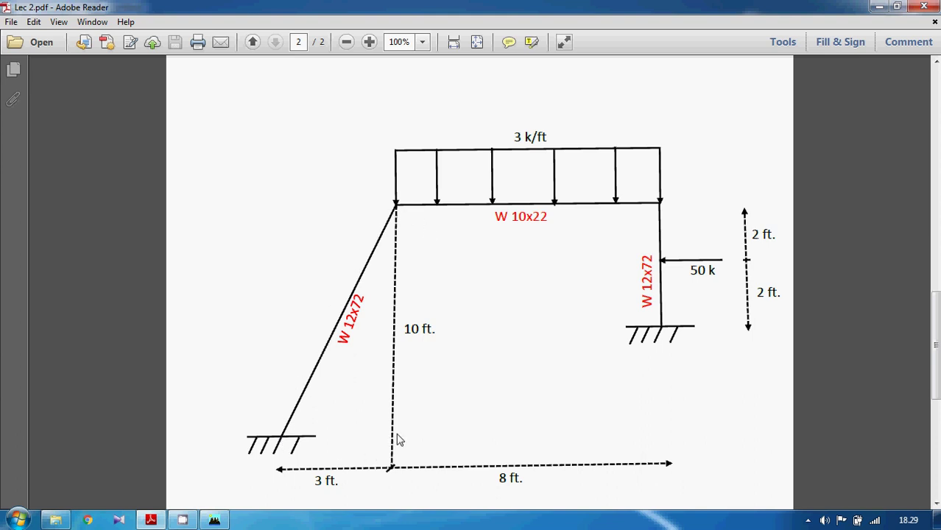
click(169, 521)
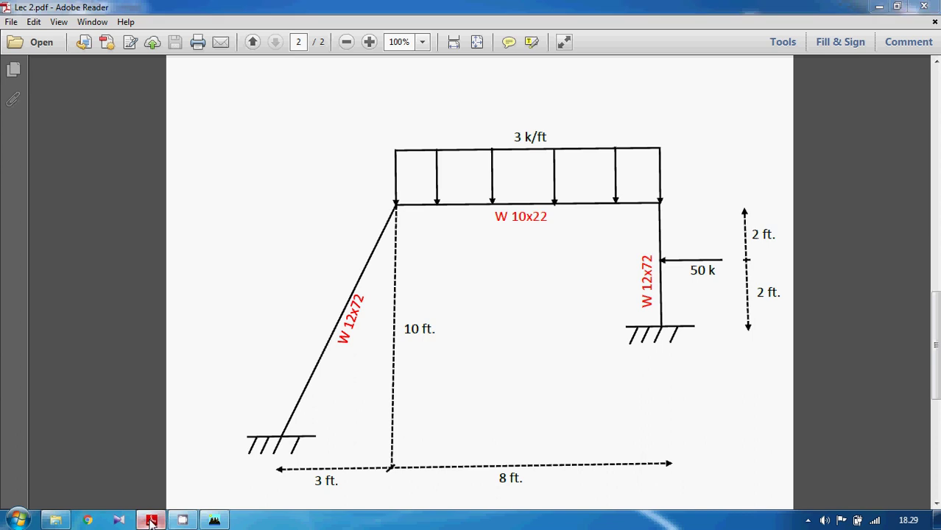
- Set 3 grid lines in the X direction and 1 in the Y direction, with units in Kip-ft
double_click(407, 170)
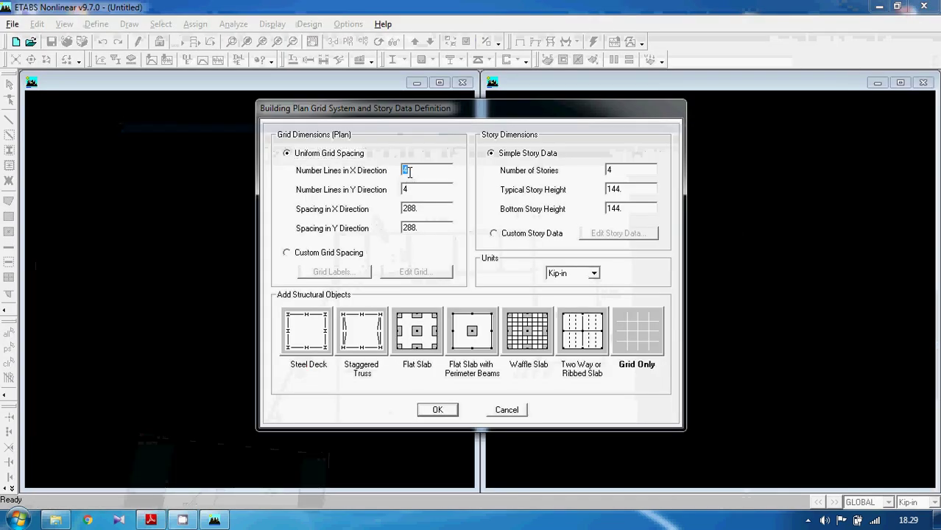
text(3)
click(566, 274)
click(566, 274)
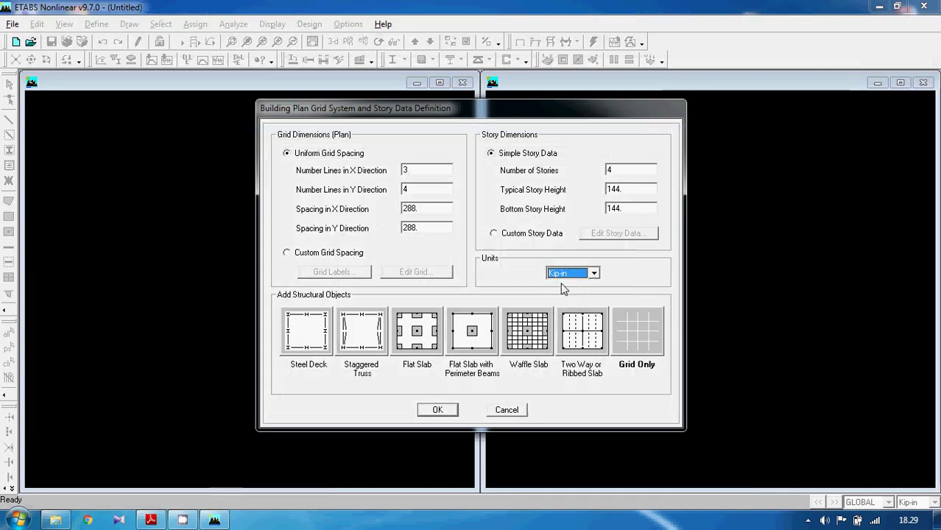
click(566, 274)
click(561, 299)
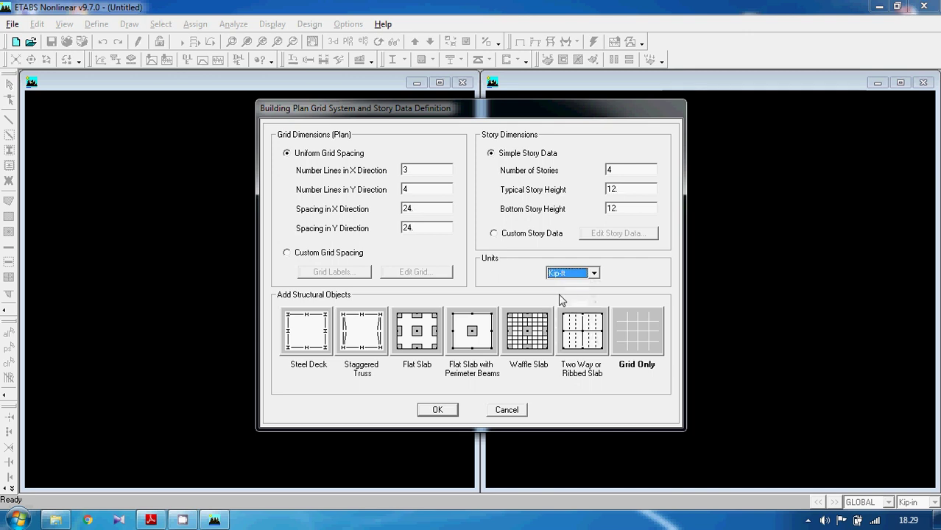
double_click(407, 189)
text(1)
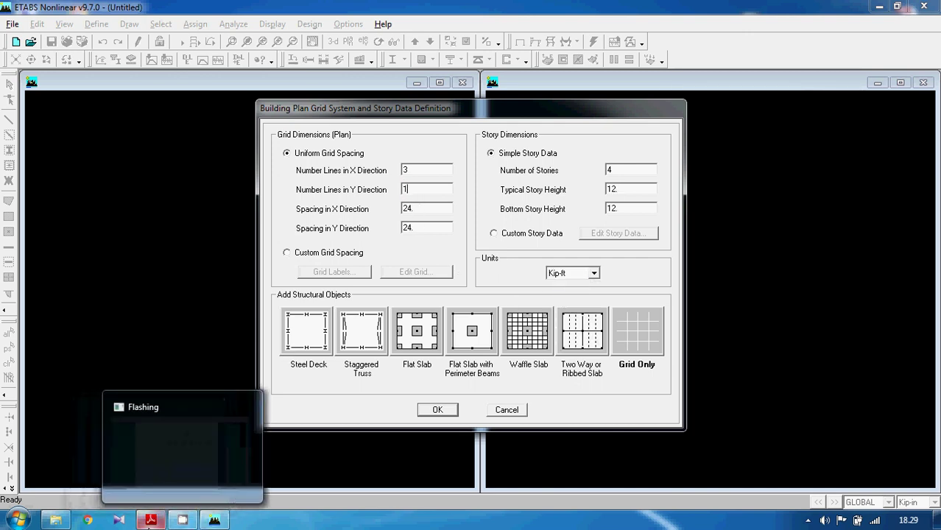
- Use custom grid spacing, checked against the PDF drawing, with 3 ft after grid line A and 8 ft after grid line B
click(204, 521)
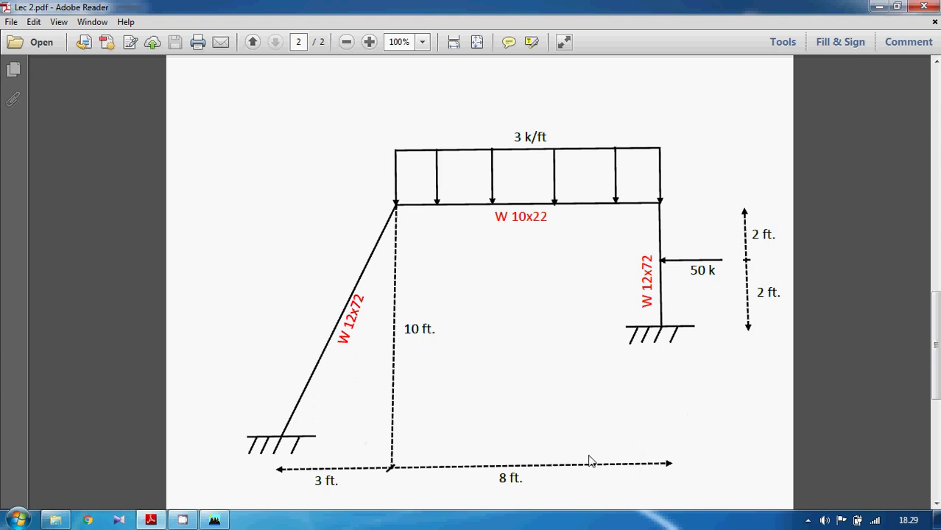
click(214, 521)
click(328, 253)
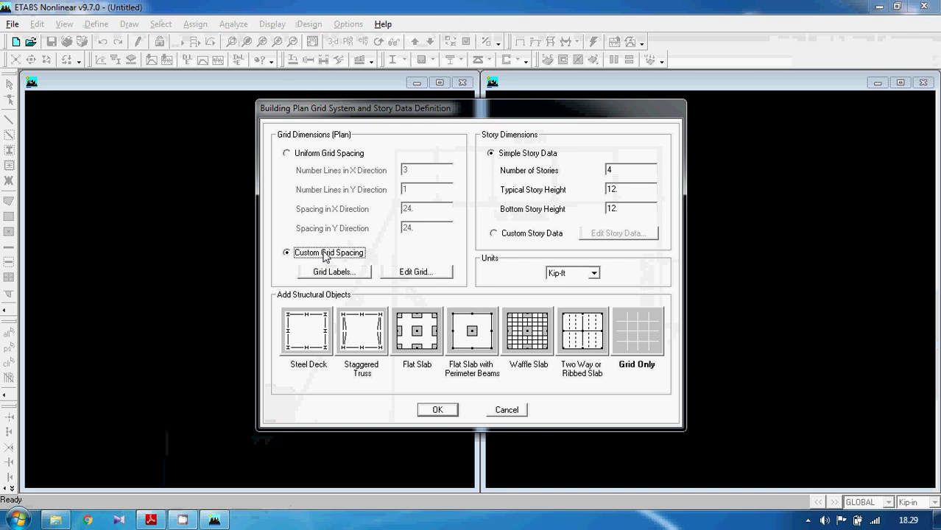
click(408, 271)
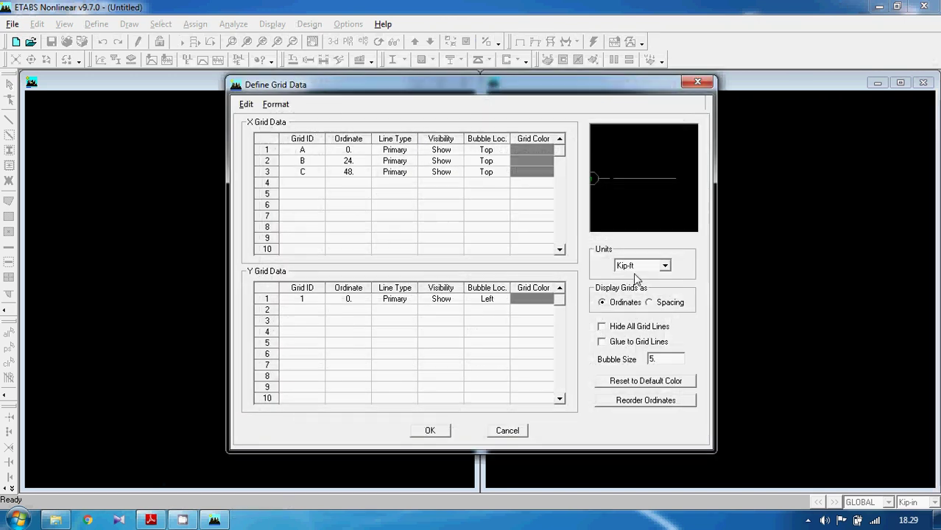
click(648, 302)
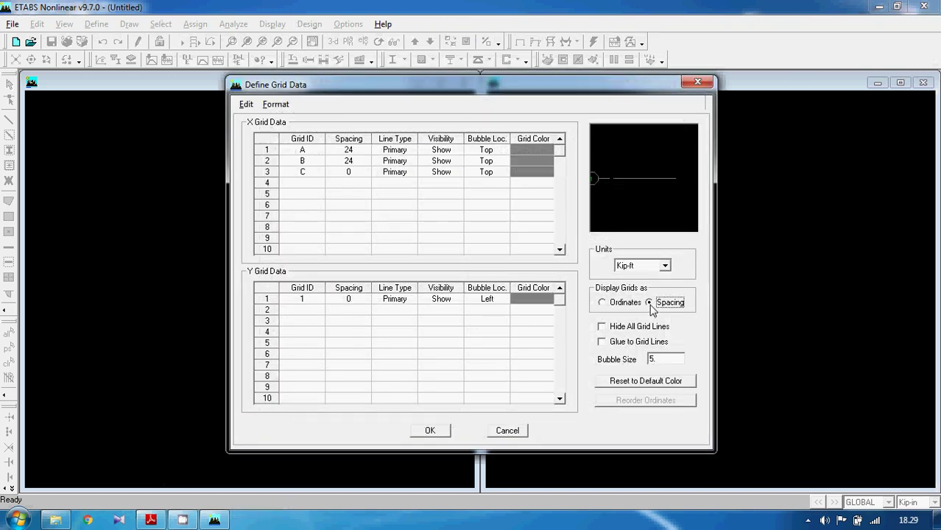
click(346, 151)
text(3)
key(Return)
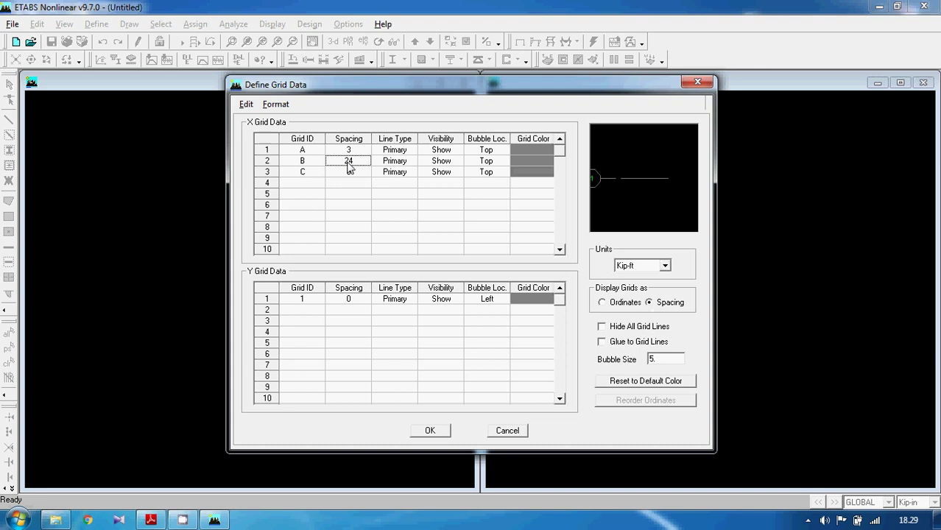
text(8)
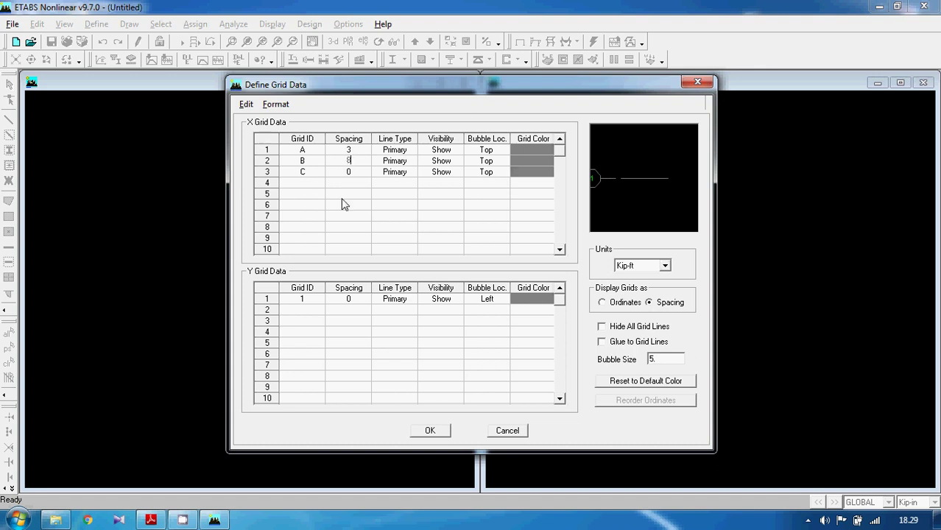
click(150, 520)
click(144, 521)
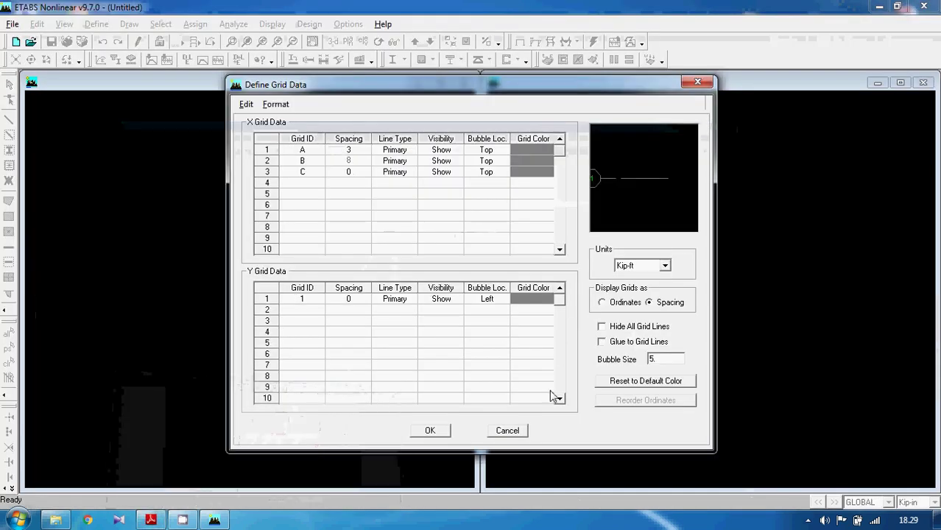
click(429, 431)
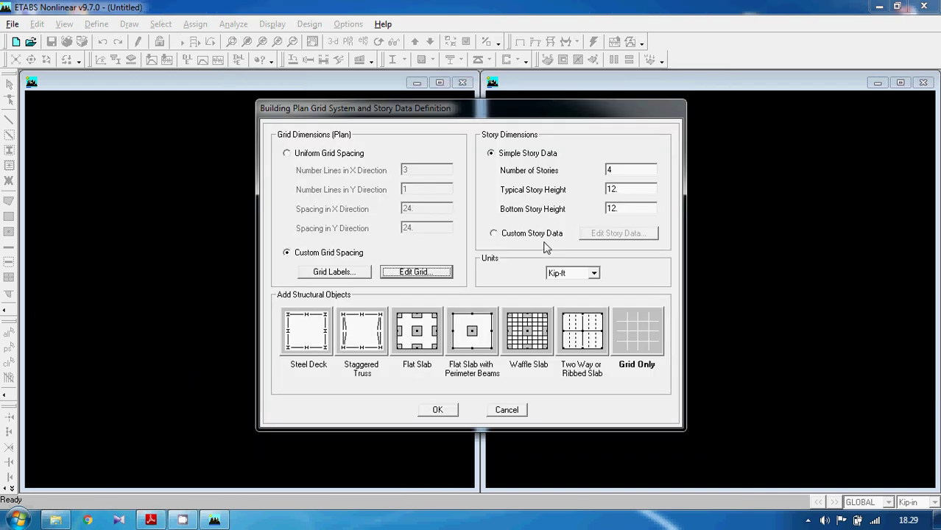
- Define 2 stories from the PDF drawing's heights, with a bottom story height of 6 ft and a typical story height of 4 ft
double_click(609, 173)
text(1)
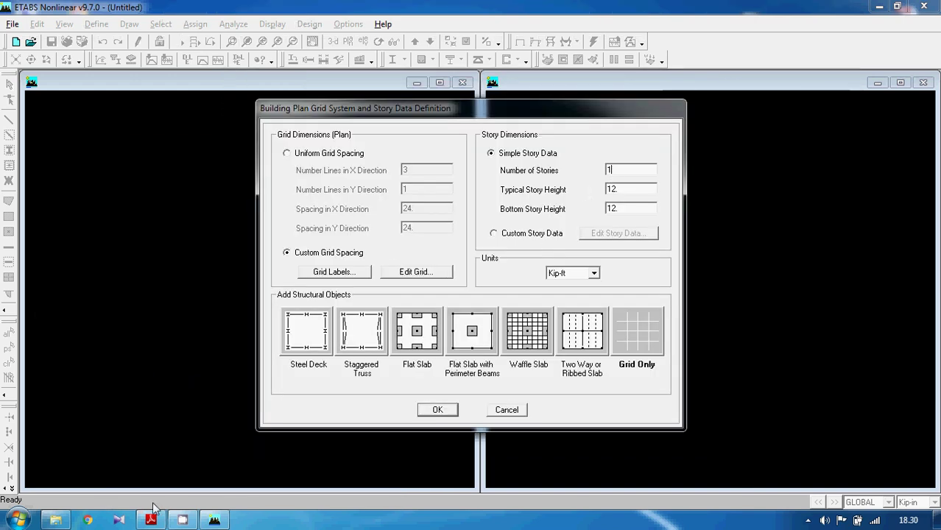
click(151, 520)
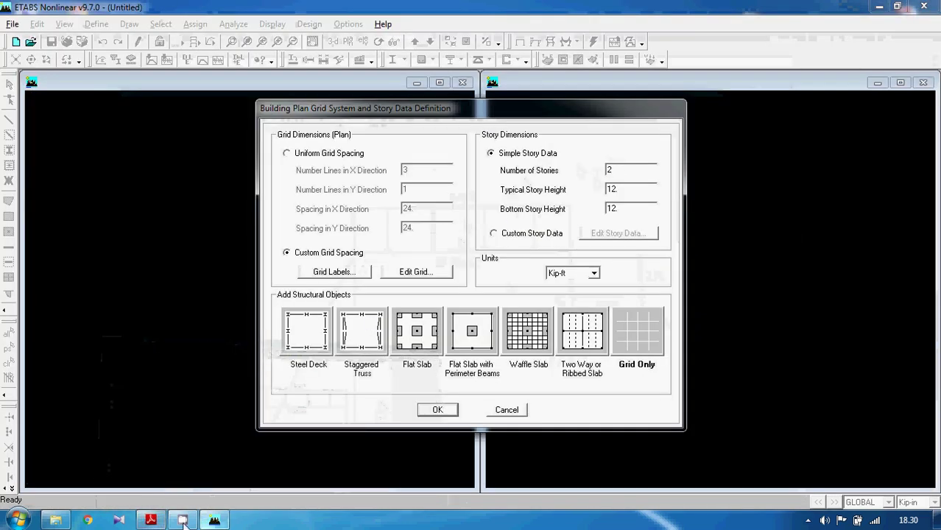
click(151, 520)
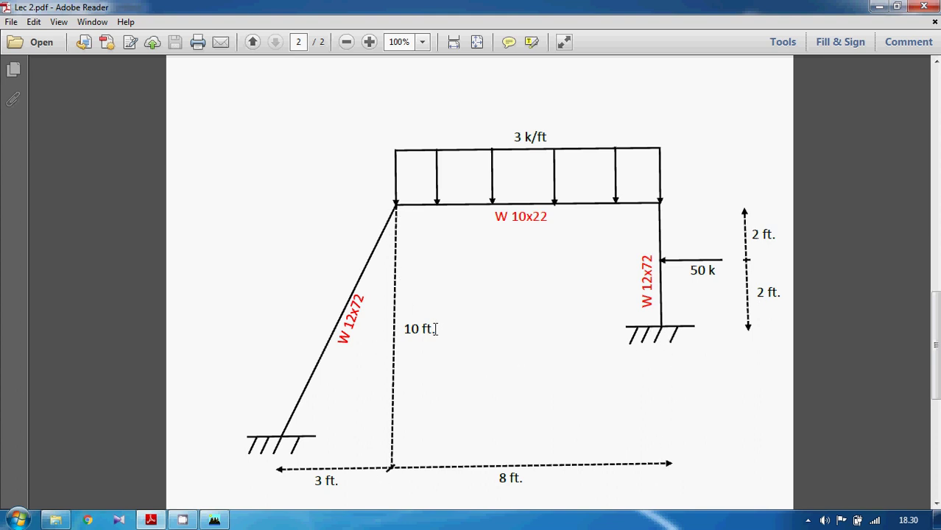
click(214, 520)
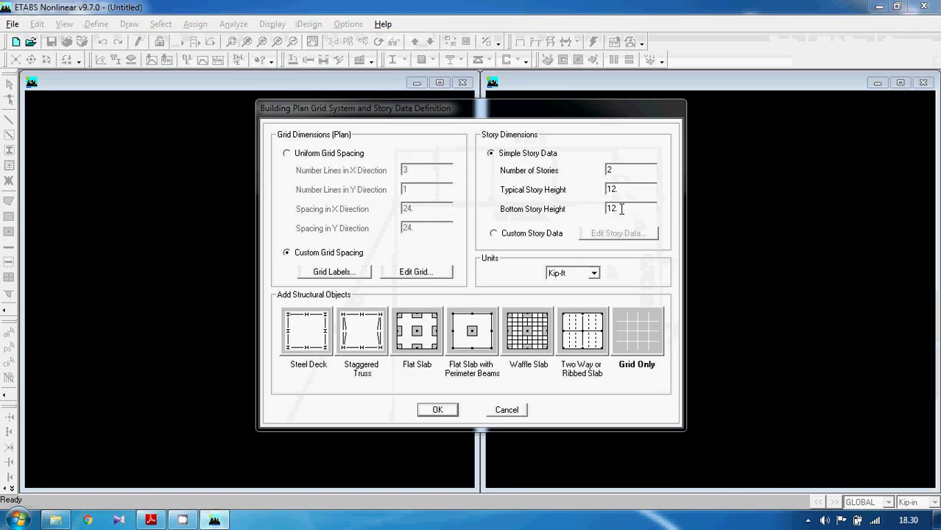
double_click(615, 209)
text(6)
double_click(627, 190)
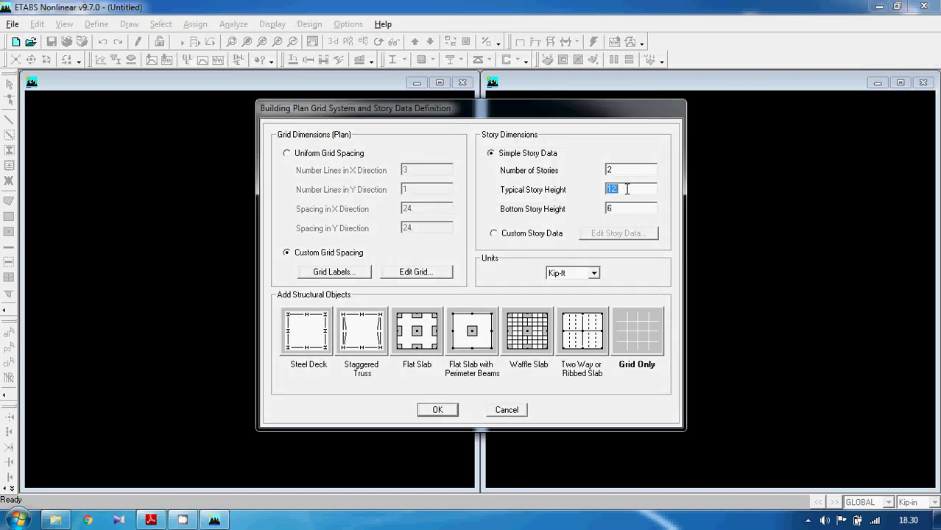
text(4)
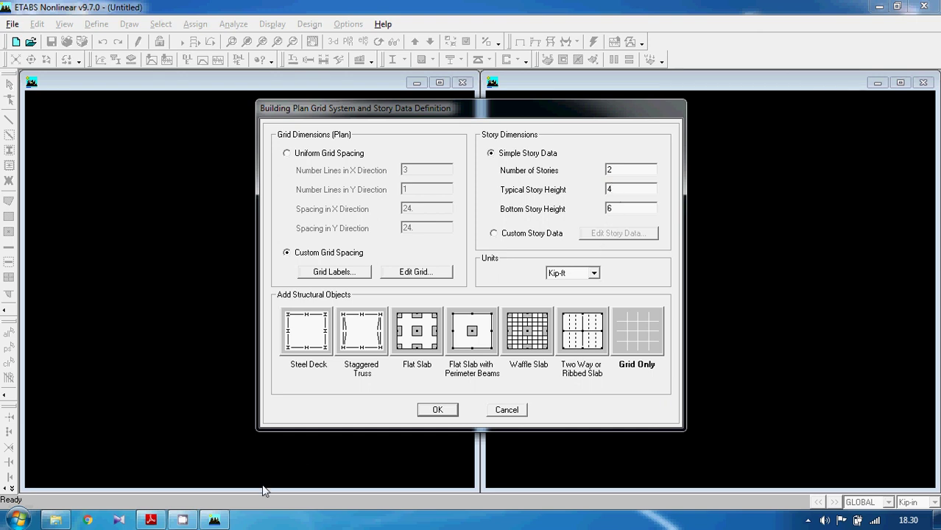
- Recheck the story heights against the PDF drawing and create the model as Grid Only
click(150, 520)
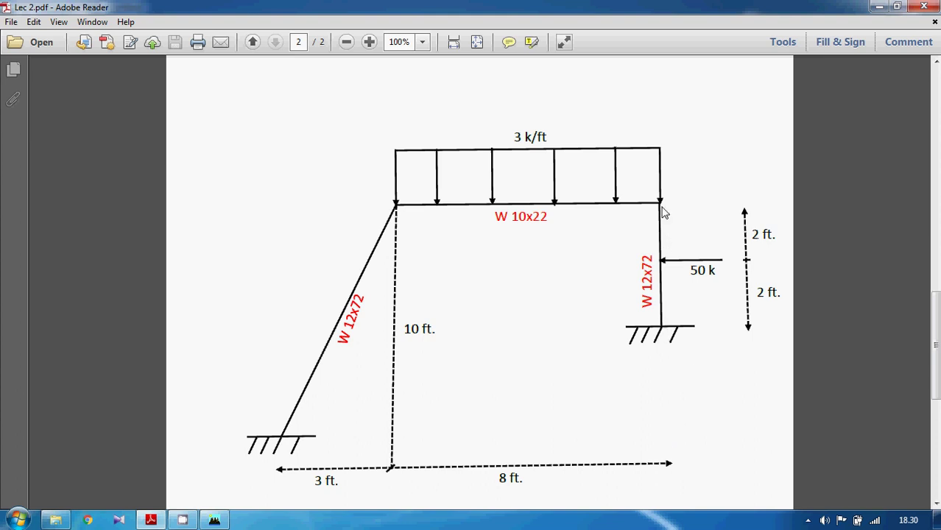
click(215, 520)
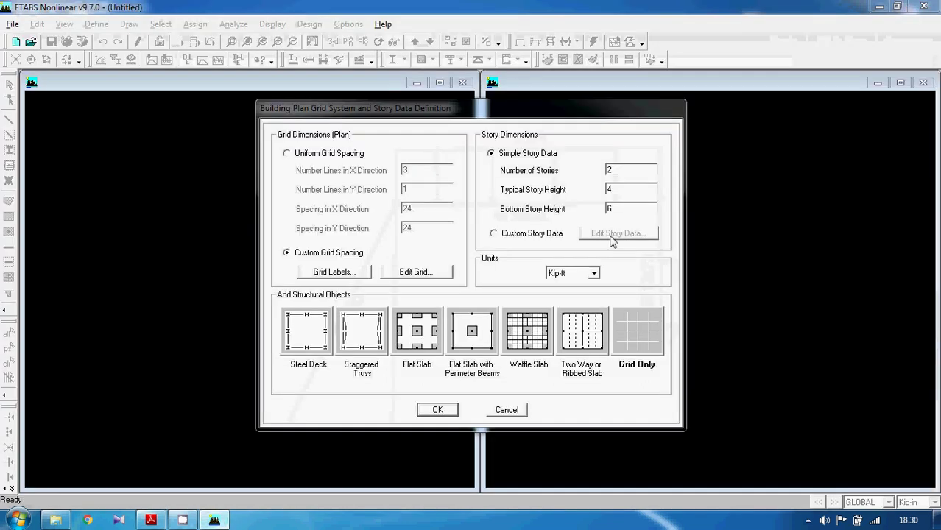
double_click(621, 190)
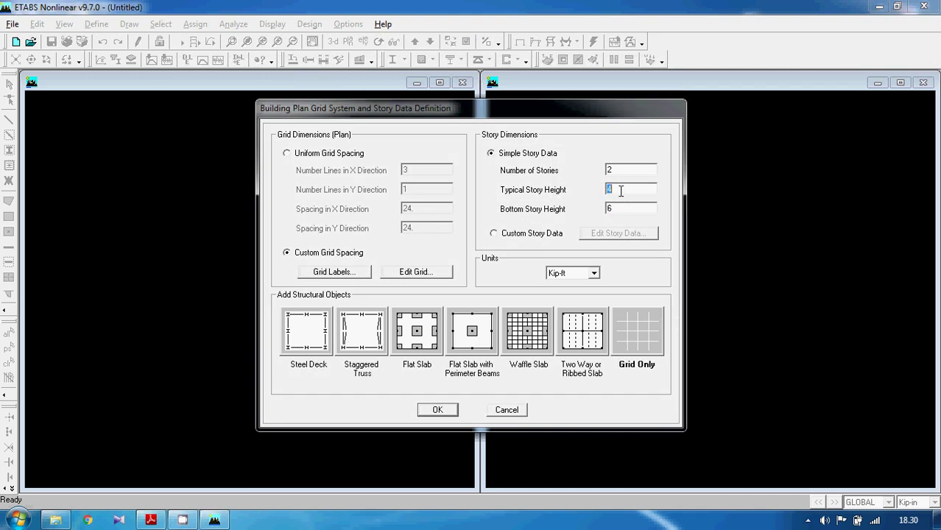
click(623, 329)
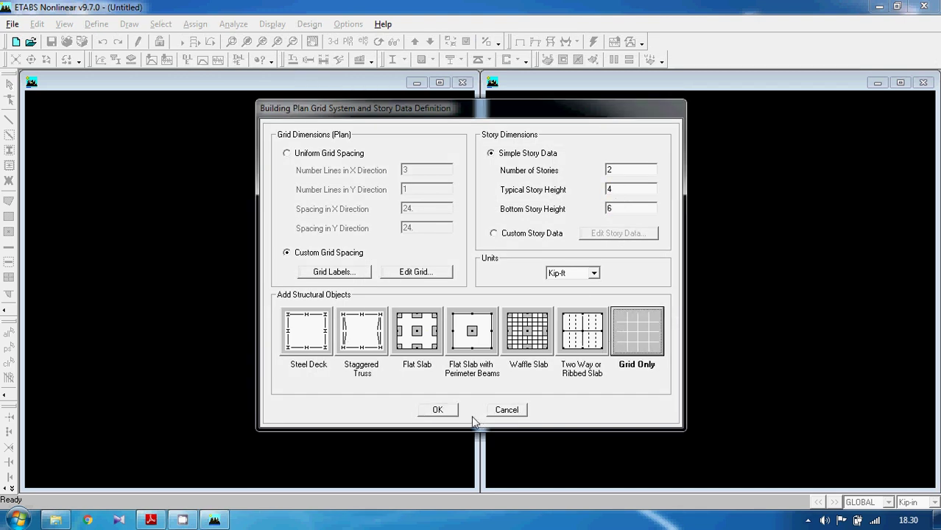
click(438, 410)
click(561, 369)
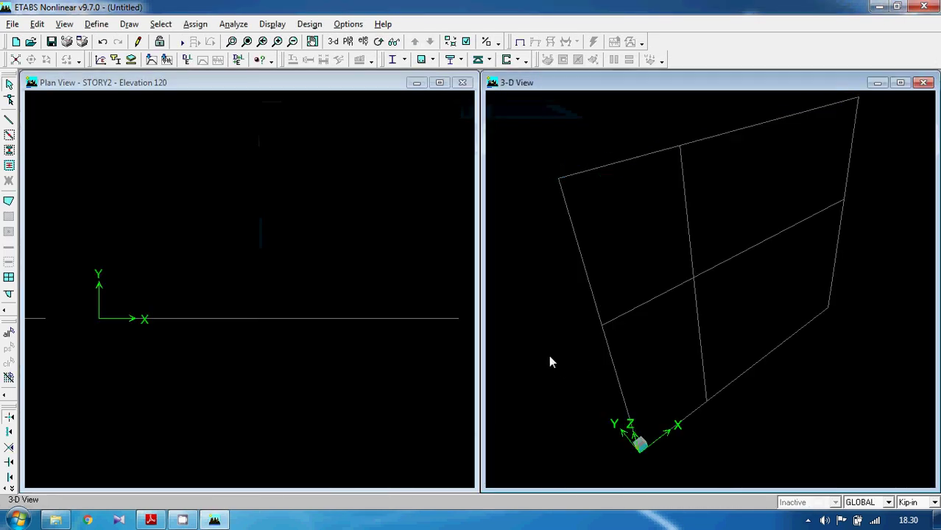
- Check the member sizes in the PDF drawing, then delete the listed frame sections other than W10X22, W12X72 and W44X335
click(150, 519)
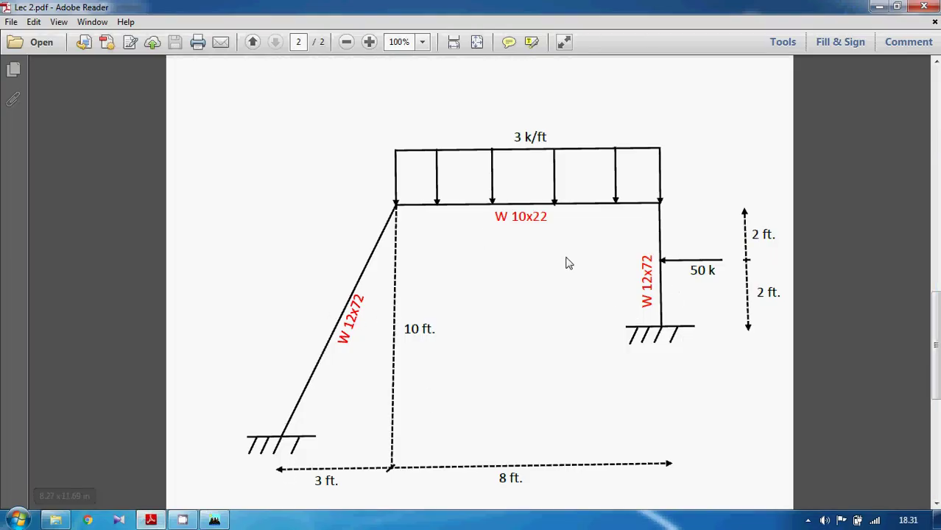
click(214, 520)
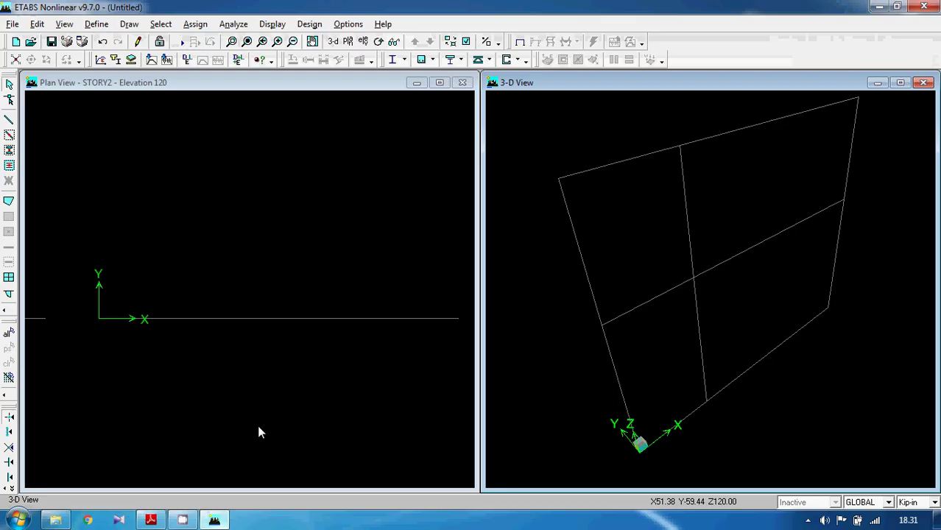
click(94, 26)
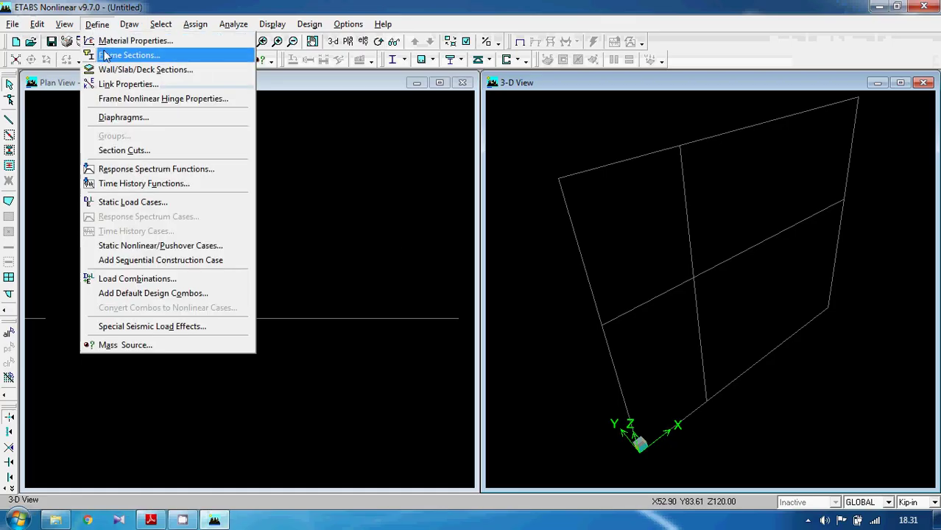
click(108, 56)
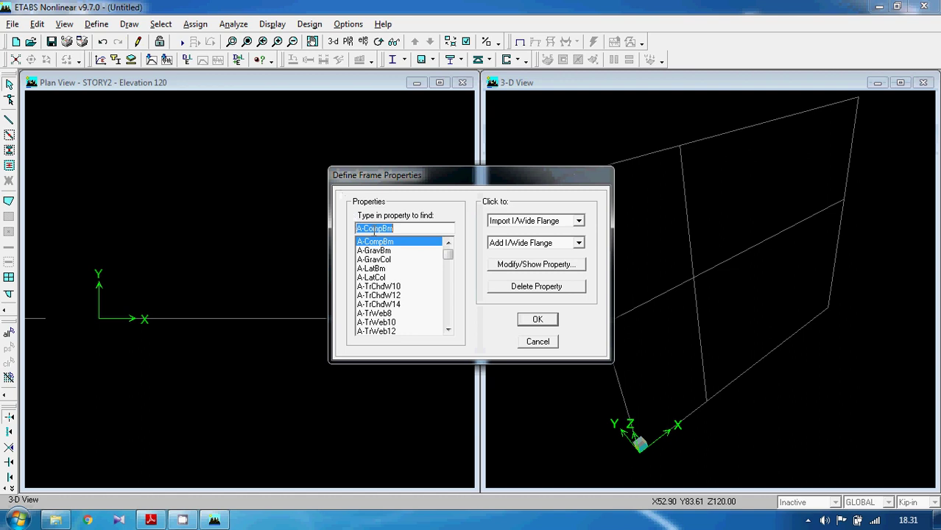
drag(383, 243, 403, 493)
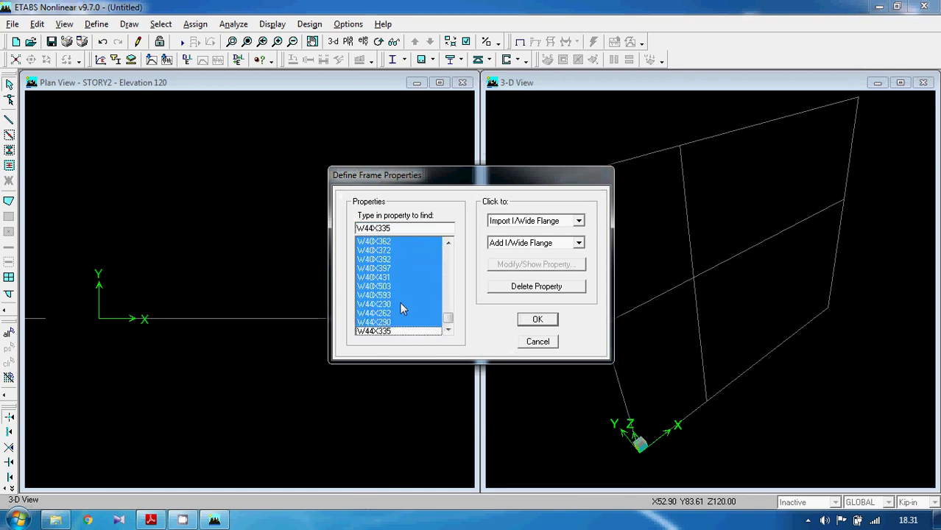
scroll(402, 302, up, 15)
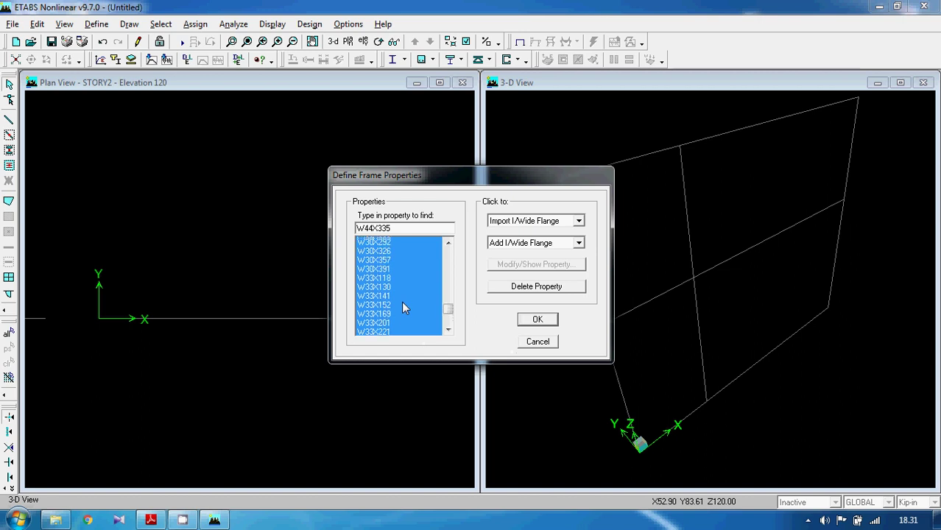
scroll(402, 301, up, 14)
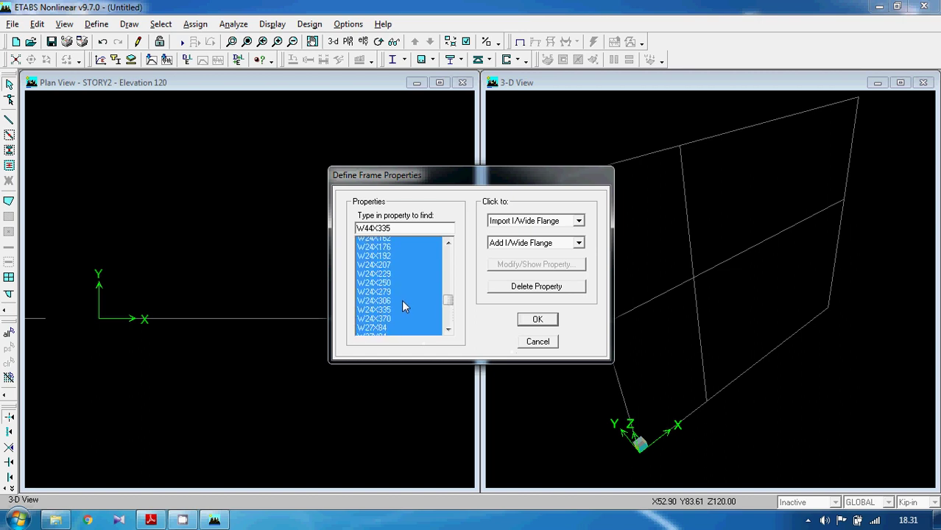
scroll(401, 300, up, 14)
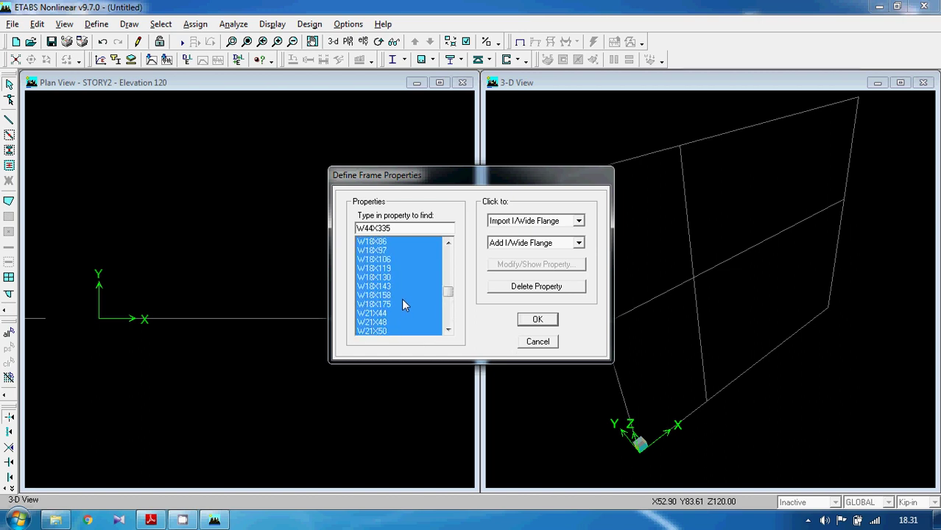
scroll(403, 305, up, 14)
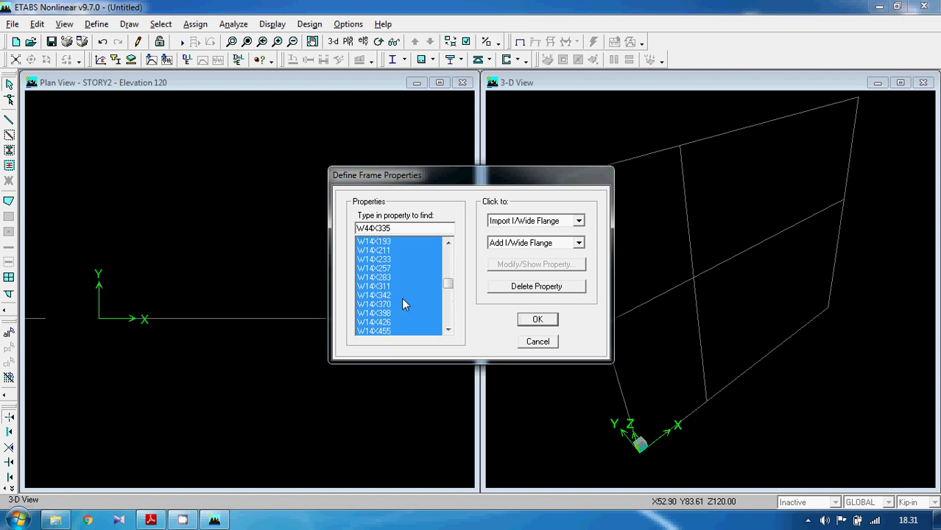
scroll(403, 305, up, 13)
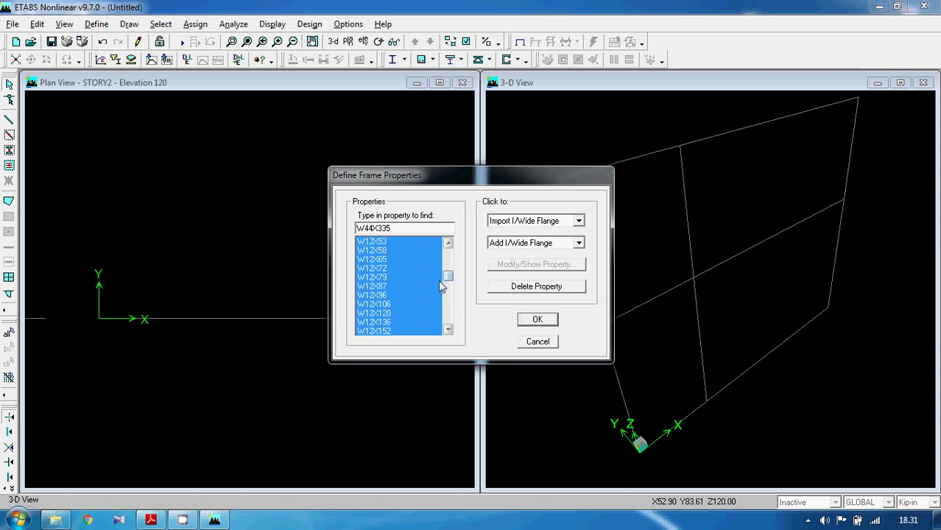
ctrl+click(380, 269)
scroll(384, 285, up, 4)
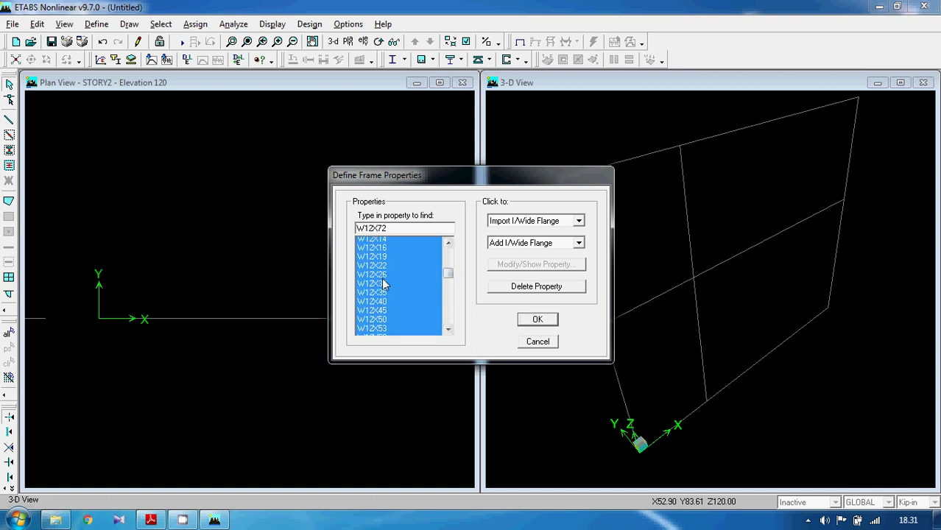
scroll(384, 285, up, 6)
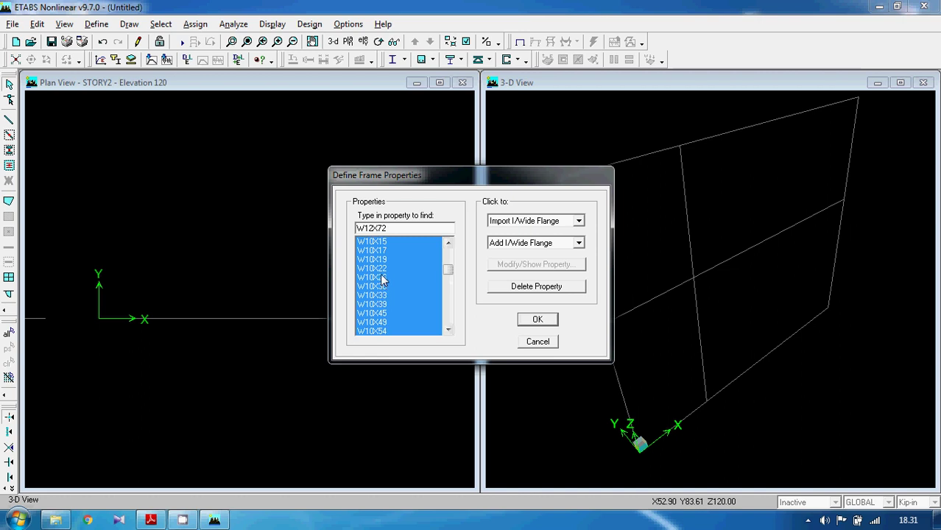
ctrl+click(380, 270)
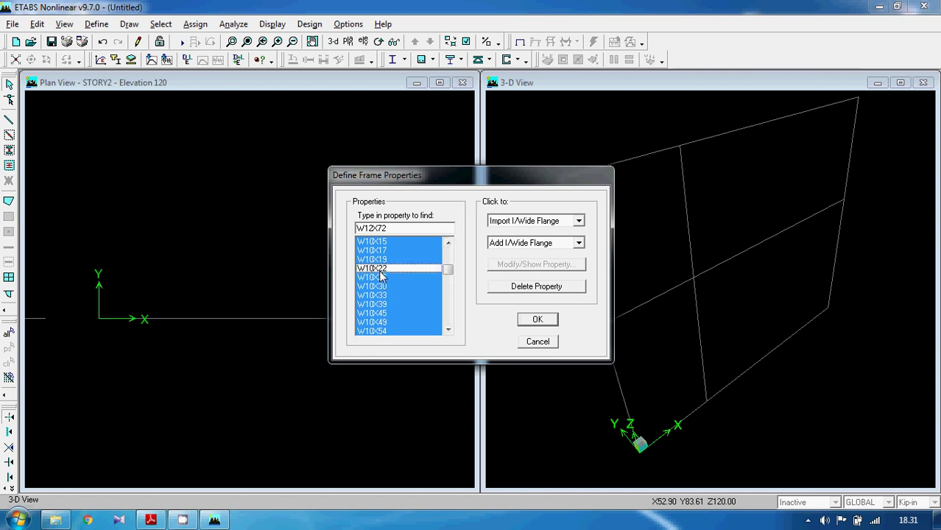
click(529, 287)
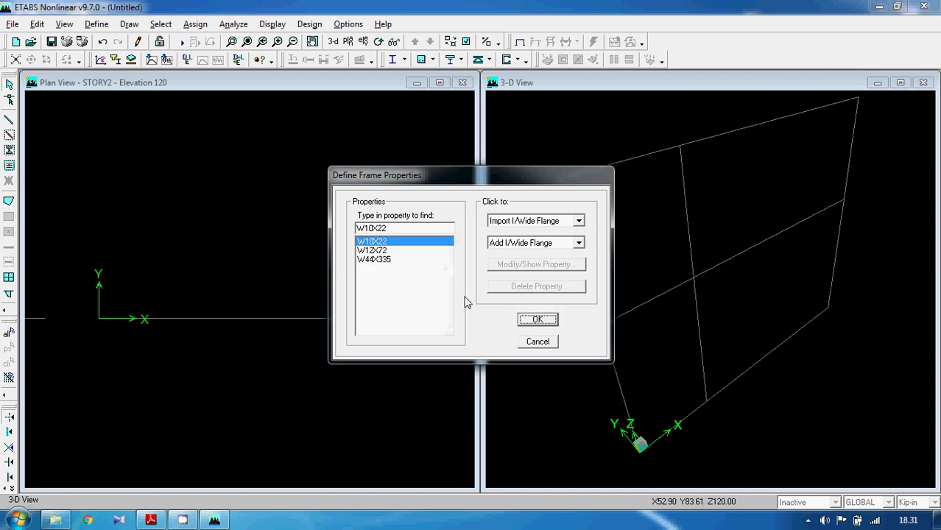
- Delete the leftover W44X335 section and accept the frame property list
click(383, 261)
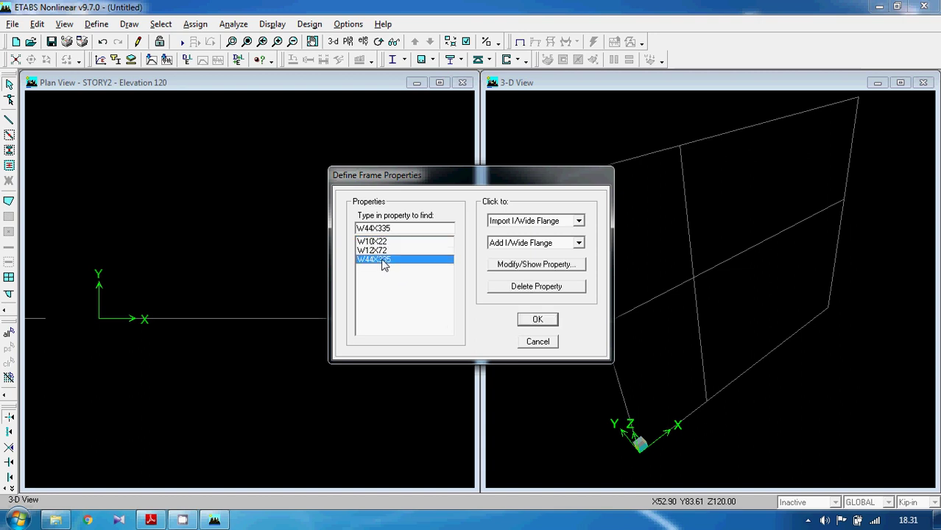
click(521, 286)
click(528, 319)
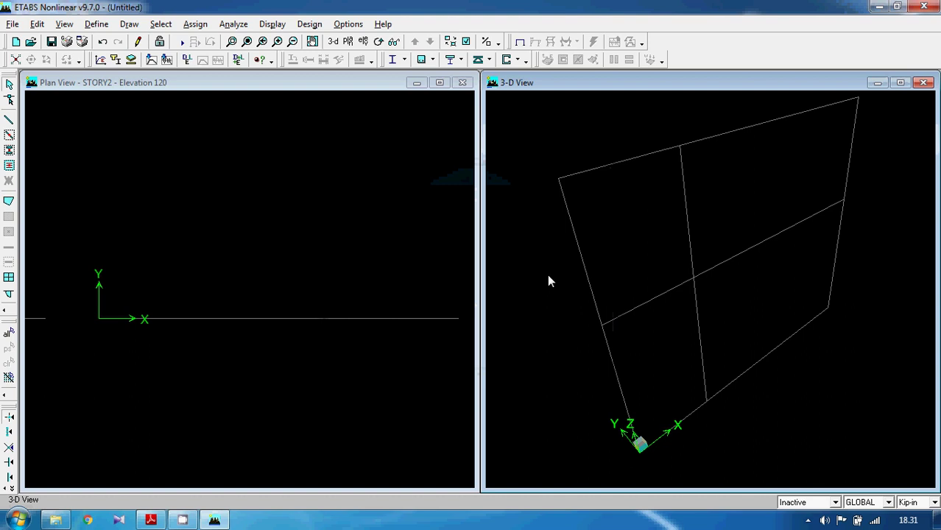
- Draw the inclined W12X72 column from the base origin to the middle grid line at STORY2, as in the PDF drawing
click(9, 121)
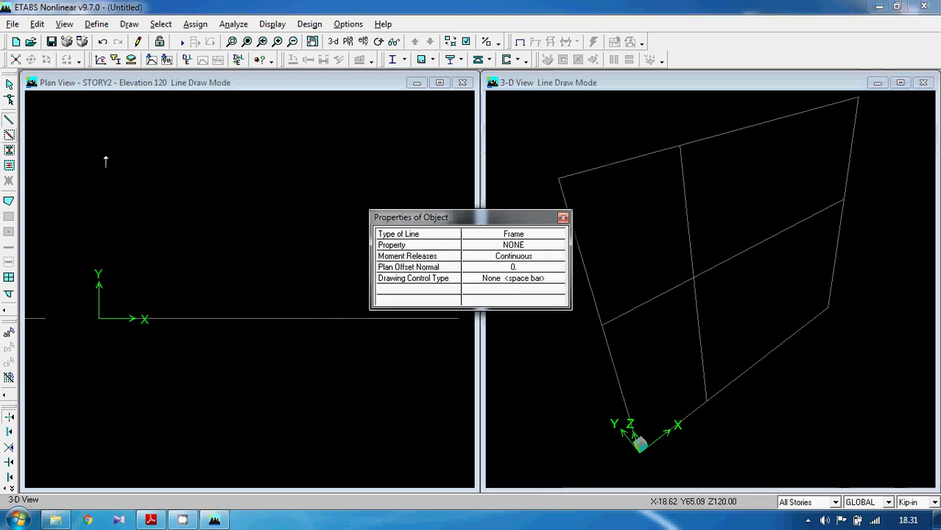
click(514, 246)
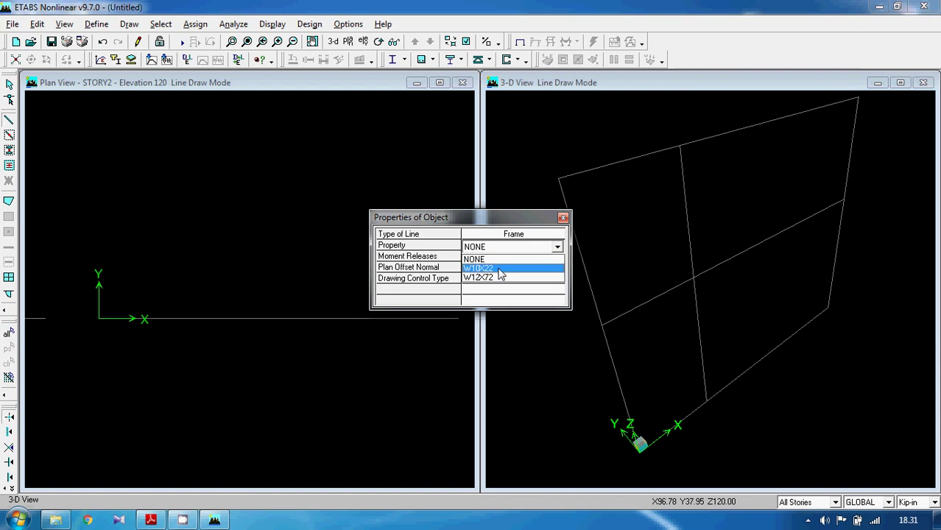
click(497, 277)
drag(513, 217, 366, 205)
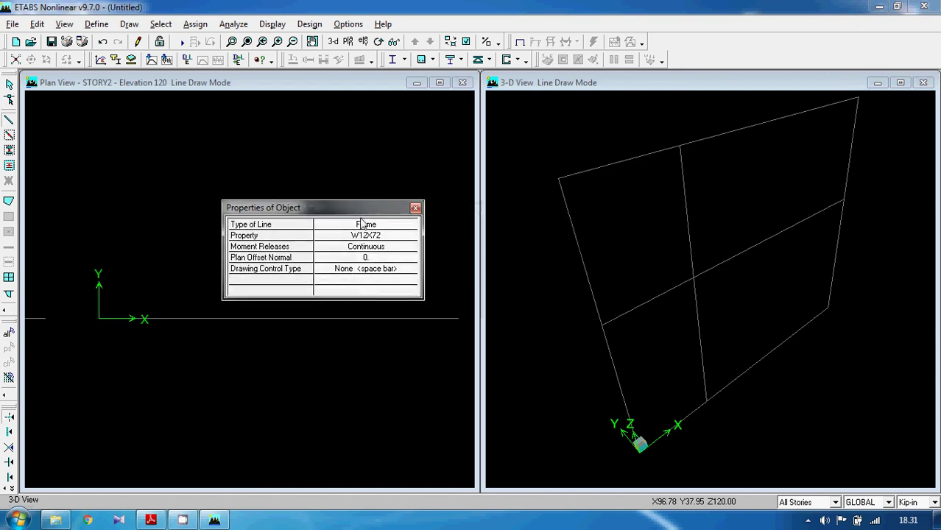
click(150, 520)
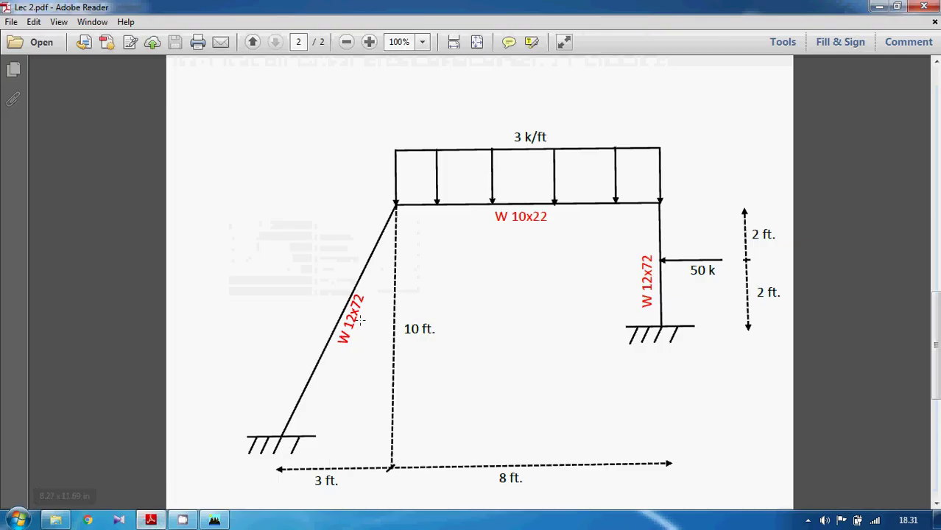
click(214, 520)
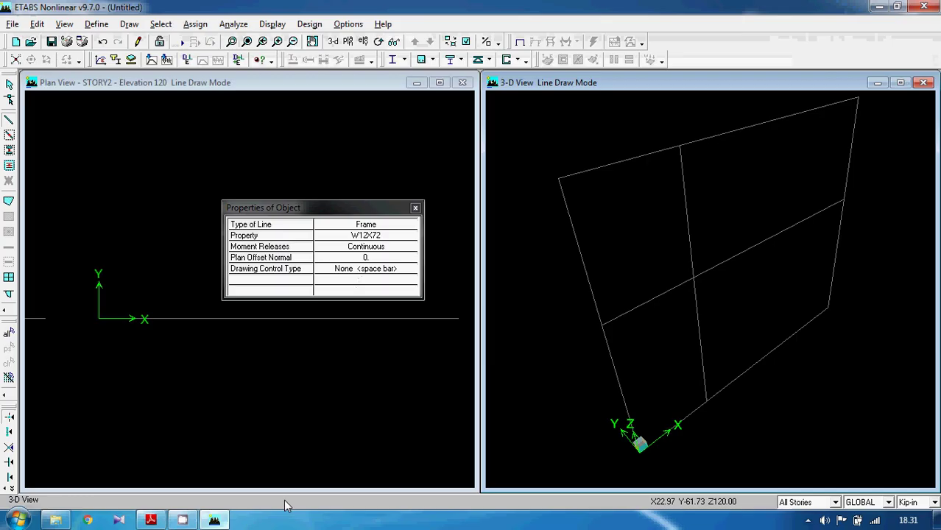
click(640, 453)
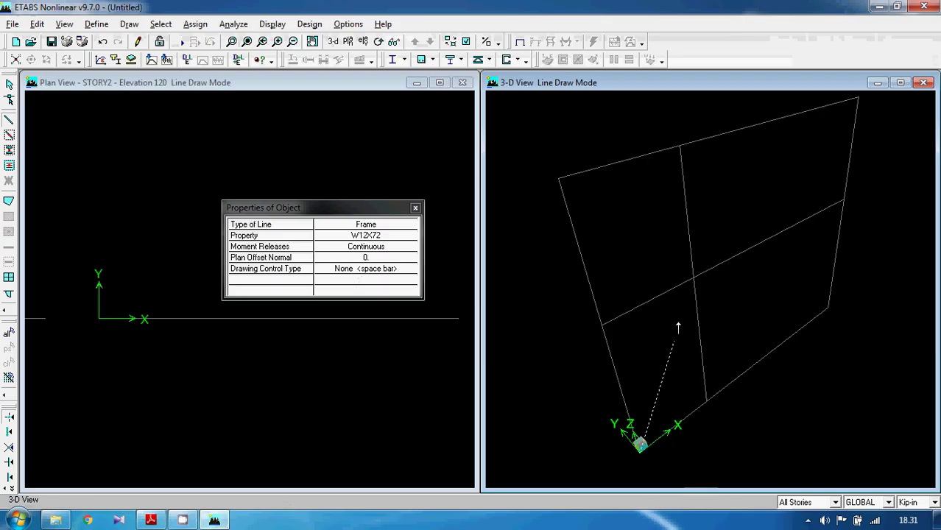
double_click(679, 145)
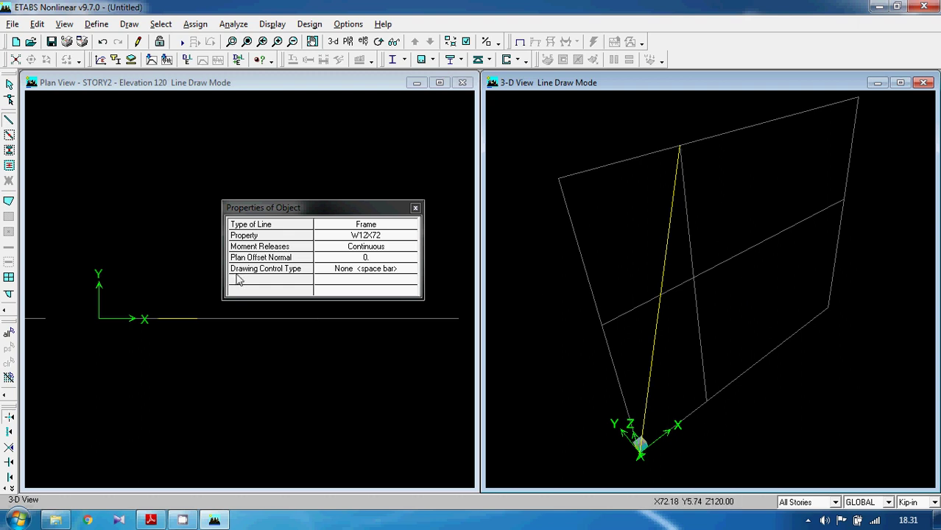
- Draw a W10X22 beam at STORY2 from the top of the inclined column to grid line C
click(343, 236)
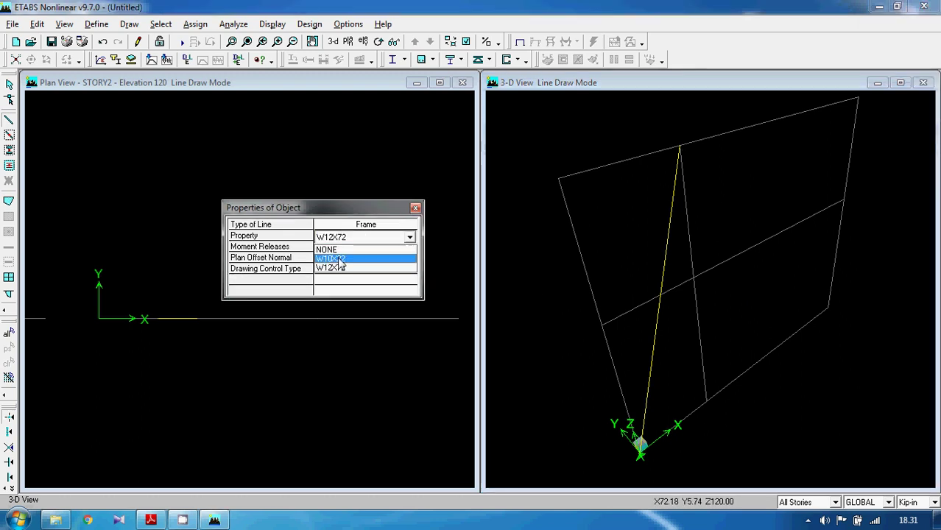
click(339, 259)
click(679, 145)
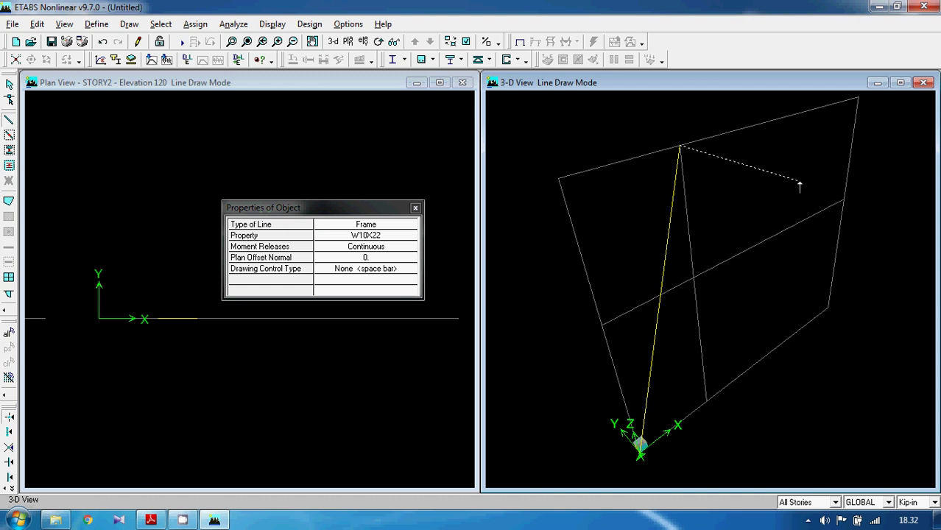
click(821, 168)
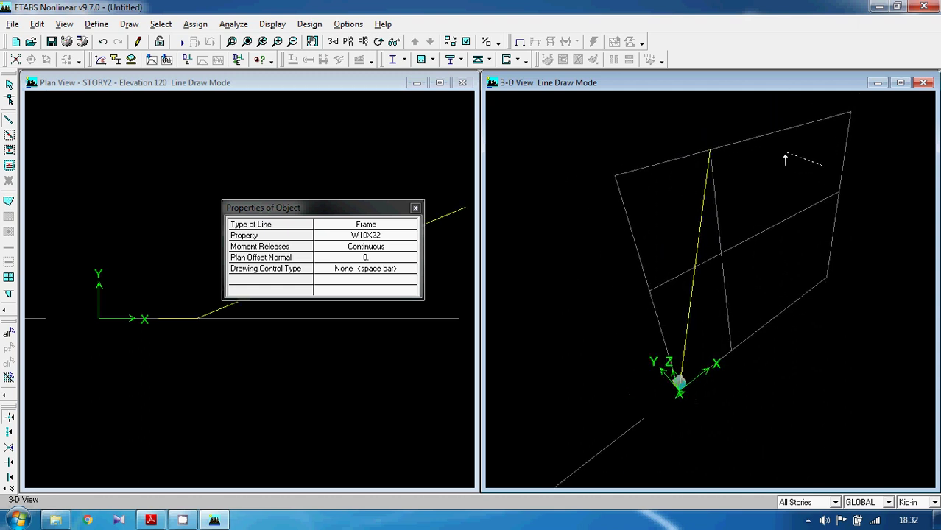
key(Escape)
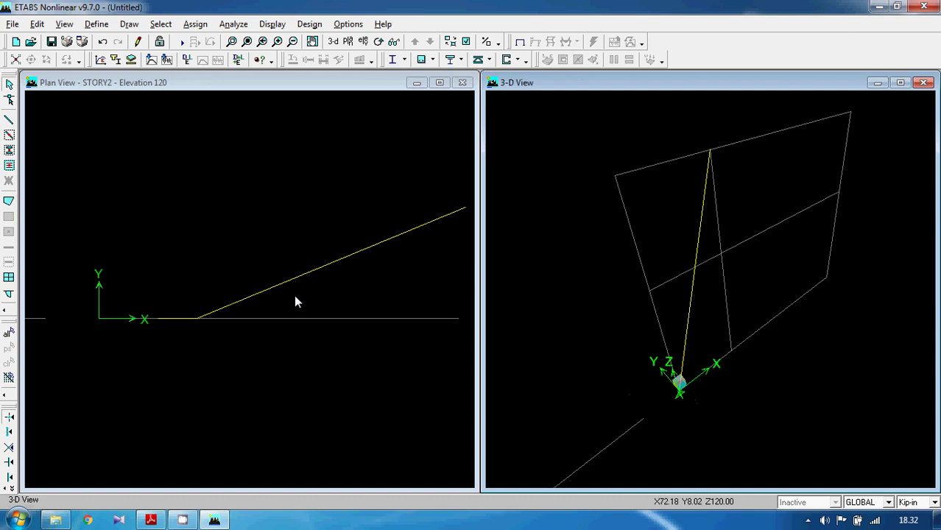
click(8, 119)
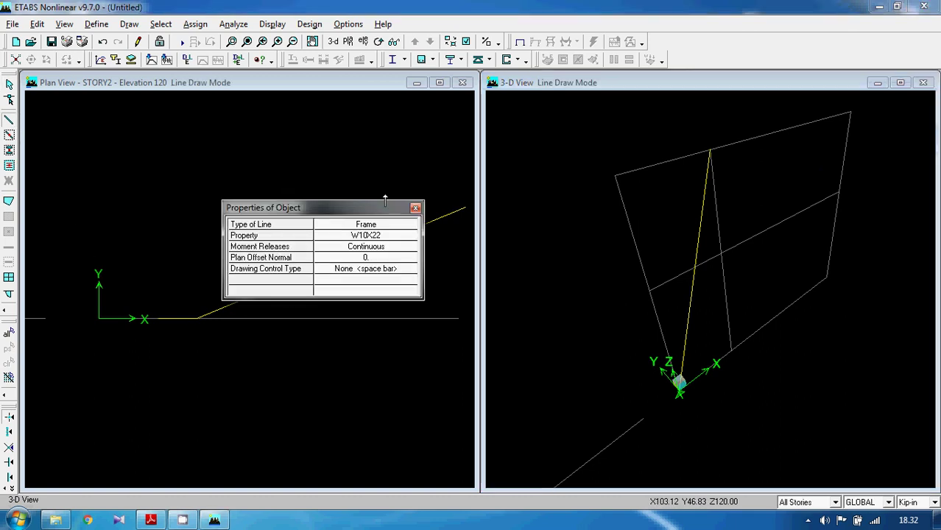
click(710, 150)
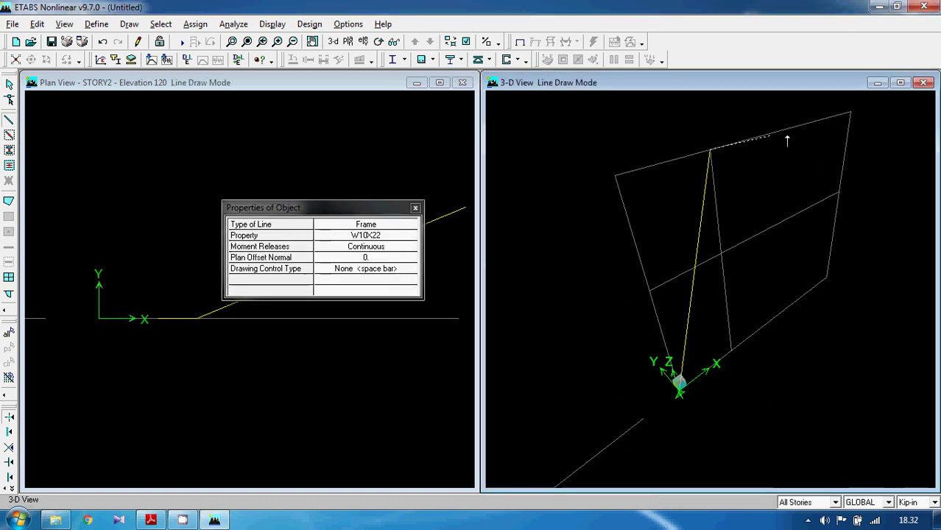
click(852, 112)
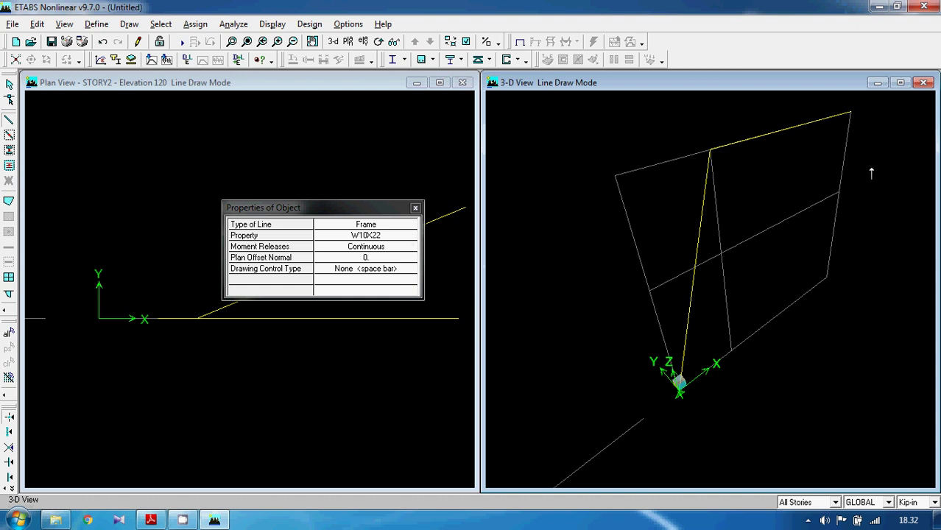
- Draw a vertical W12X72 column on grid line C from STORY2 down to STORY1
click(404, 237)
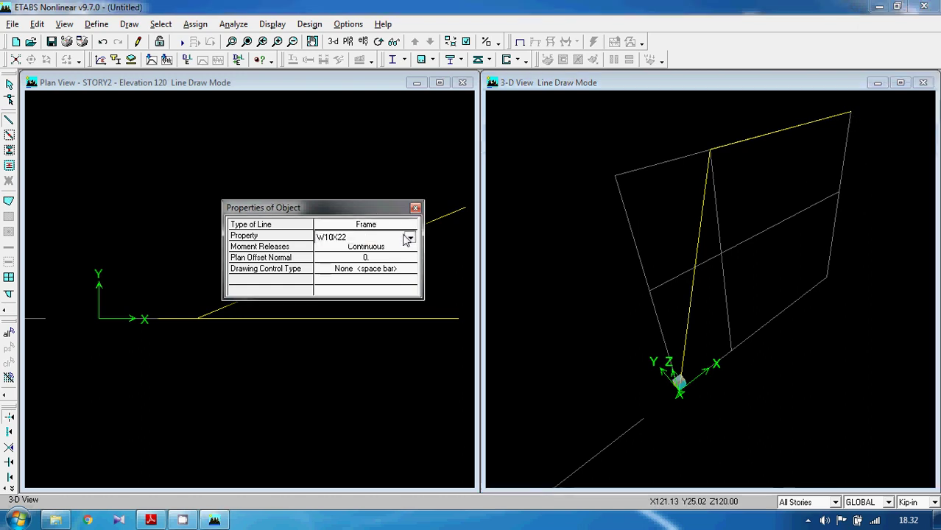
click(411, 235)
click(379, 267)
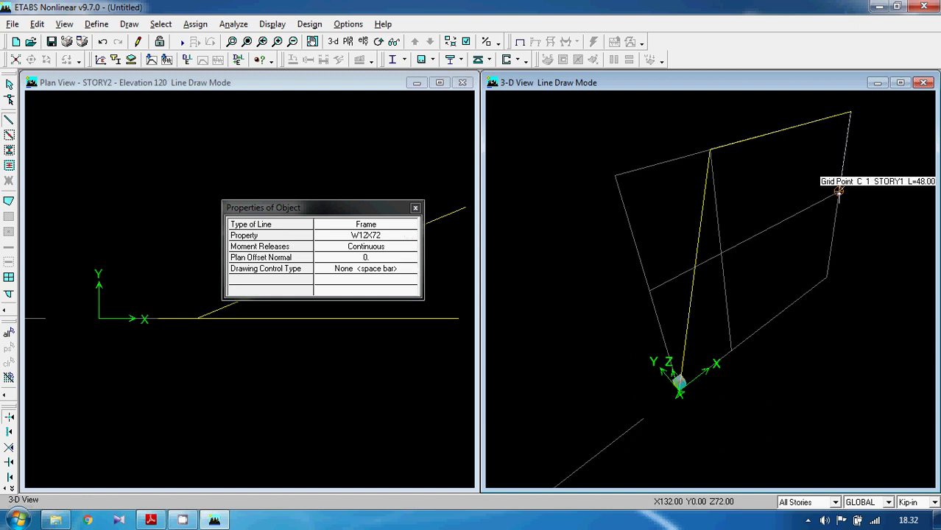
click(839, 193)
key(Escape)
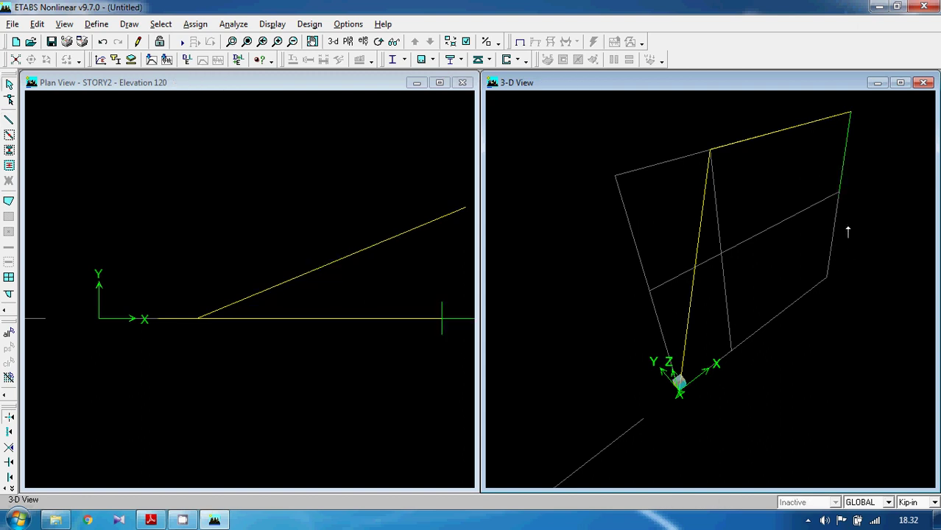
- Inspect the line information of the short vertical column on grid line C
click(843, 169)
right_click(842, 170)
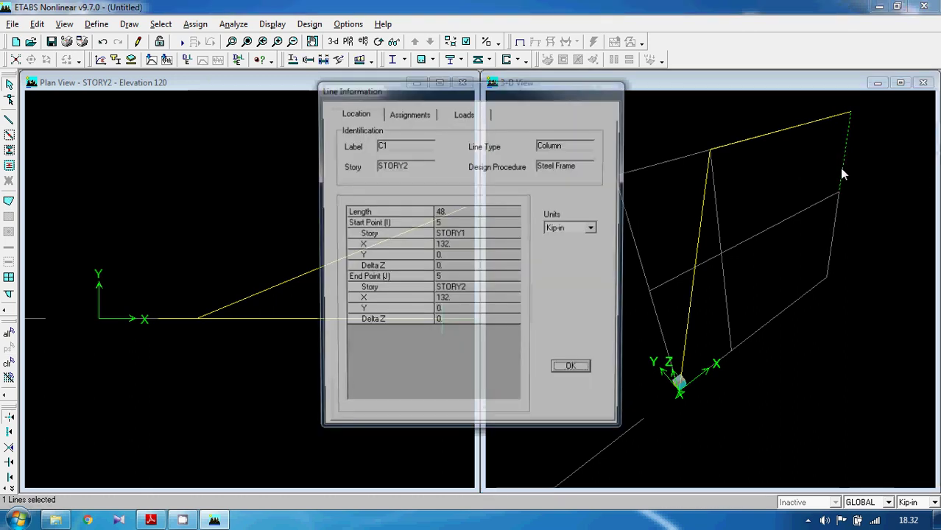
click(574, 371)
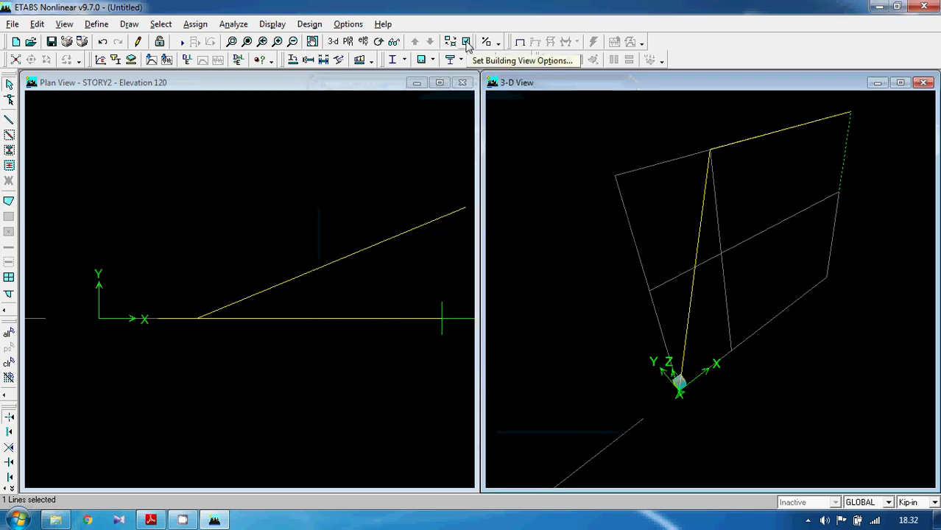
- Delete the frame's existing members, including the short column, the beam and both segments of the inclined column
click(467, 43)
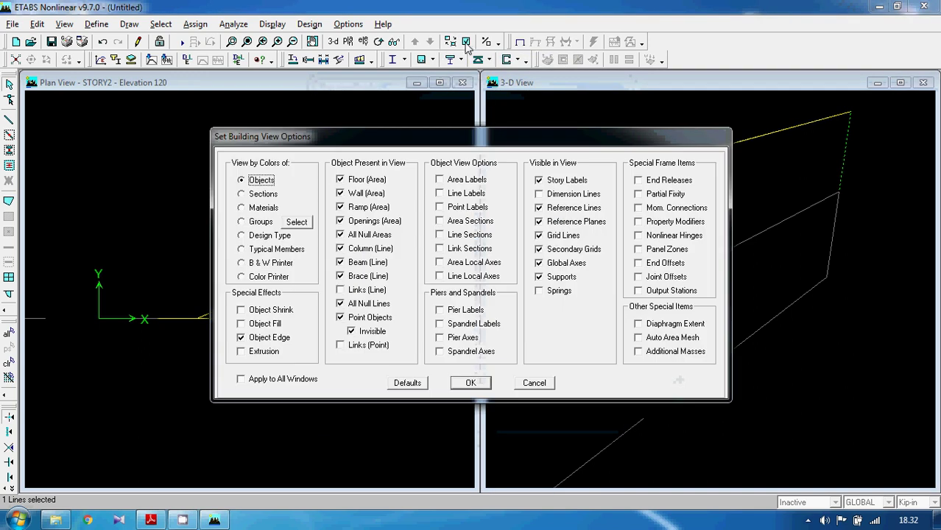
click(536, 385)
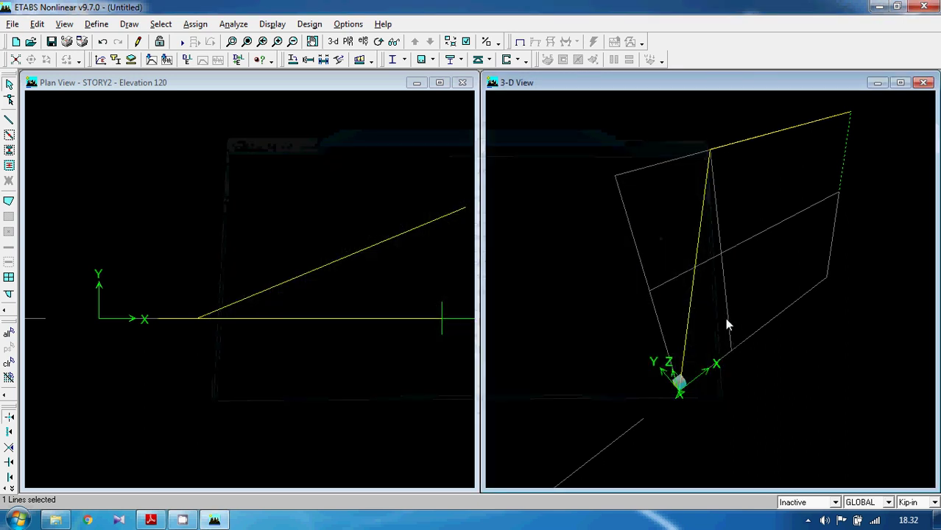
key(Delete)
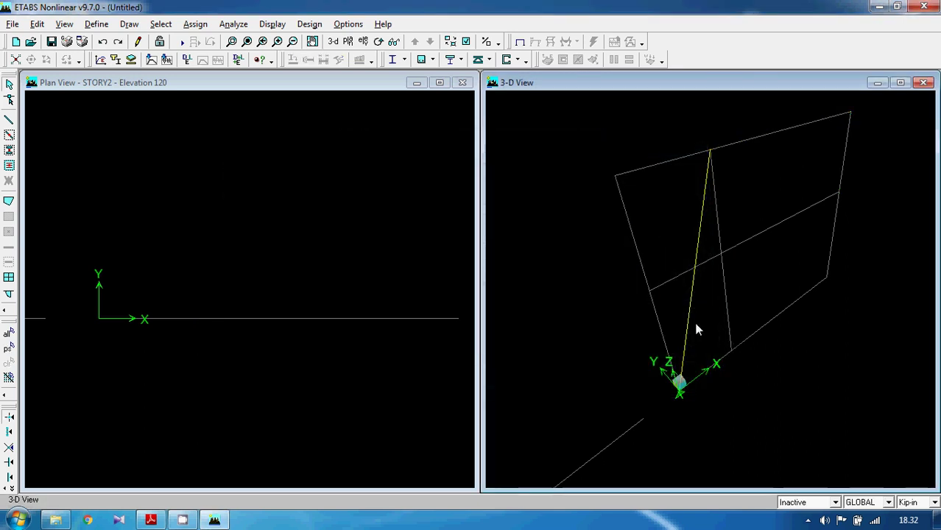
click(691, 317)
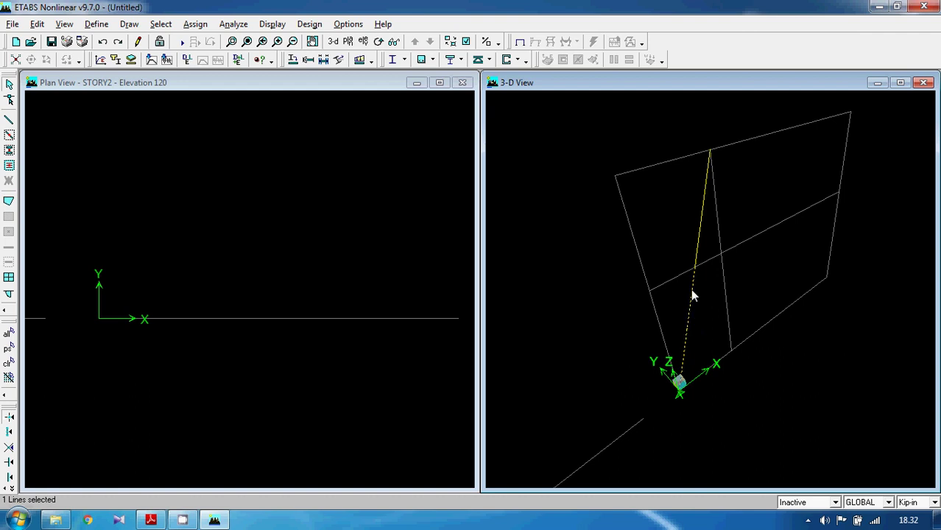
click(699, 237)
key(Delete)
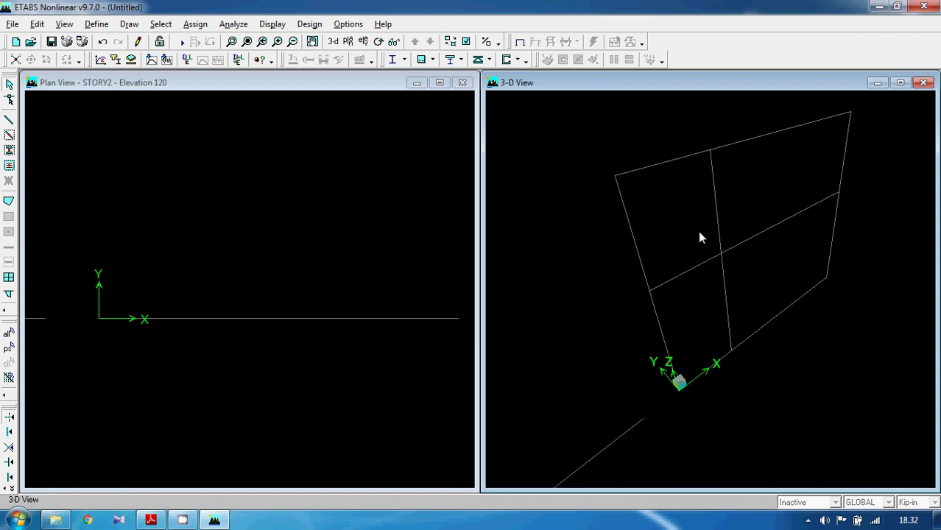
- Draw an inclined W12X72 frame line from the base origin to grid point B-1 at STORY2
click(9, 120)
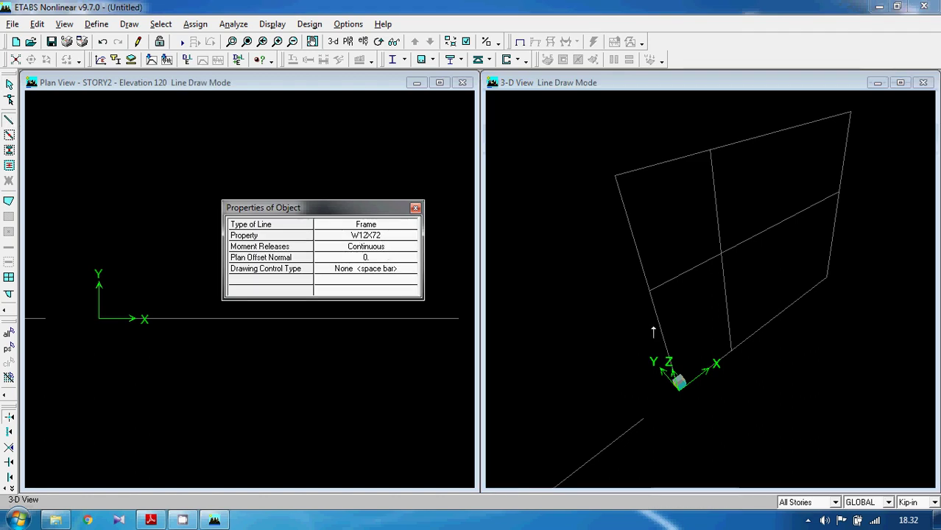
click(679, 383)
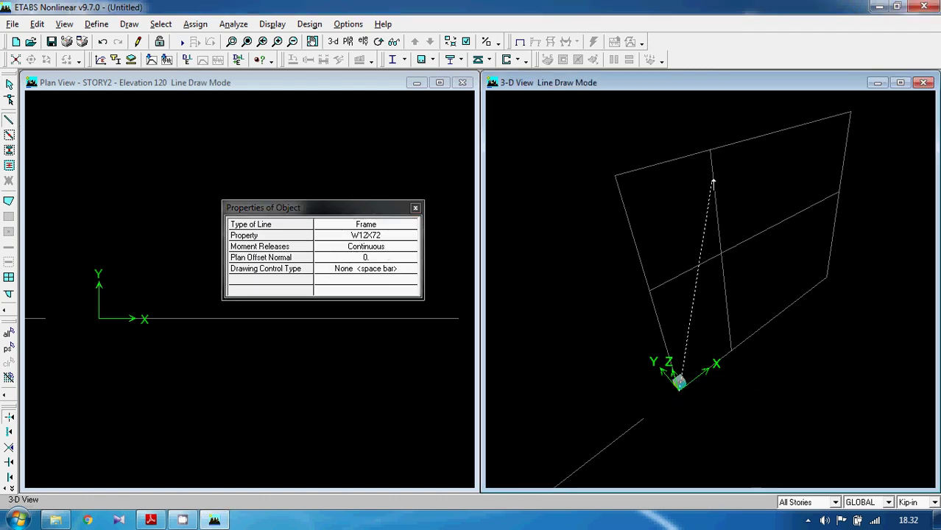
click(710, 151)
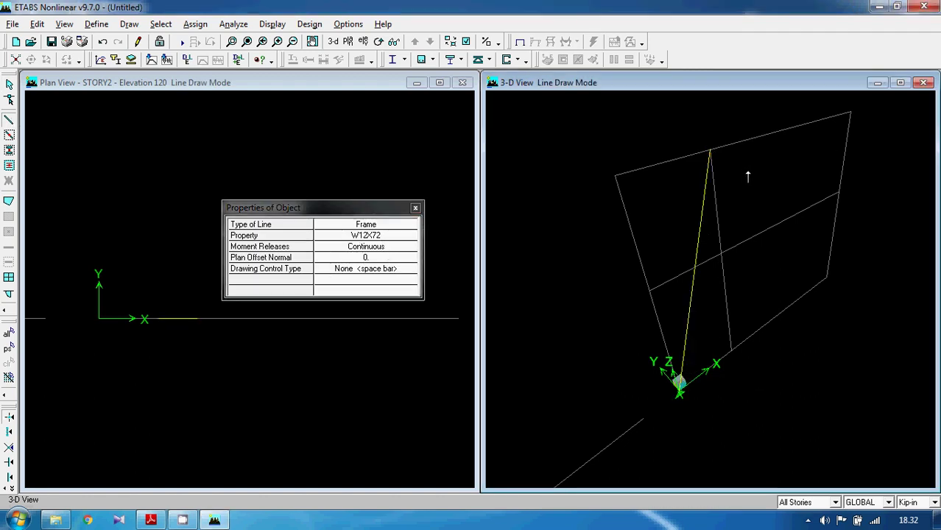
- Draw a W10X22 beam at STORY2 from grid point B-1 to grid line C
click(361, 235)
click(362, 236)
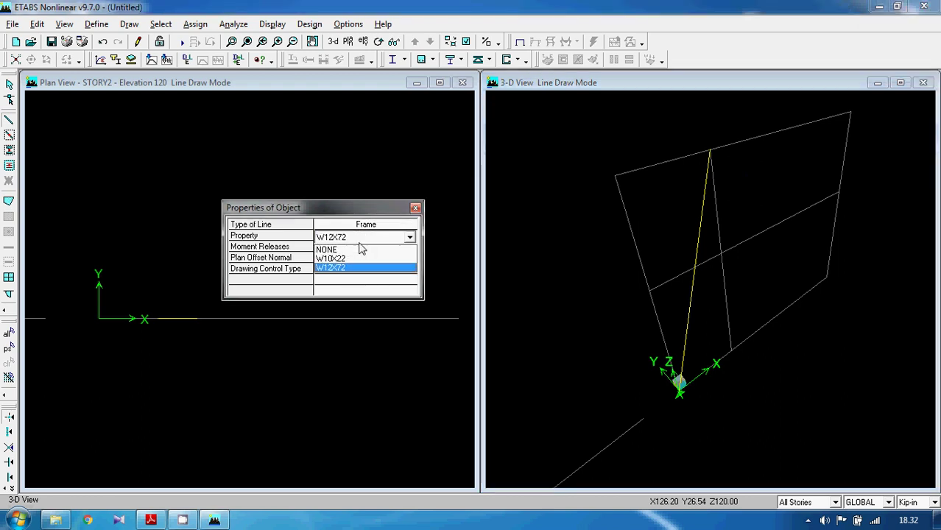
click(357, 259)
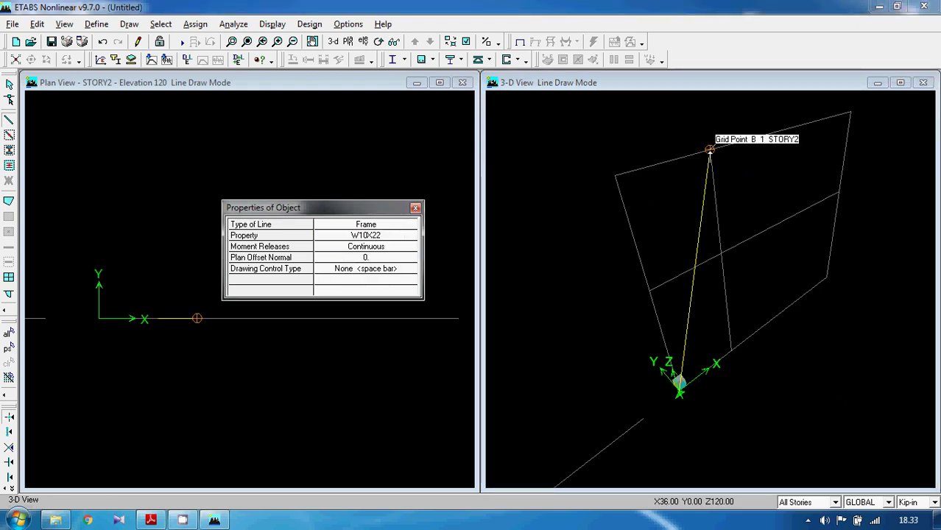
click(848, 114)
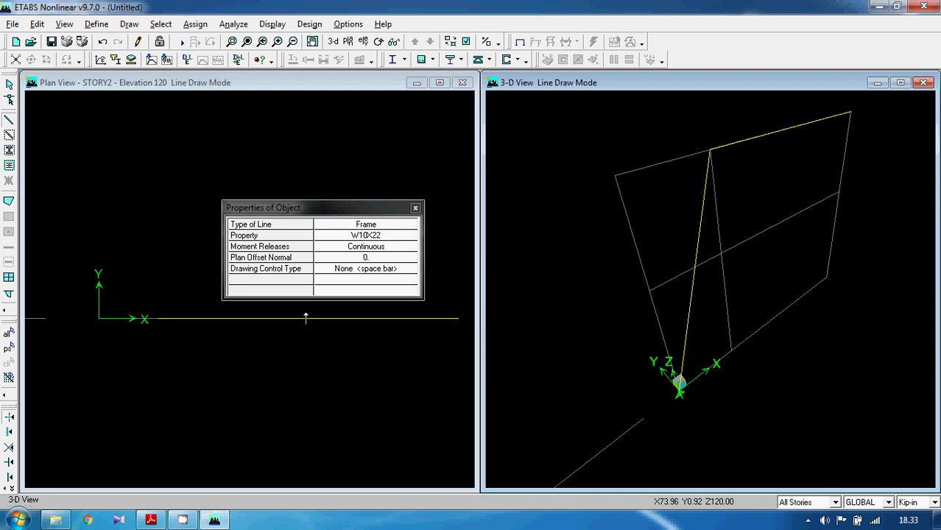
- Draw a vertical W12X72 column on grid line C from STORY2 down to STORY1 and end line drawing
click(388, 241)
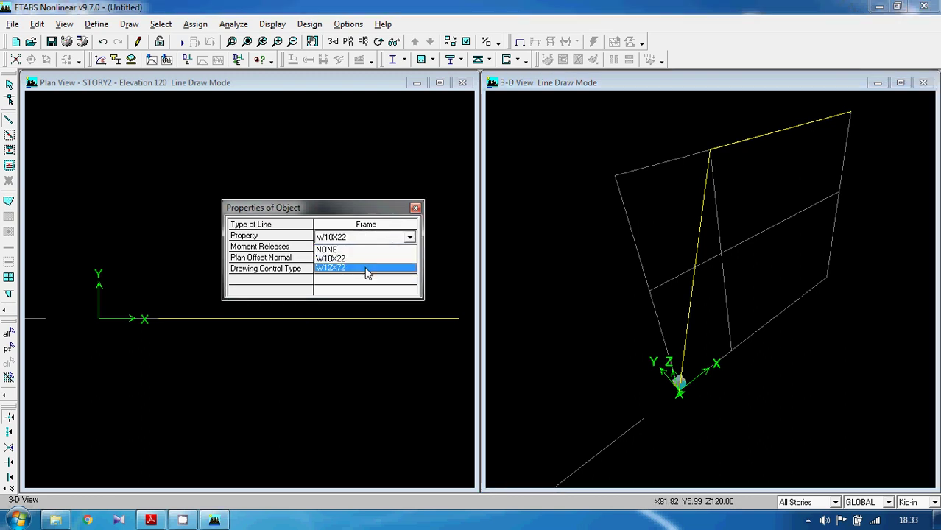
click(367, 268)
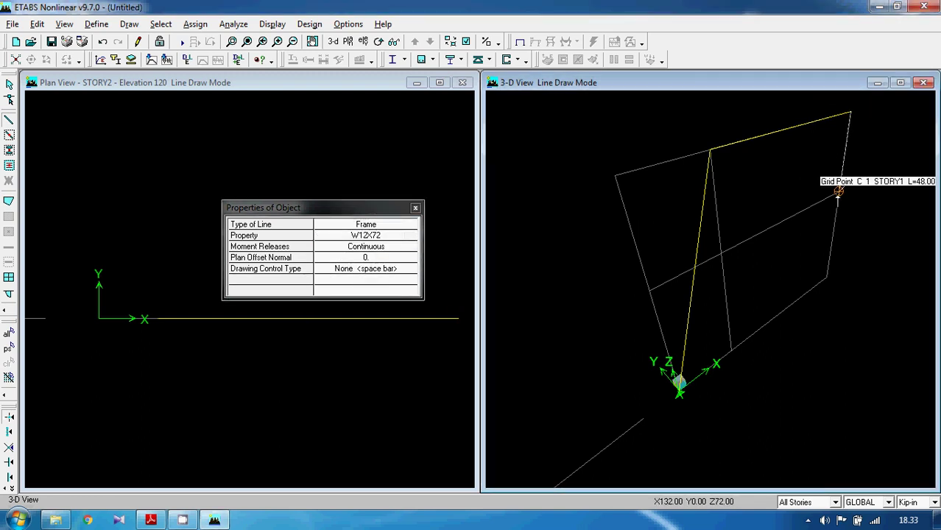
click(840, 193)
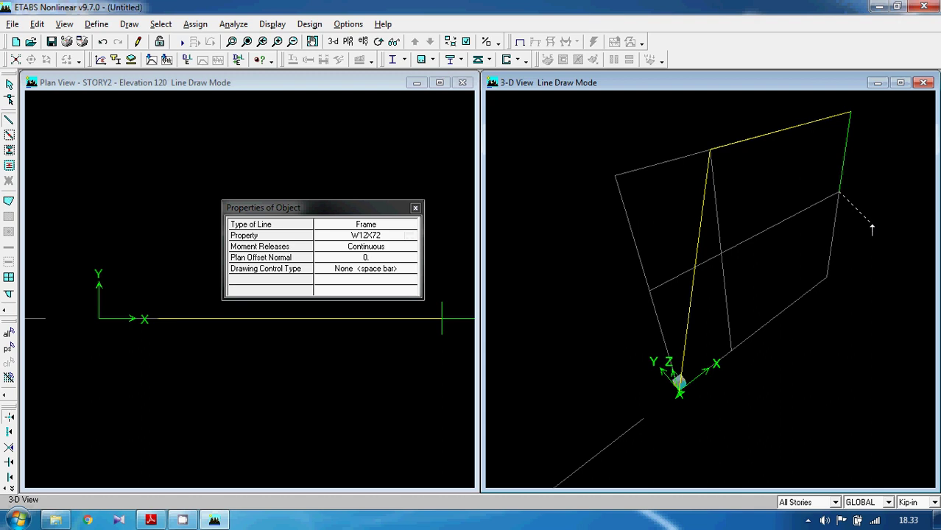
key(Escape)
- Try to join the lower and upper segments of the inclined column into a single line
click(689, 304)
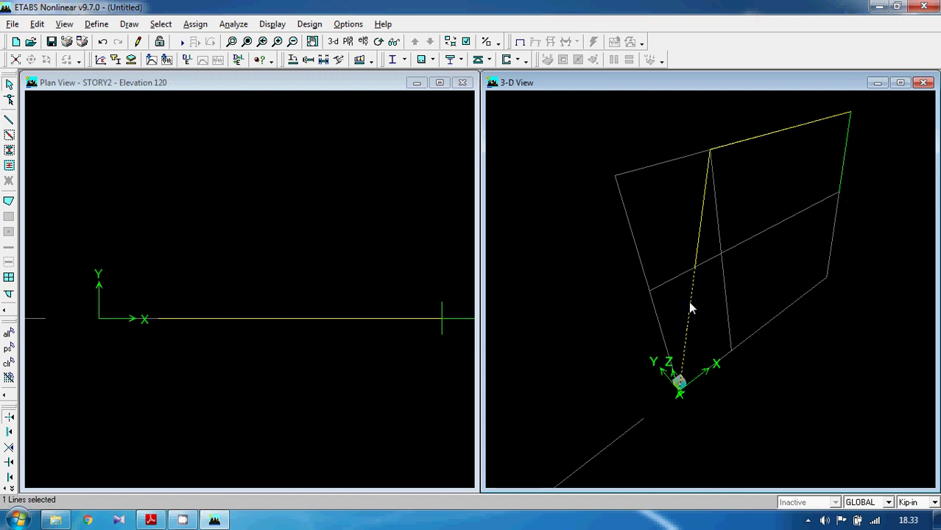
click(699, 252)
click(693, 272)
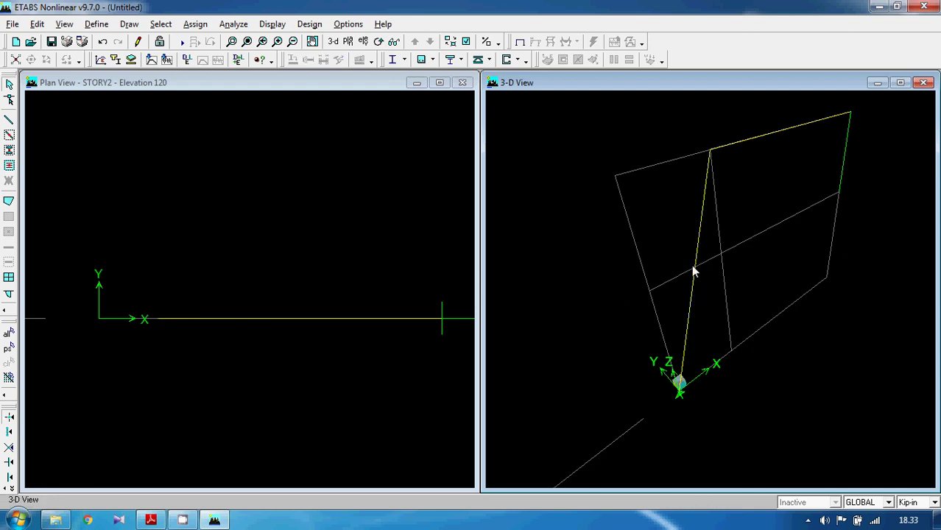
click(693, 312)
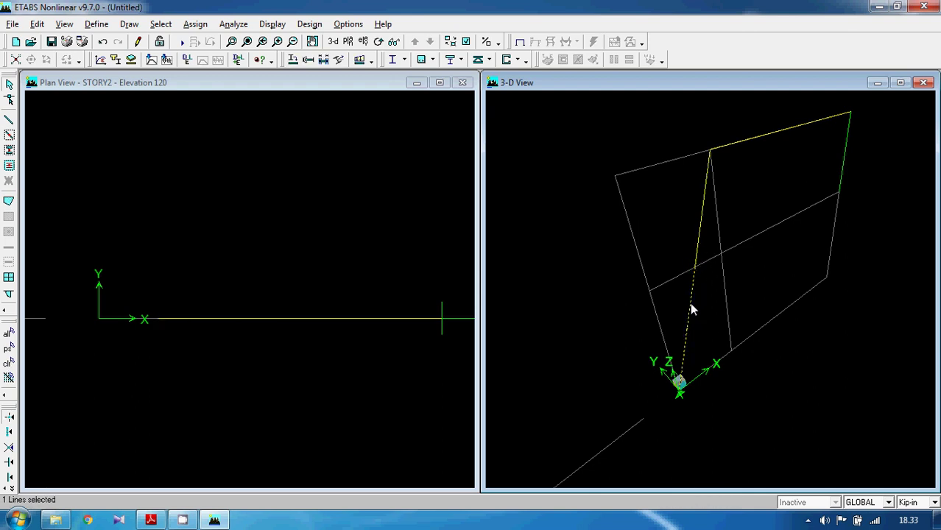
click(697, 237)
click(37, 24)
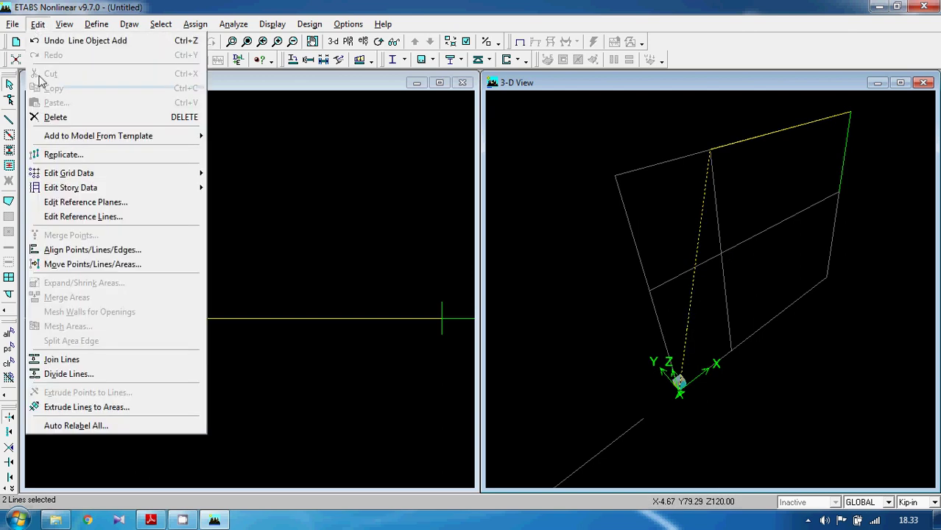
click(61, 359)
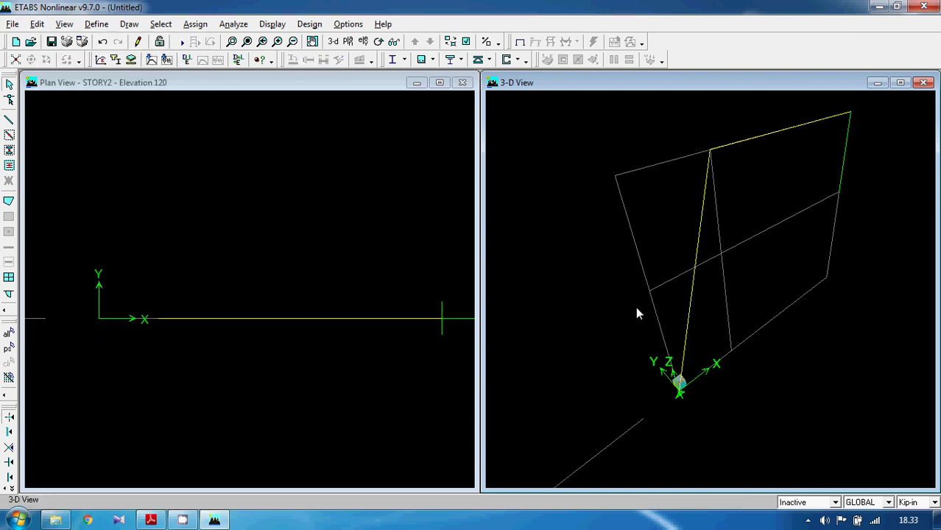
click(693, 302)
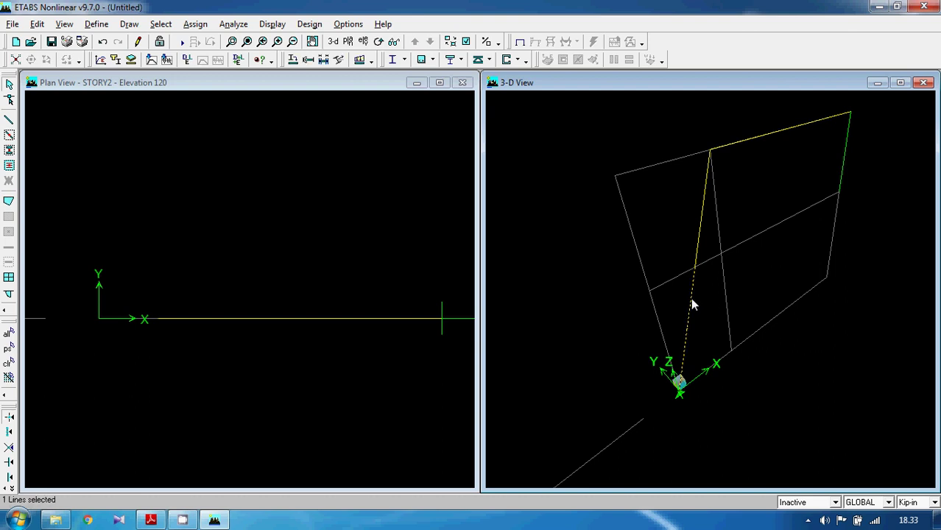
click(699, 230)
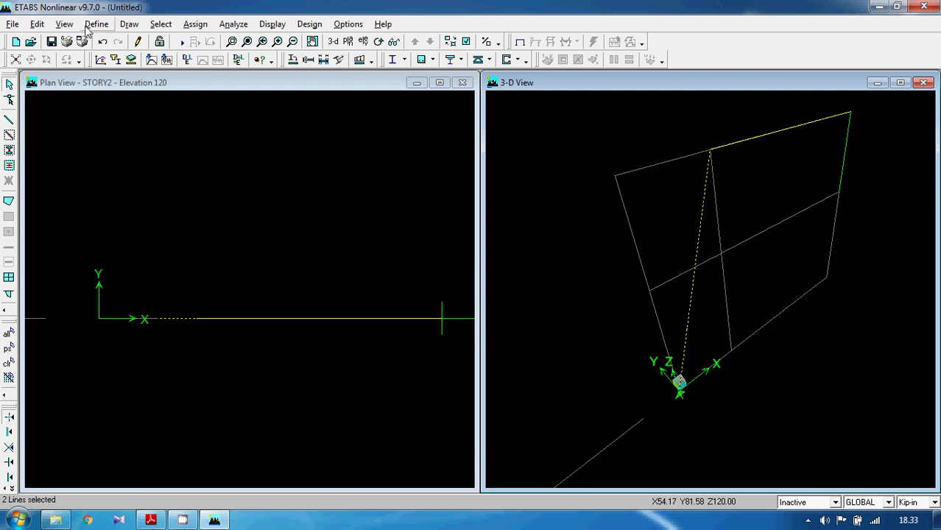
click(36, 24)
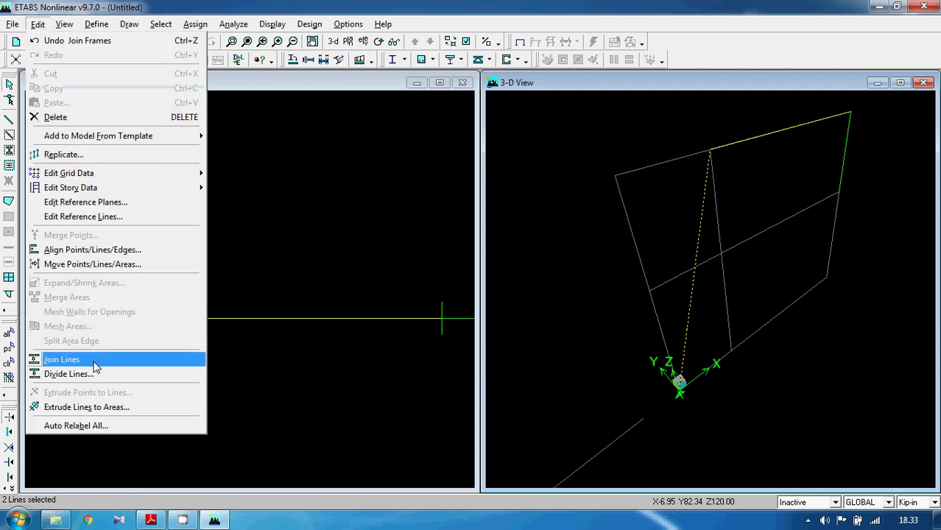
click(62, 360)
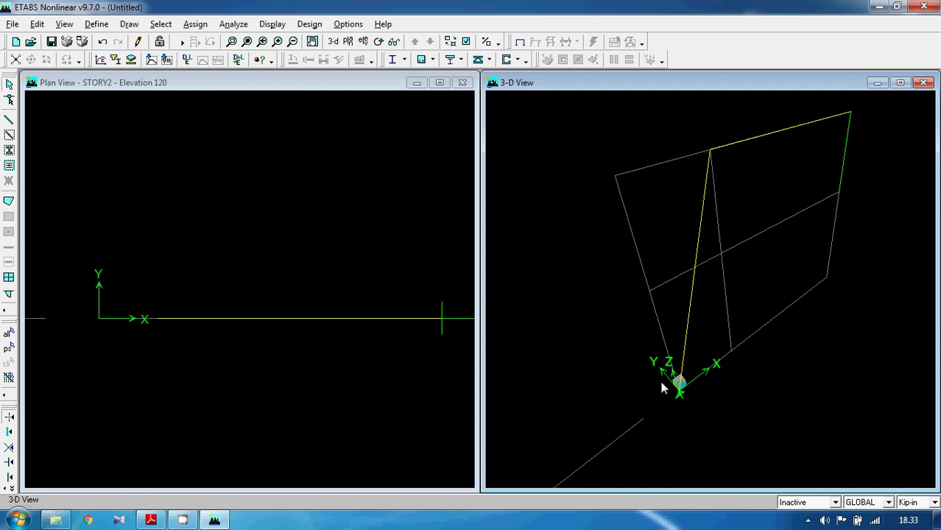
- Assign a fixed support to the base joint of the inclined column
drag(661, 382, 706, 420)
click(196, 24)
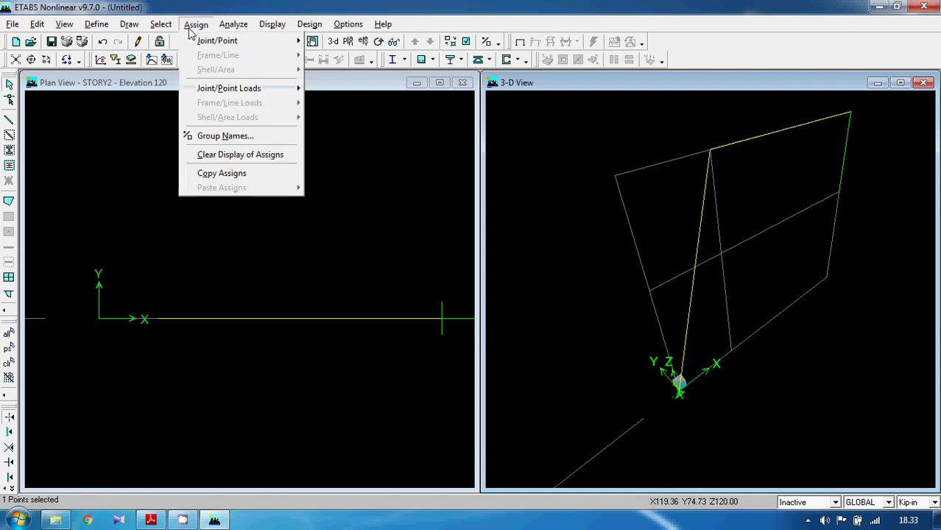
mouse_move(251, 40)
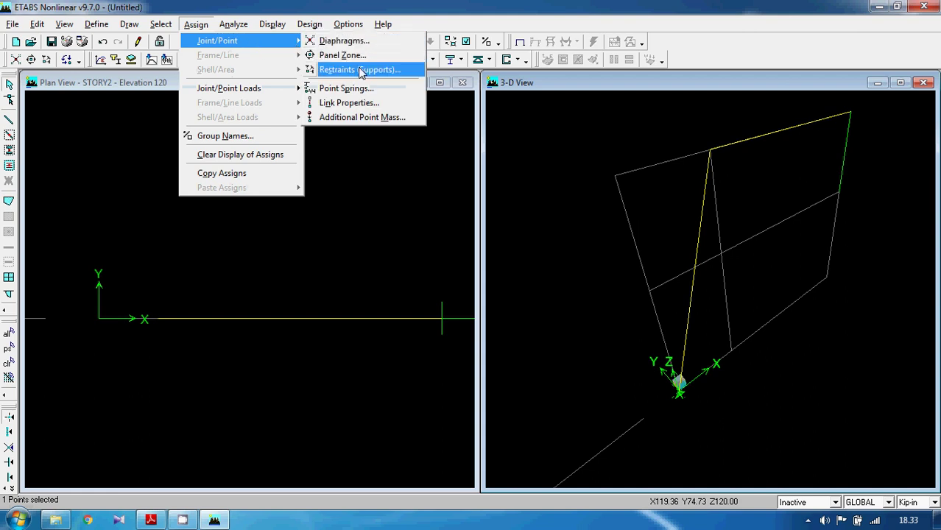
click(361, 68)
click(441, 302)
click(442, 333)
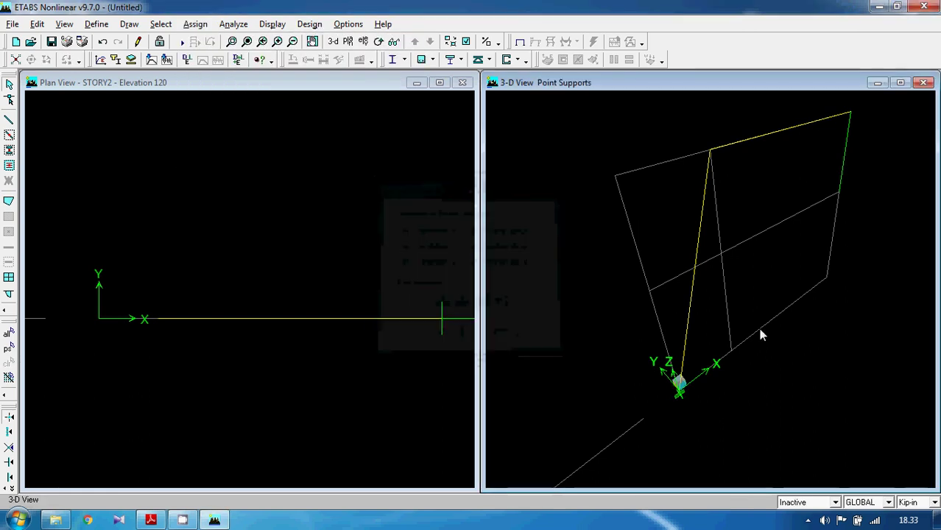
- Assign a fixed support, restraining all translations and rotations, to the lower joint of the short column at STORY1
click(838, 192)
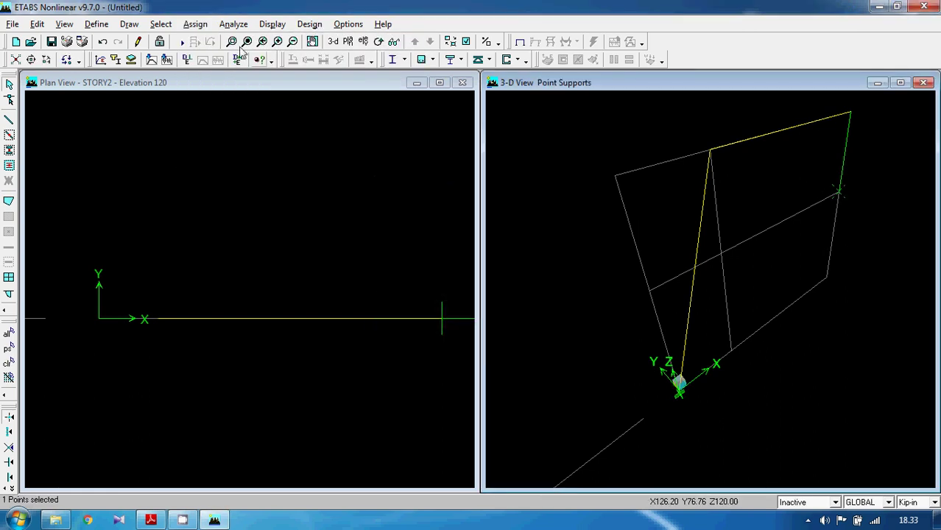
click(196, 24)
mouse_move(225, 41)
click(361, 70)
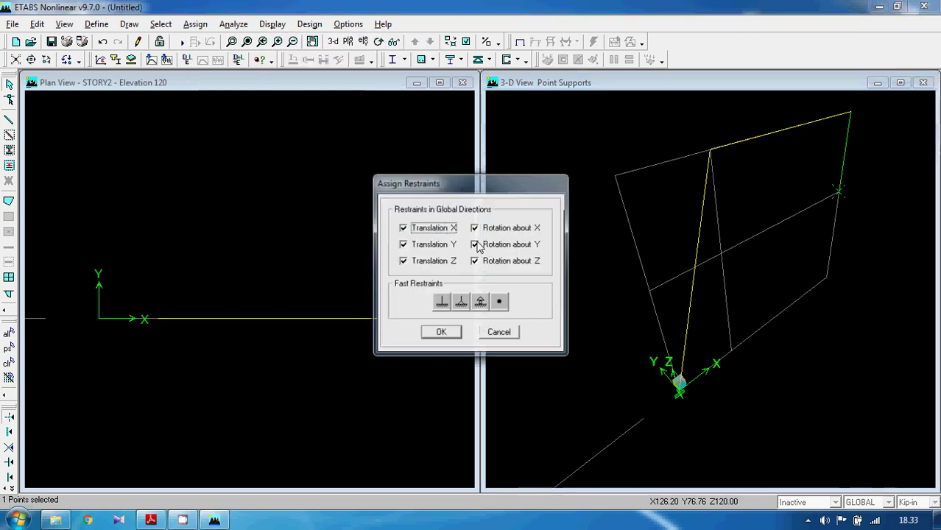
click(441, 302)
click(442, 332)
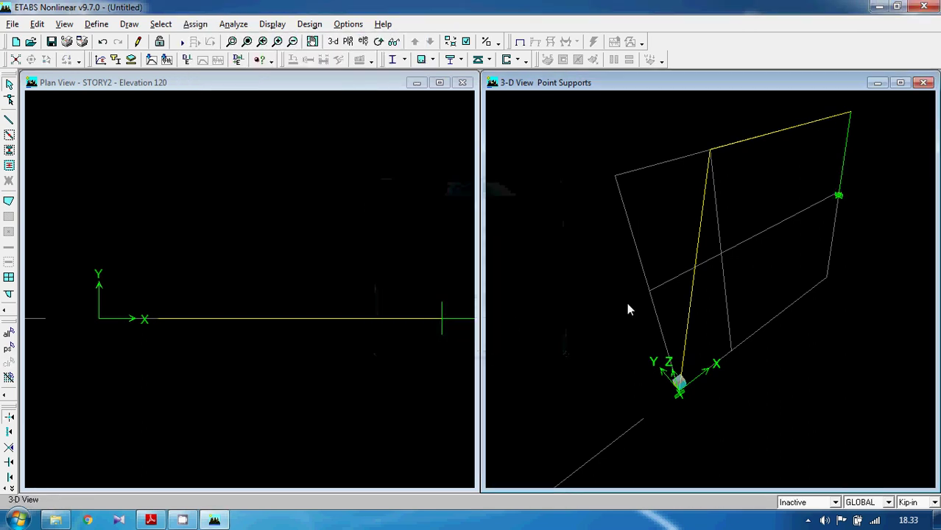
- Check the loads on the frame drawing in Lec 2.pdf, return to ETABS and select the short column on grid line C
click(150, 520)
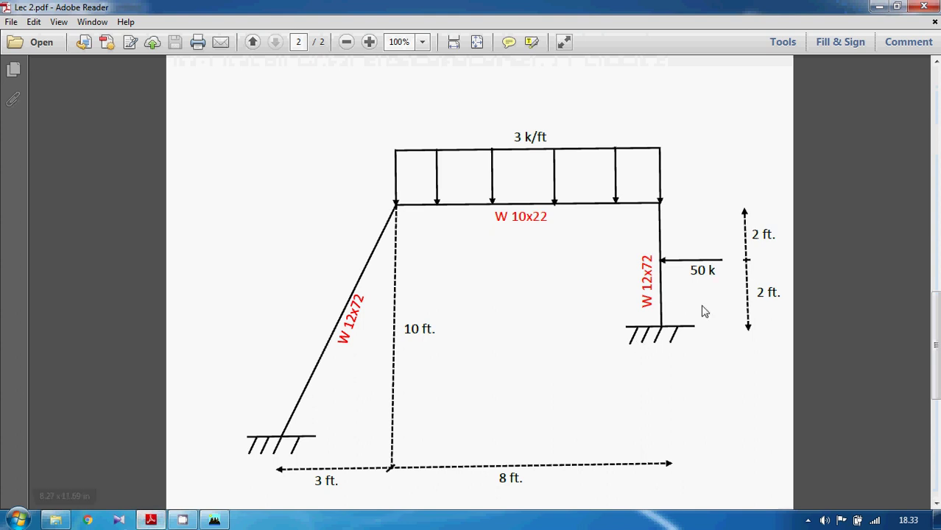
click(214, 520)
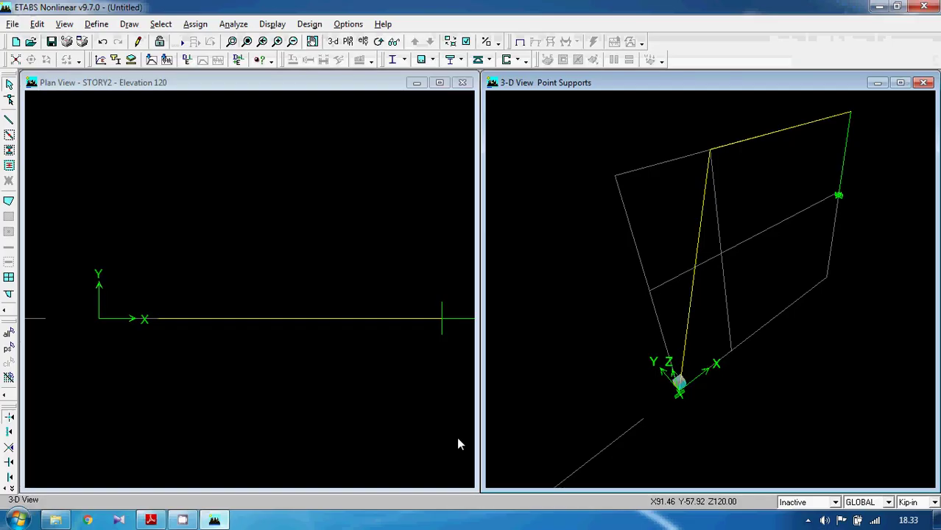
click(845, 163)
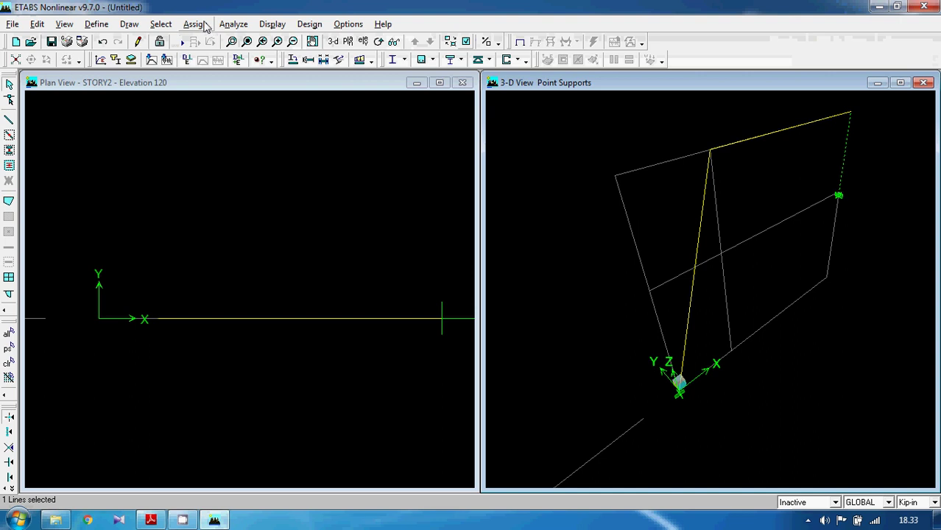
click(196, 23)
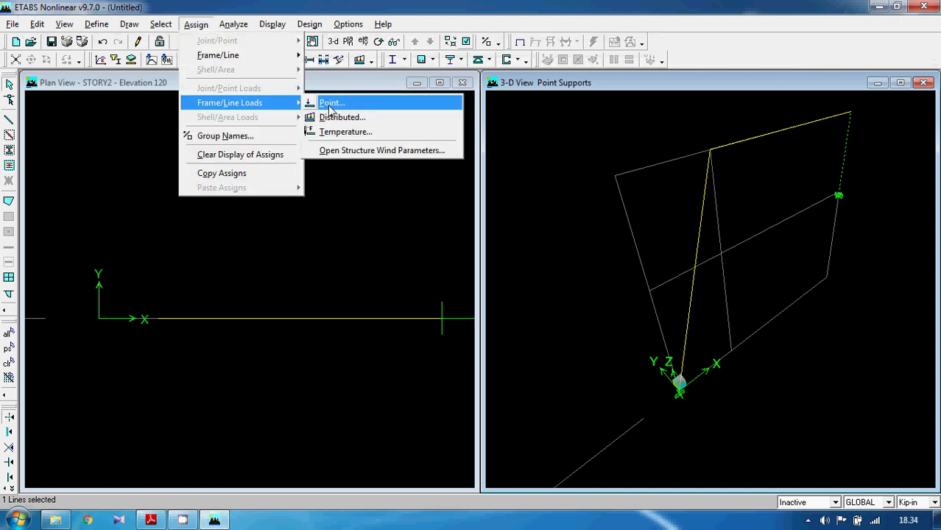
click(543, 241)
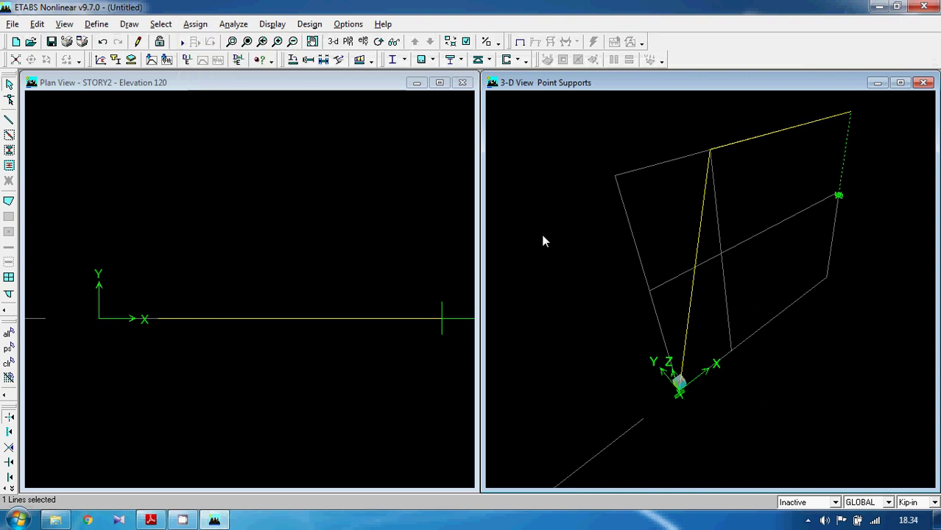
- Show the line local axes in all windows through the building view options
click(465, 42)
click(464, 278)
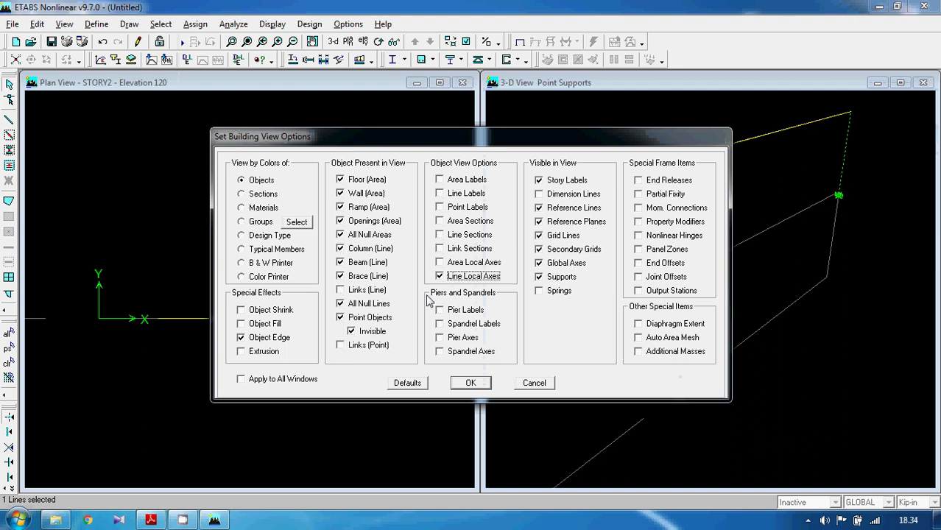
click(305, 379)
click(470, 382)
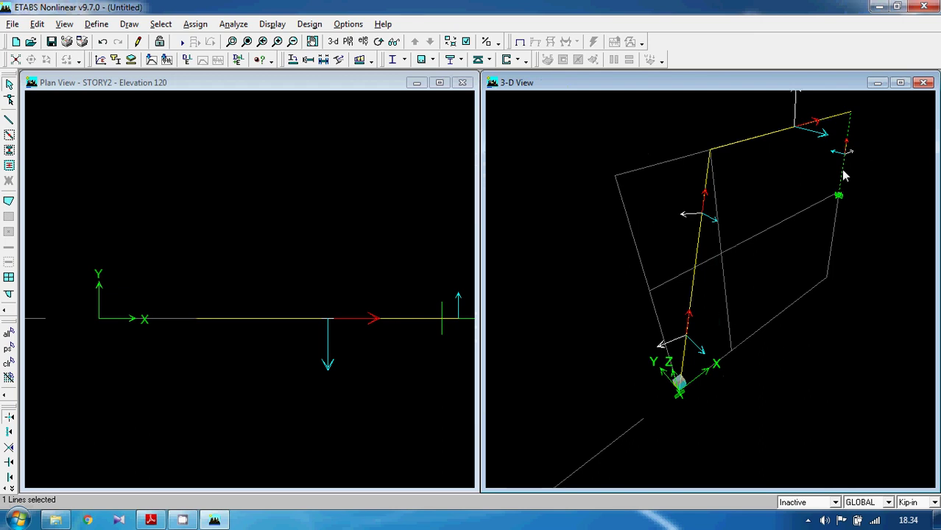
- Set up a frame point load on the short column for the LIVE case, acting as a force in the Local-2 direction
click(195, 24)
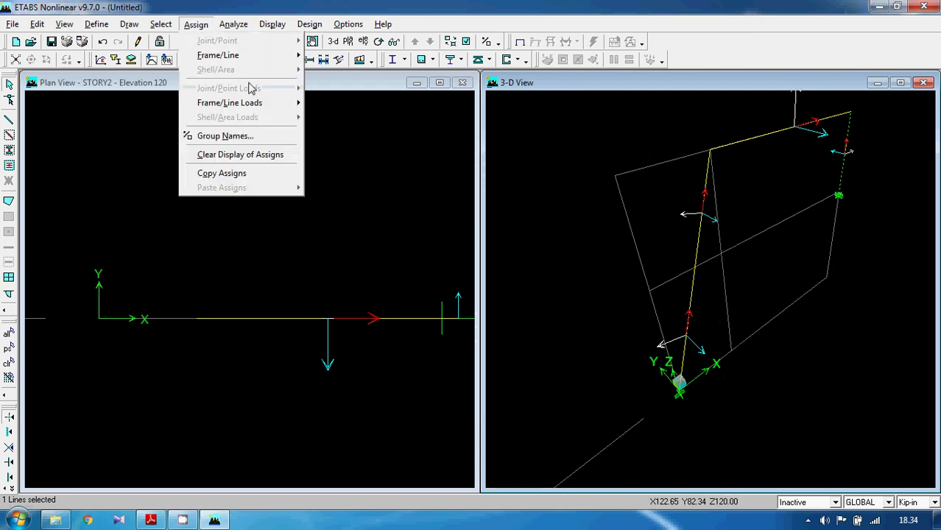
mouse_move(243, 103)
click(330, 101)
click(451, 188)
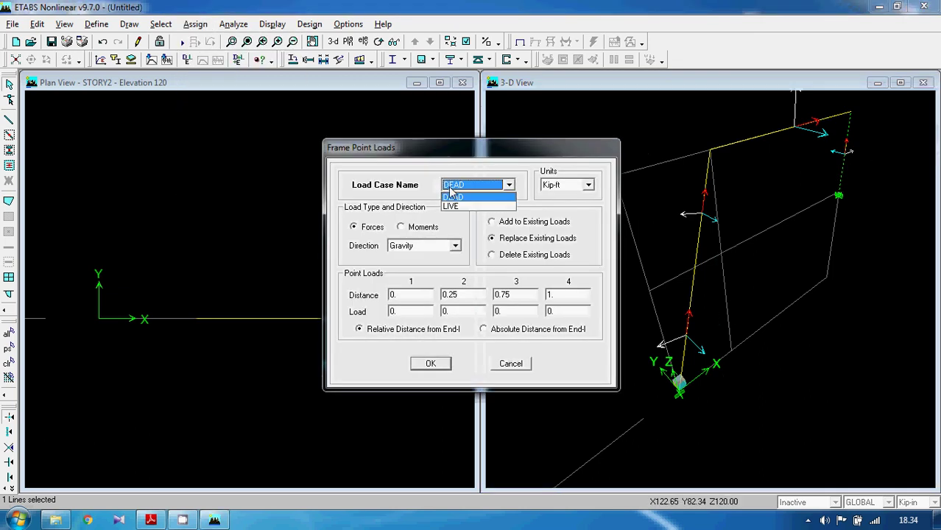
click(452, 197)
click(471, 185)
click(452, 206)
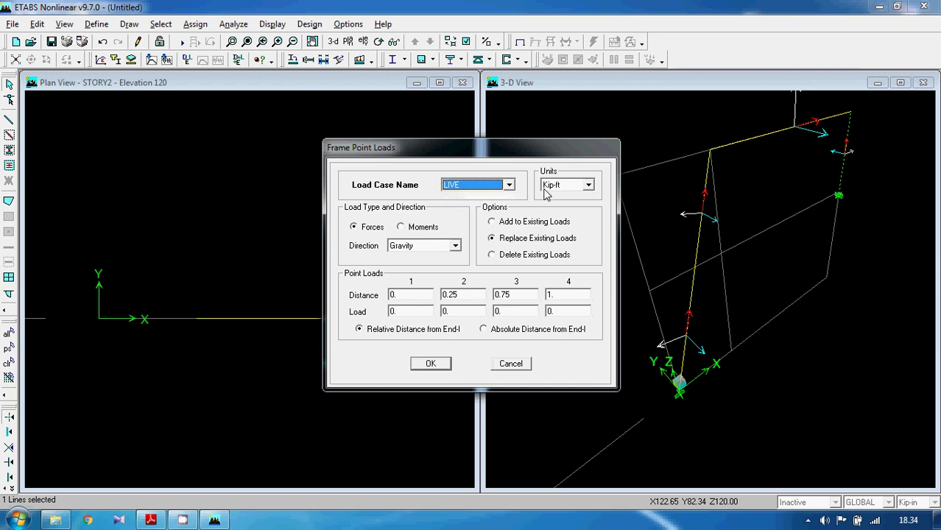
click(432, 247)
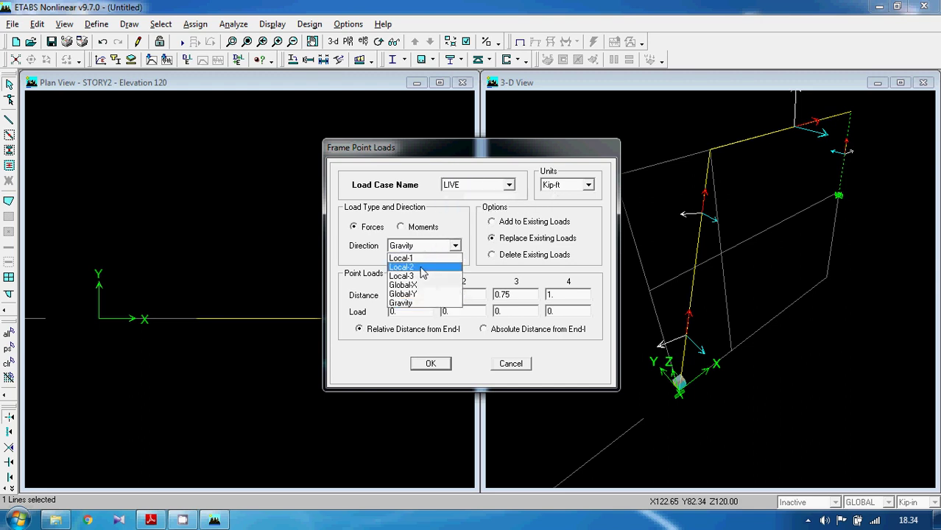
click(426, 271)
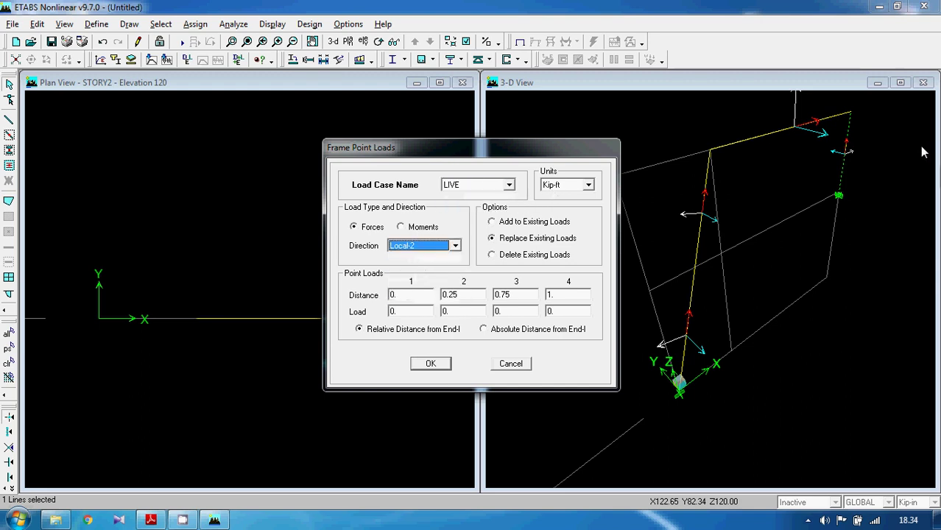
- Assign a -50 kip point load at an absolute distance of 2 ft from End-I, checking it against Lec 2.pdf
click(484, 331)
double_click(400, 295)
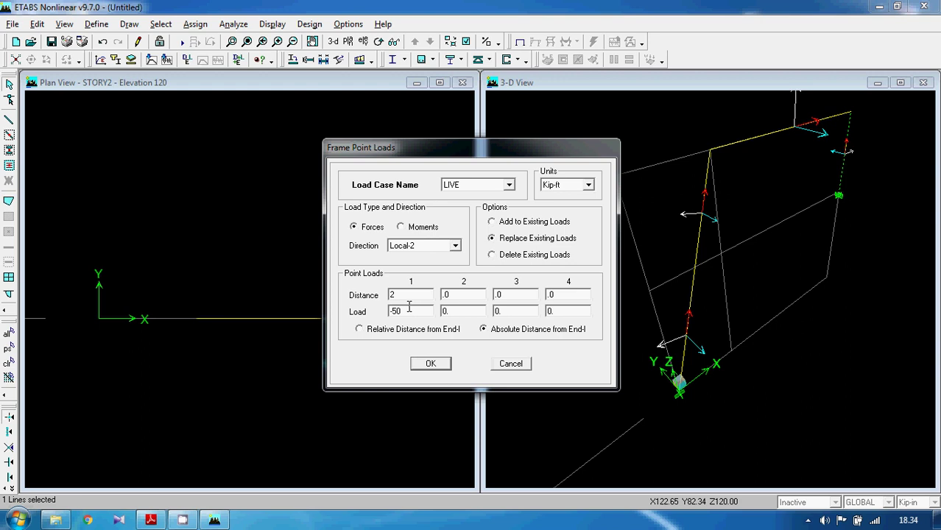
click(147, 520)
click(149, 520)
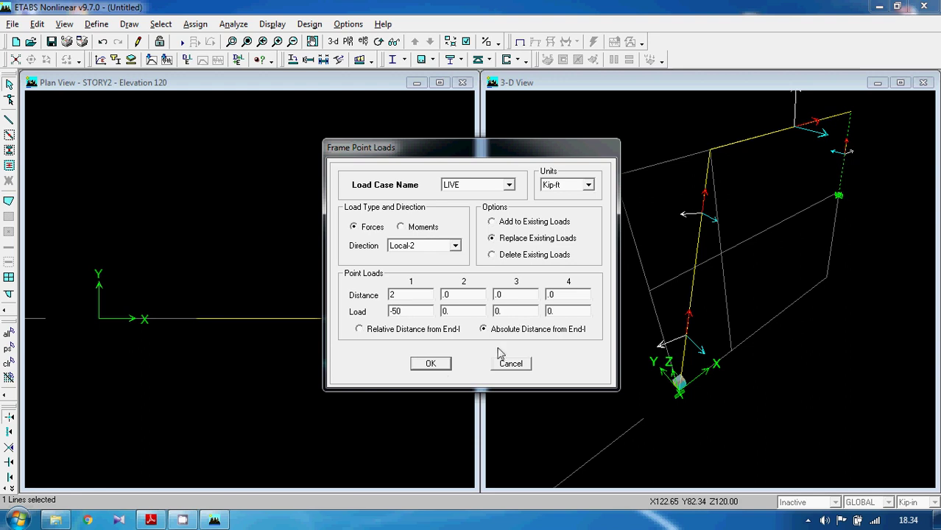
click(431, 363)
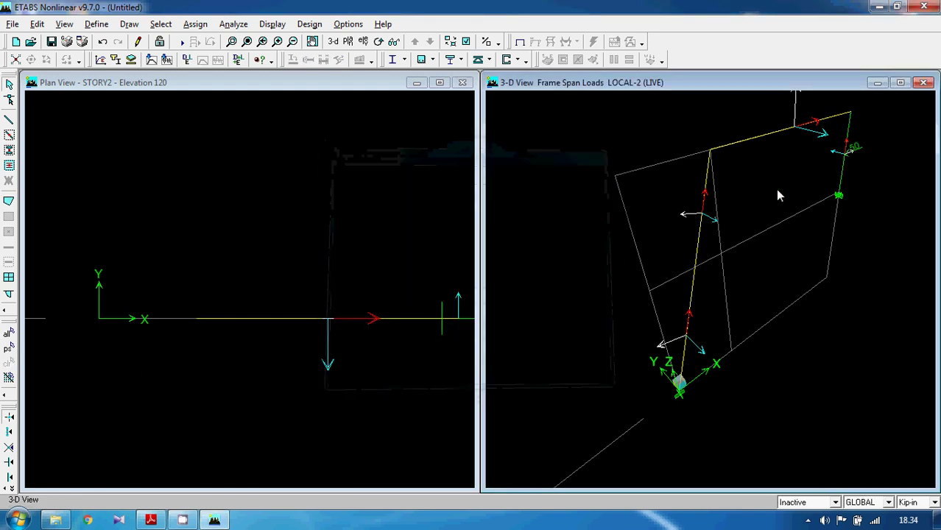
- Select the top beam, check its distributed load on the drawing in Lec 2.pdf, and return to ETABS
click(764, 135)
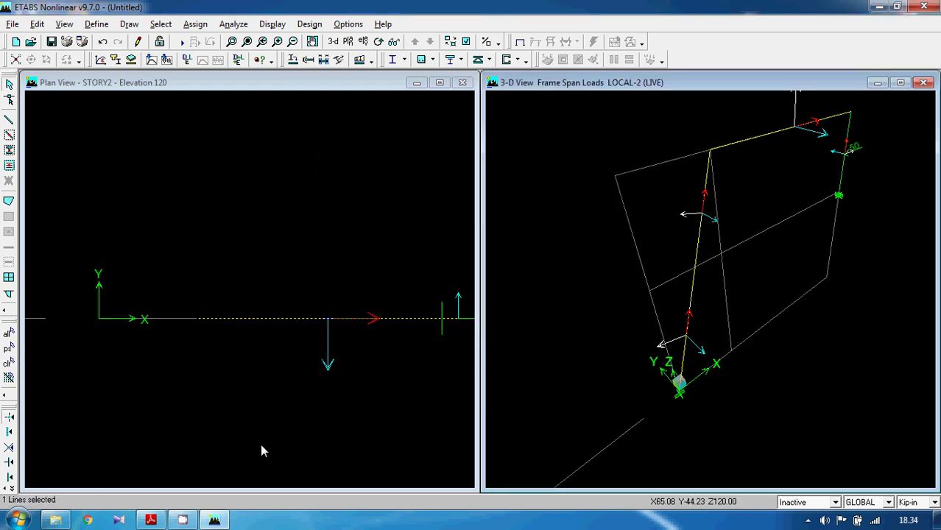
click(152, 521)
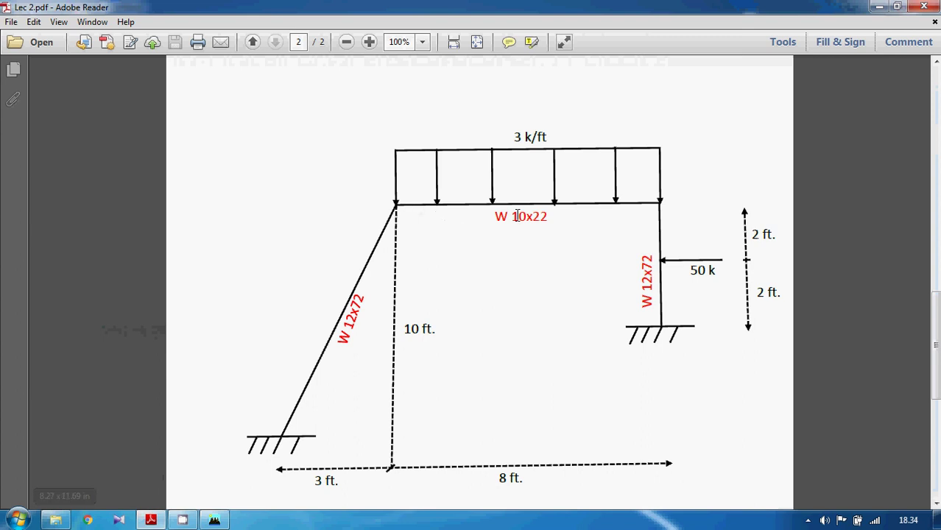
click(215, 520)
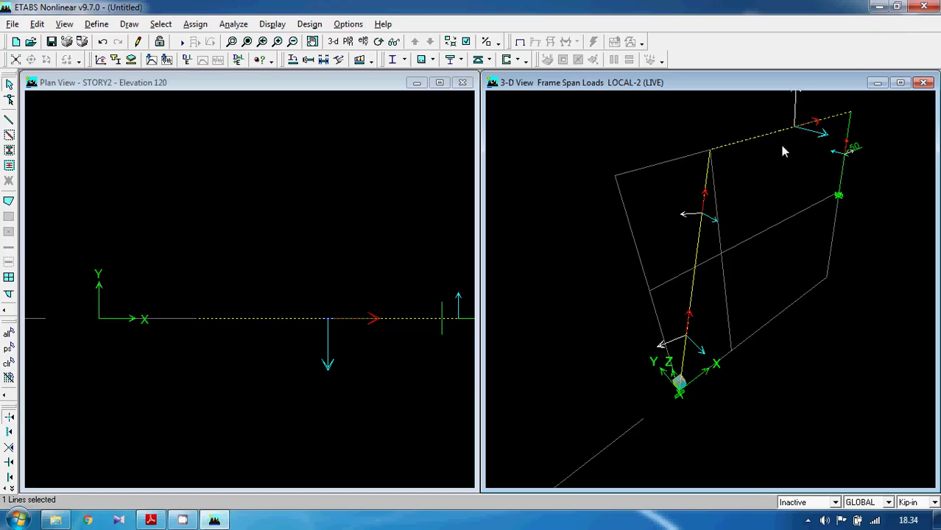
- Set up a frame distributed load on the selected beam for the LIVE load case and open its unit choices
click(200, 24)
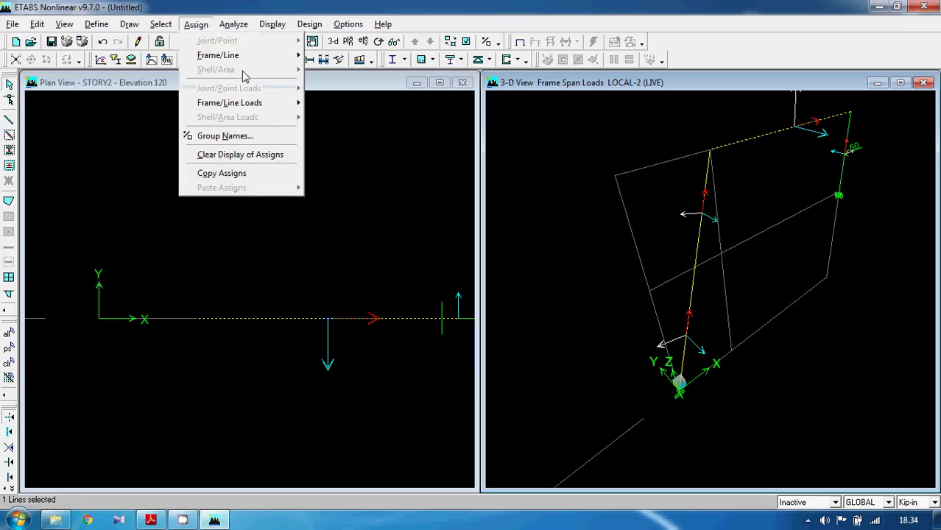
mouse_move(253, 102)
click(341, 117)
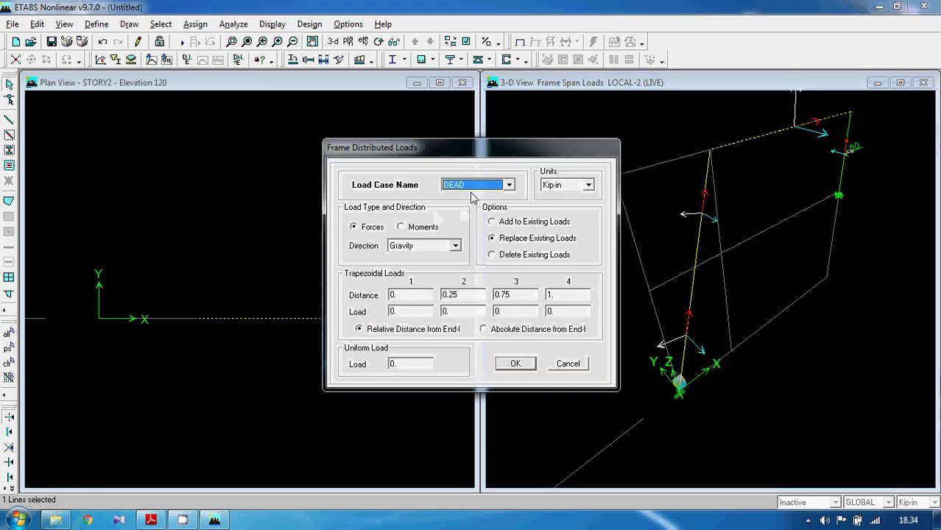
click(473, 186)
click(467, 207)
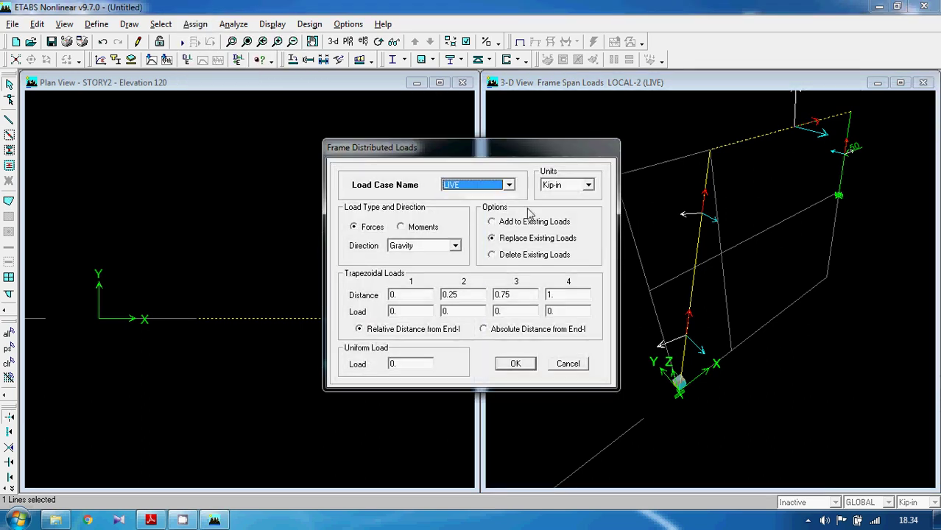
click(558, 185)
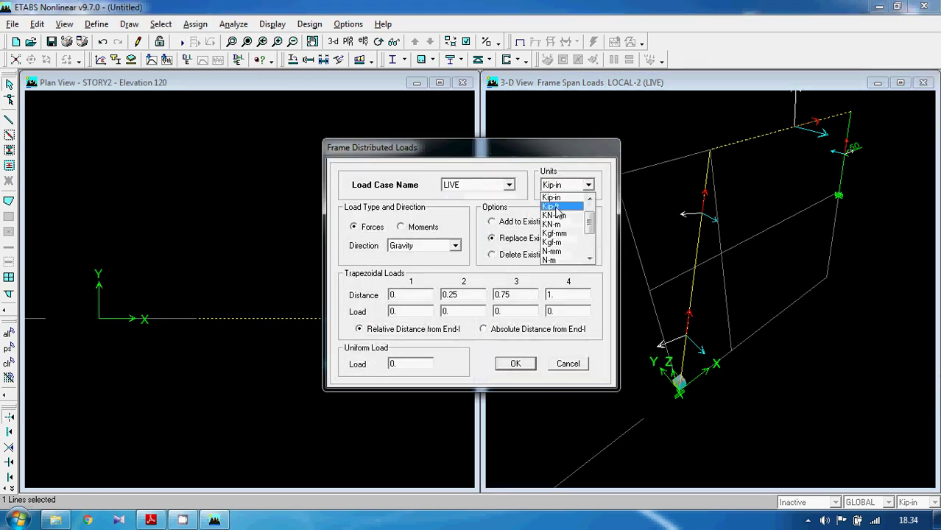